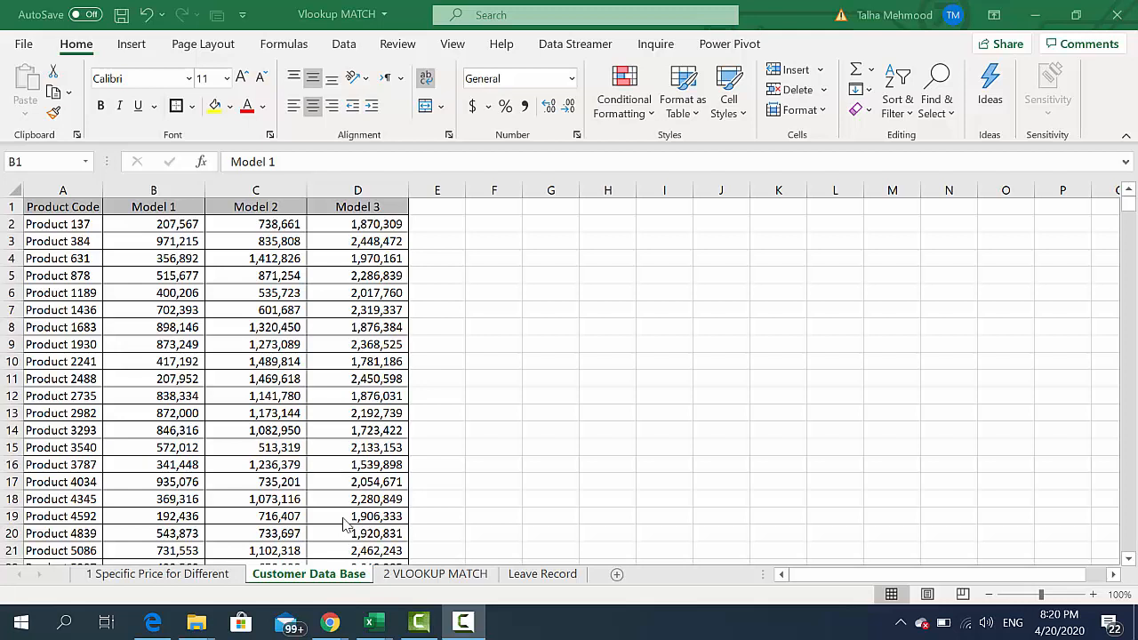
Step: Examine the product codes and the Model 1, Model 2 and Model 3 price columns on the Customer Data Base sheet
{"action": "left_click", "coordinate": [423, 329]}
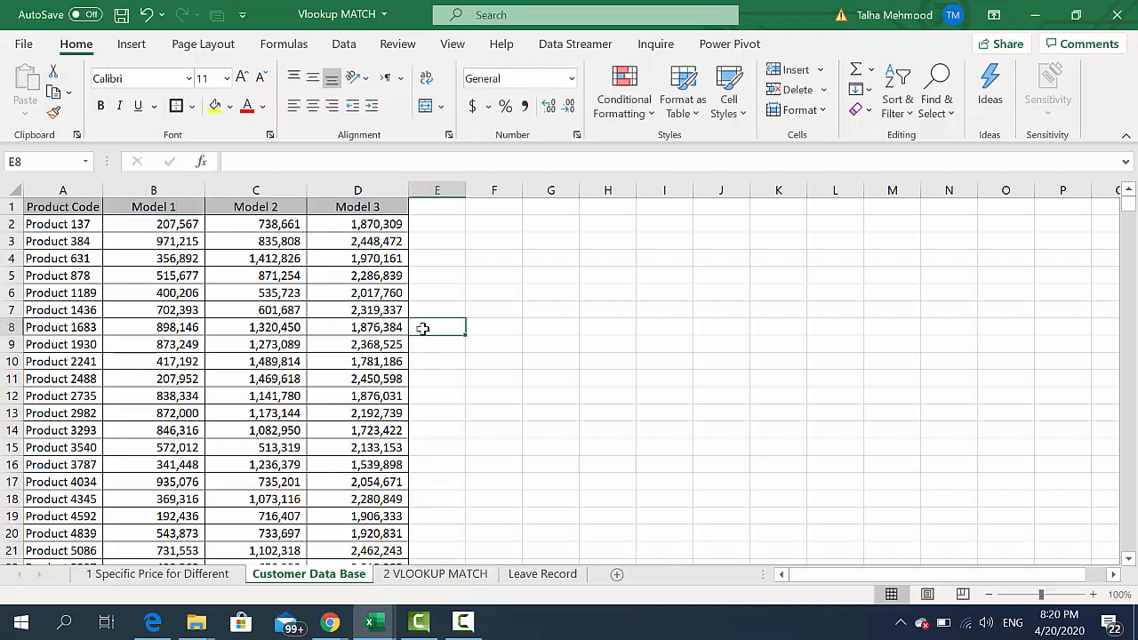
{"action": "key", "text": "ctrl+Page_Up"}
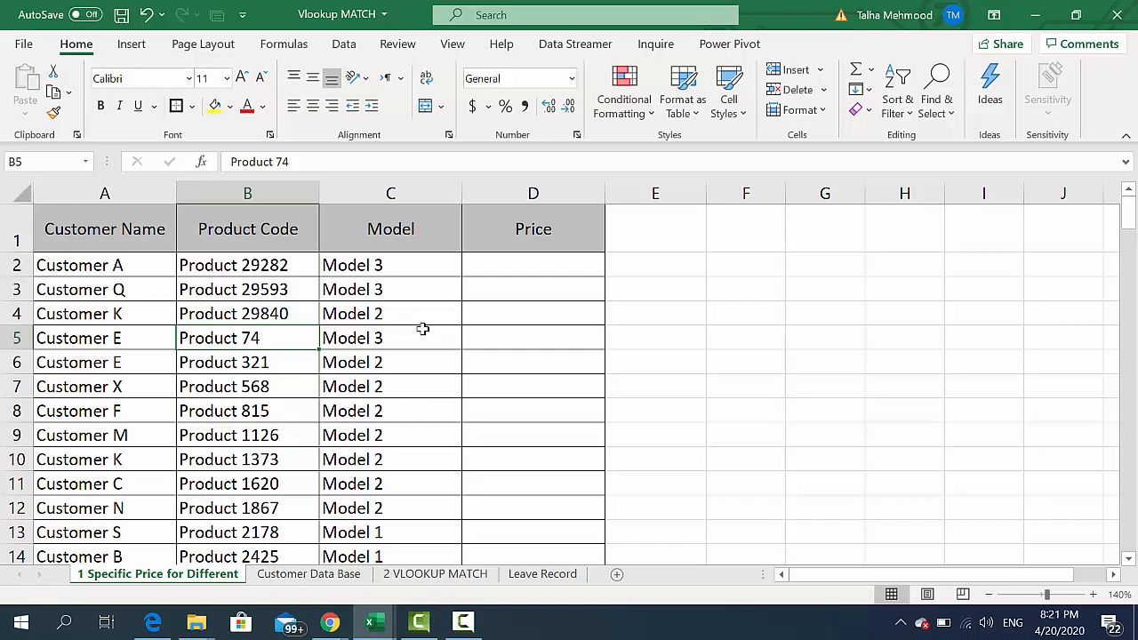
{"action": "left_click", "coordinate": [293, 575]}
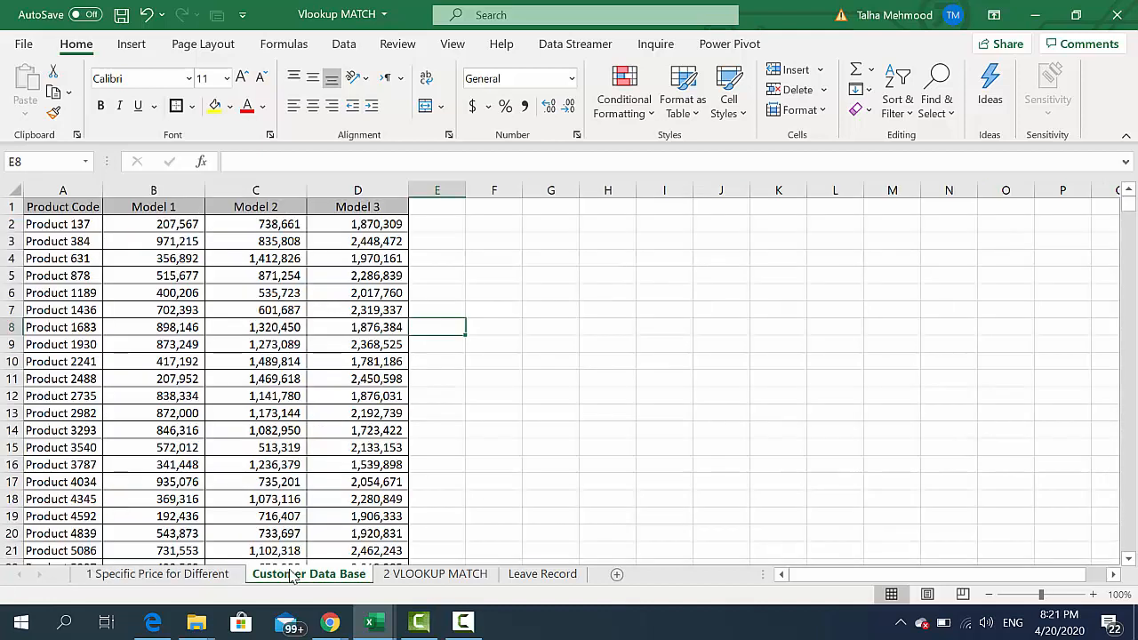
{"action": "key", "text": "Left"}
{"action": "key", "text": "Left"}
{"action": "key", "text": "Left"}
{"action": "key", "text": "Left"}
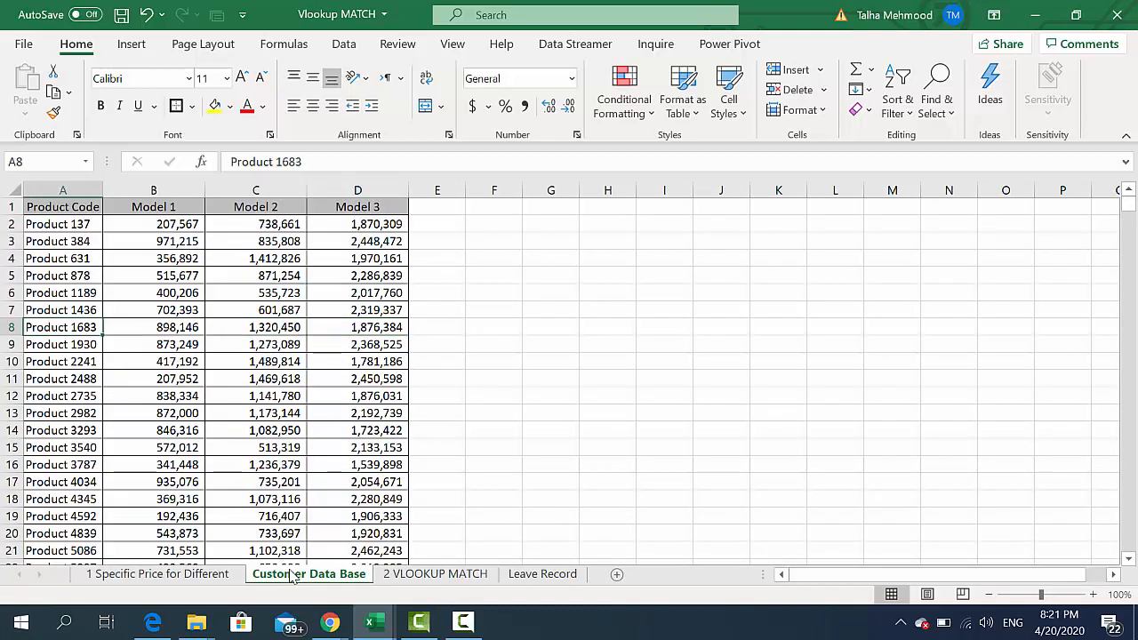
{"action": "key", "text": "Down"}
{"action": "key", "text": "Right"}
{"action": "key", "text": "Down"}
{"action": "key", "text": "Up"}
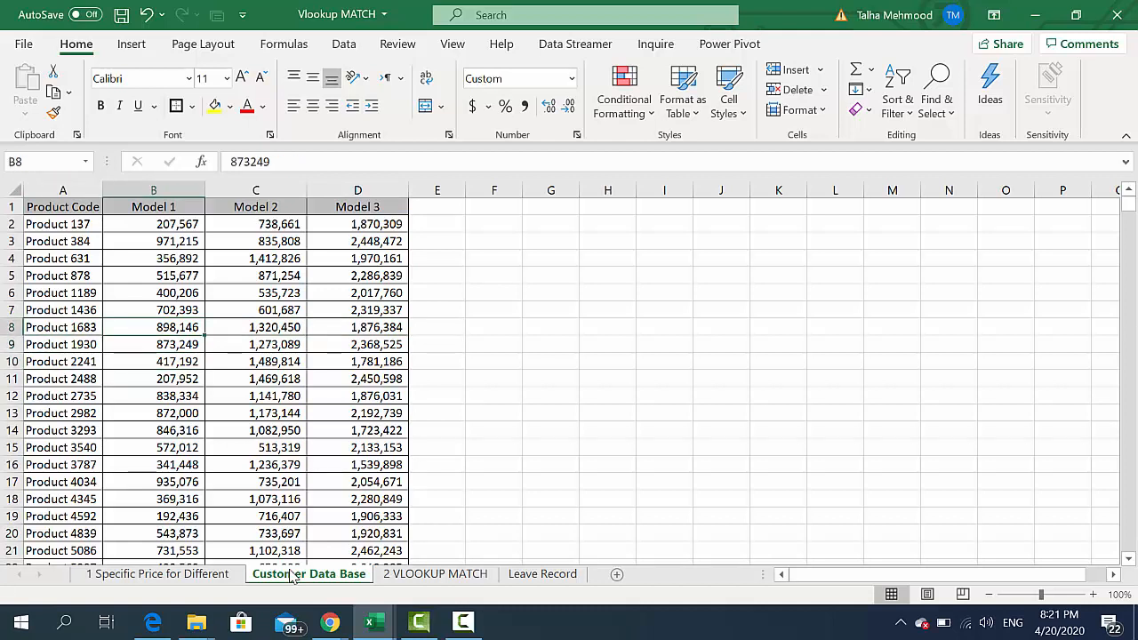
{"action": "key", "text": "Up"}
{"action": "key", "text": "Up"}
{"action": "key", "text": "Up"}
{"action": "key", "text": "Up"}
{"action": "key", "text": "Right"}
{"action": "key", "text": "Down"}
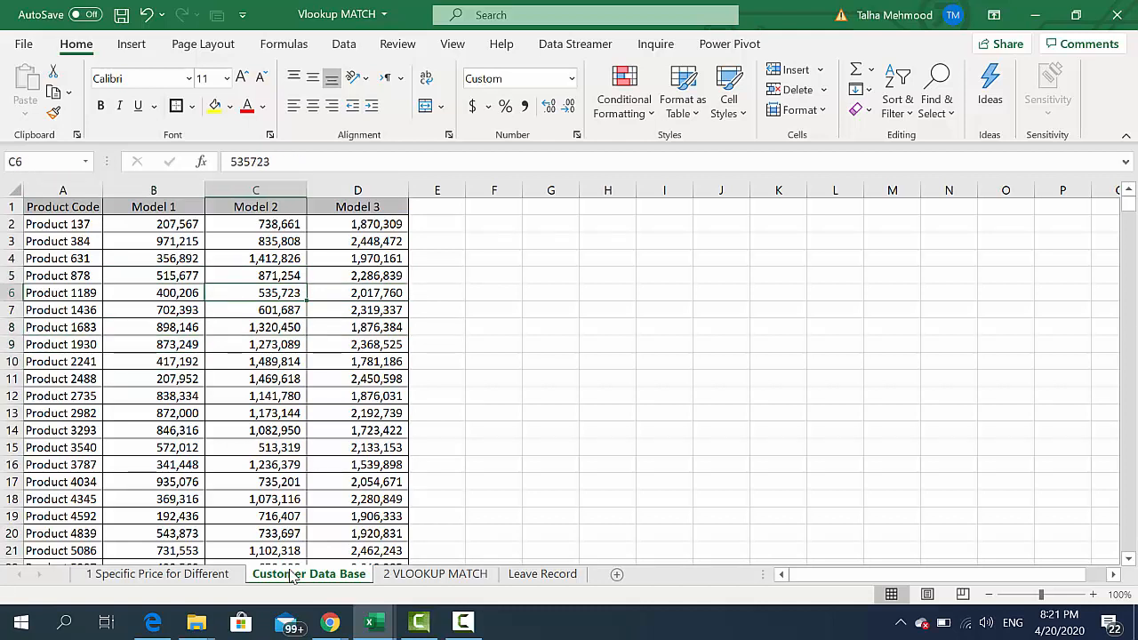
{"action": "key", "text": "Right"}
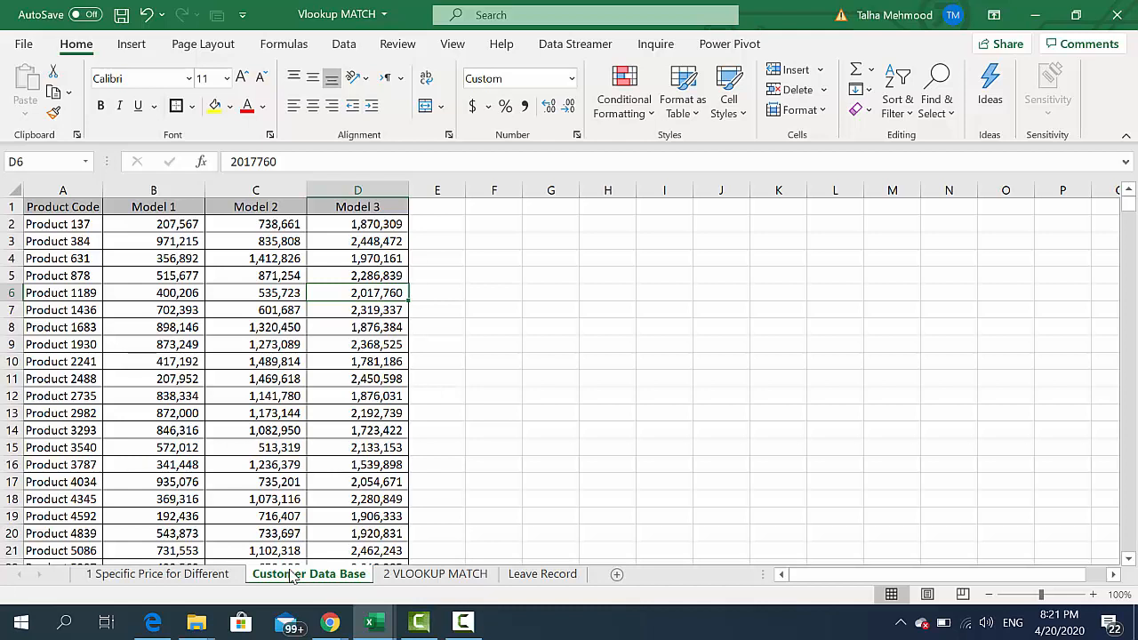
Step: Compare the Customer Data Base sheet with the first order's product code and model on the 1 Specific Price for Different sheet
{"action": "key", "text": "ctrl+Page_Up"}
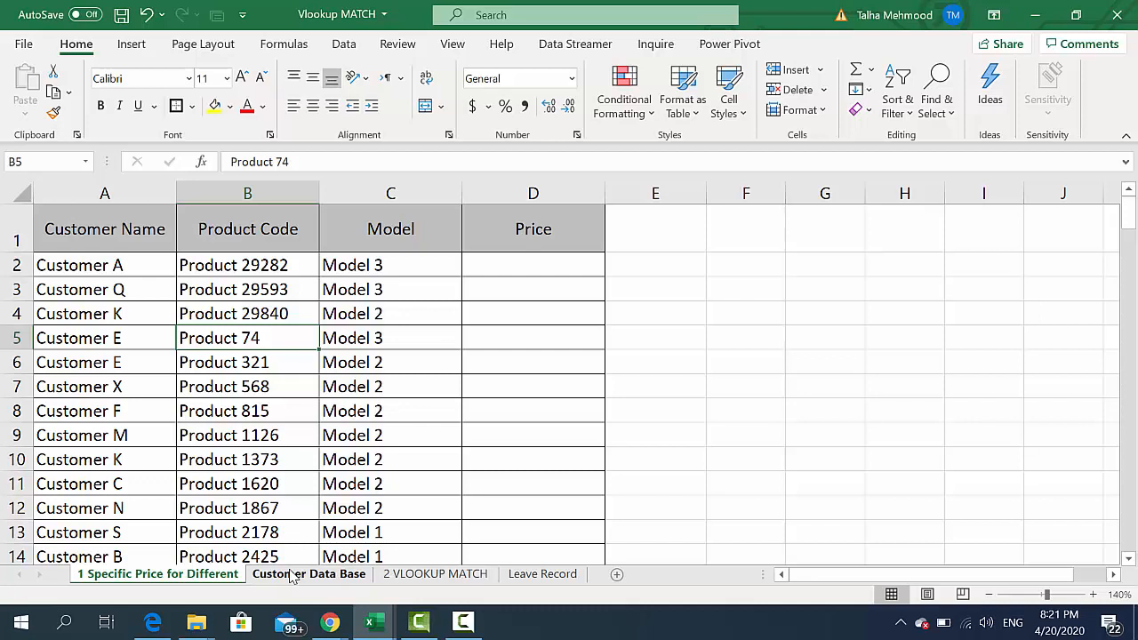
{"action": "left_click", "coordinate": [292, 574]}
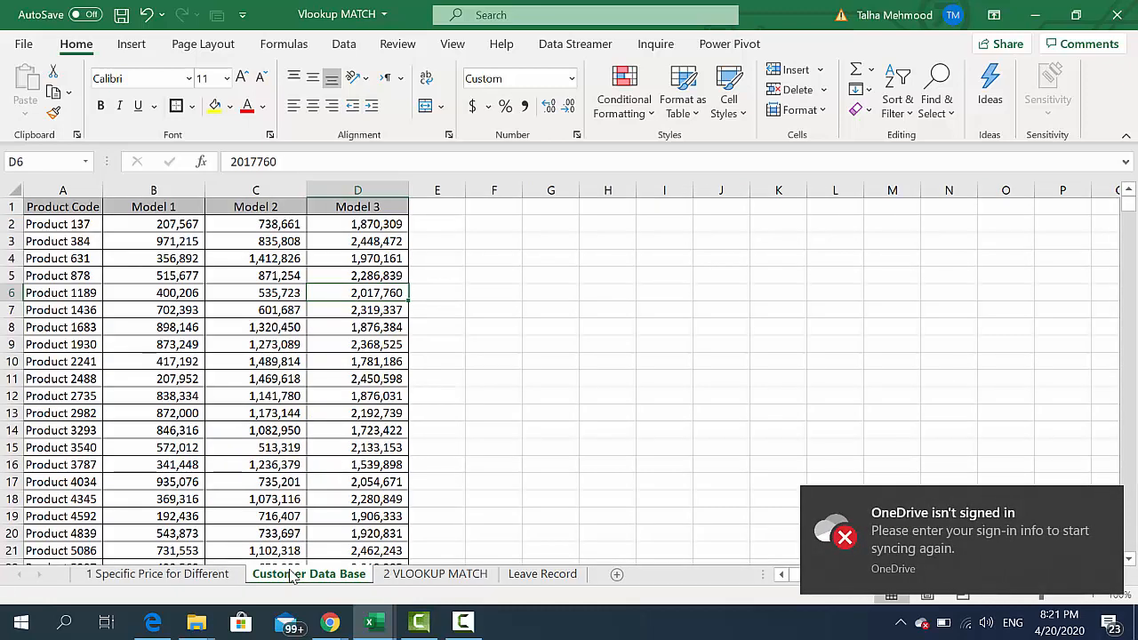
{"action": "left_click", "coordinate": [198, 578]}
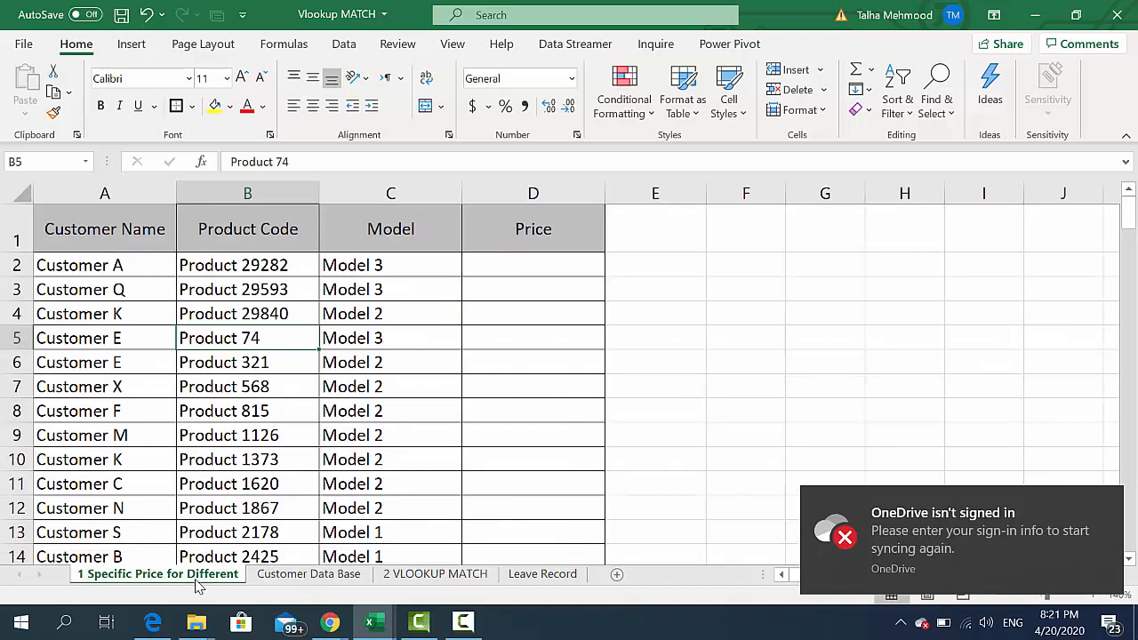
{"action": "key", "text": "Up"}
{"action": "key", "text": "Up"}
{"action": "key", "text": "Up"}
{"action": "key", "text": "Up"}
{"action": "key", "text": "Down"}
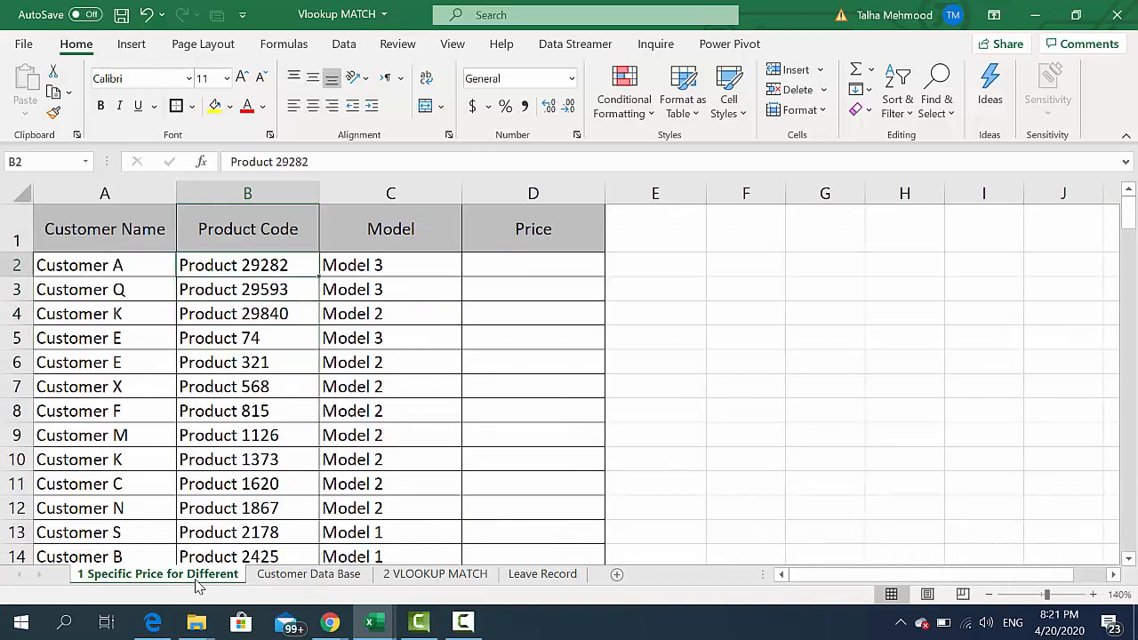
{"action": "key", "text": "Right"}
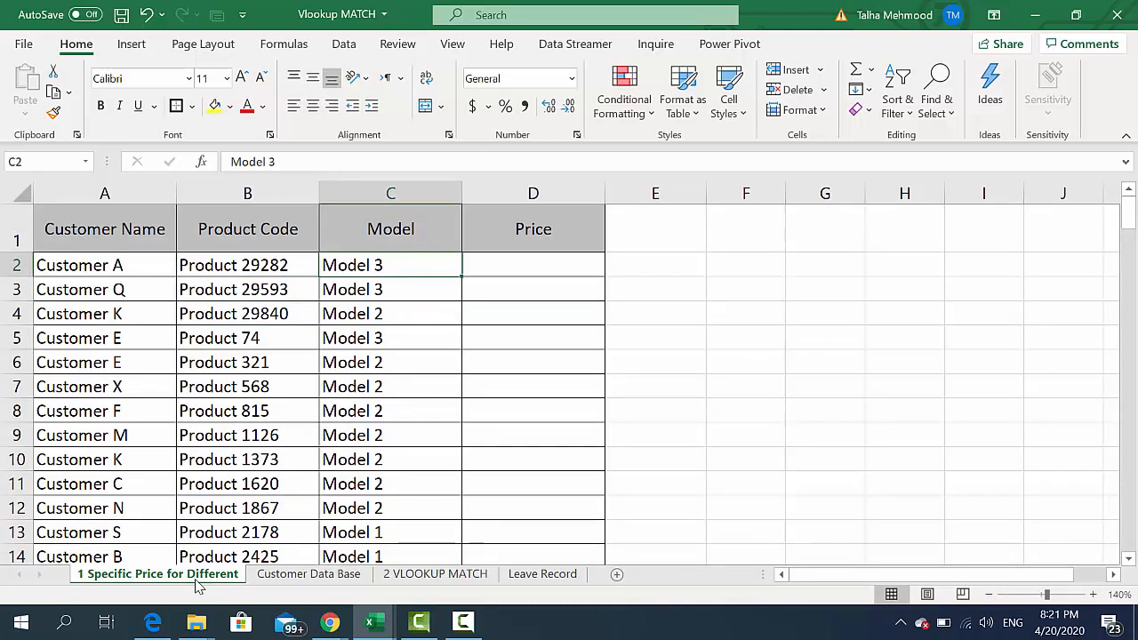
{"action": "key", "text": "Left"}
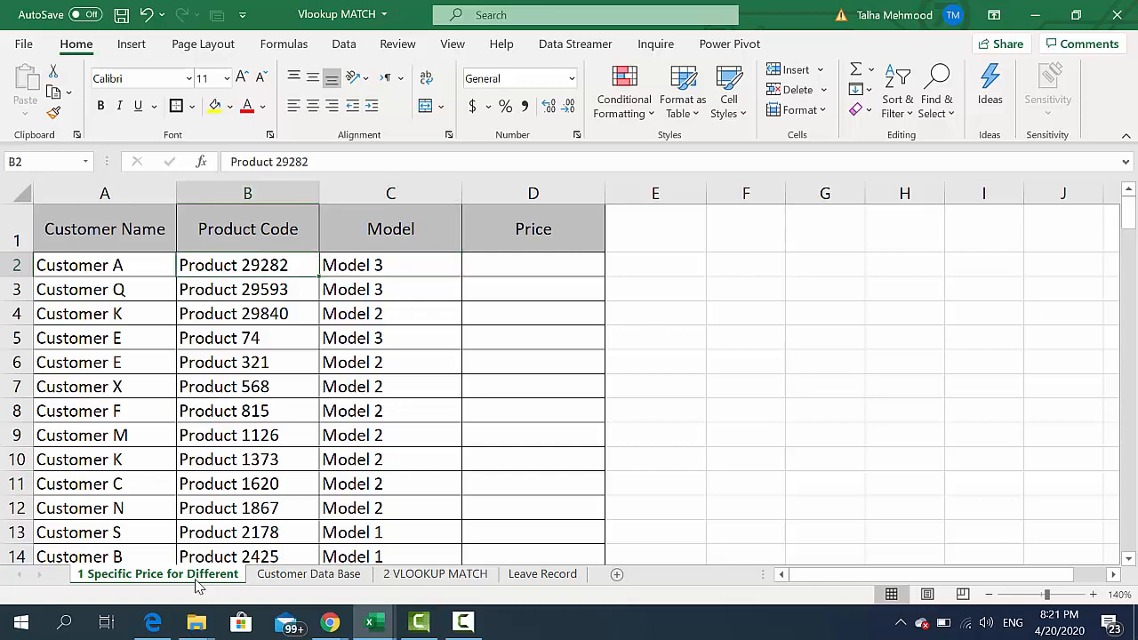
Step: Copy the product code from B2 and search for it in column A of the Customer Data Base sheet
{"action": "key", "text": "ctrl+c"}
{"action": "key", "text": "ctrl+Page_Down"}
{"action": "key", "text": "Left"}
{"action": "key", "text": "Left"}
{"action": "key", "text": "Left"}
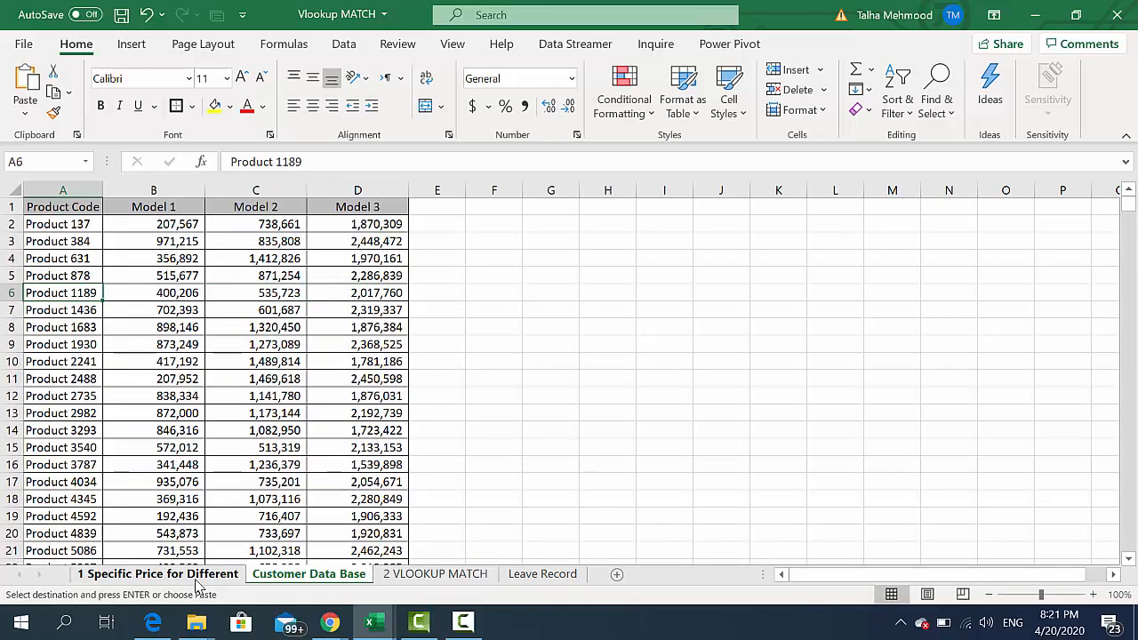
{"action": "key", "text": "ctrl+space"}
{"action": "key", "text": "ctrl+f"}
{"action": "key", "text": "ctrl+v"}
{"action": "key", "text": "Return"}
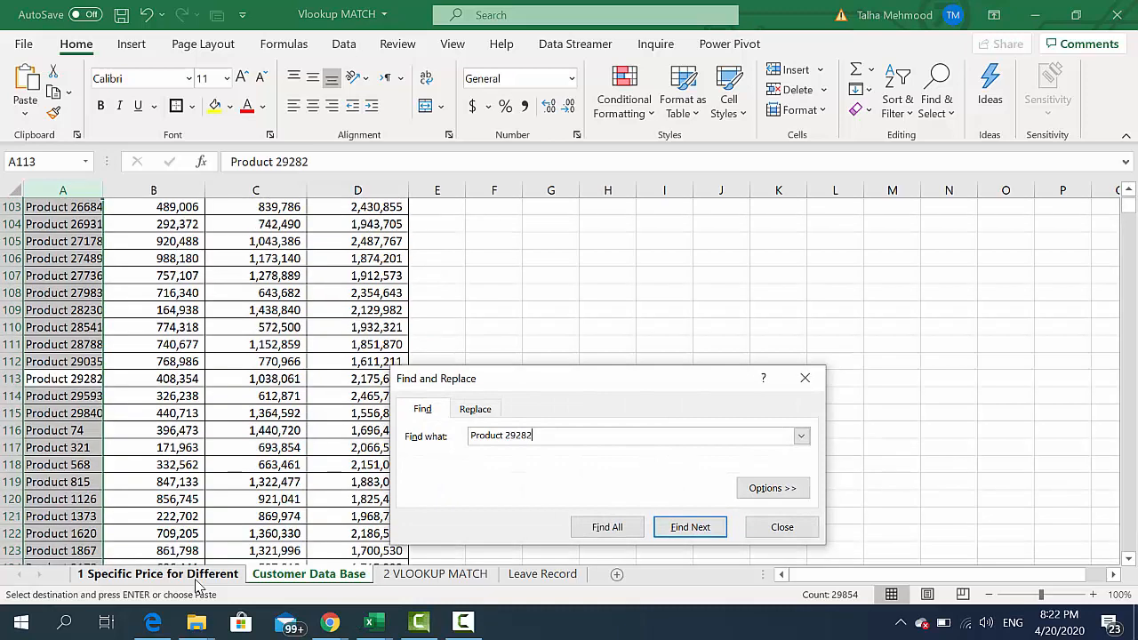
Step: Close the search and go to the Model 3 price in the row of Product 29282
{"action": "key", "text": "Escape"}
{"action": "key", "text": "Right"}
{"action": "key", "text": "Right"}
{"action": "key", "text": "Right"}
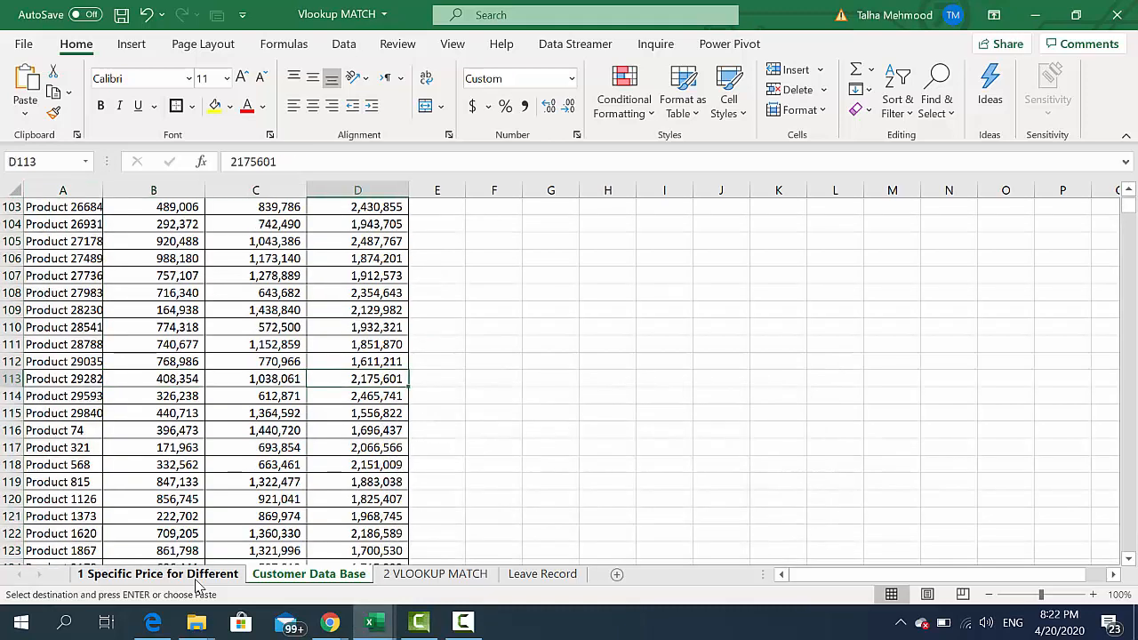
Step: Review the Product Code column of the 1 Specific Price for Different sheet down to its last entry and return to the first row
{"action": "key", "text": "ctrl+Page_Up"}
{"action": "key", "text": "Down"}
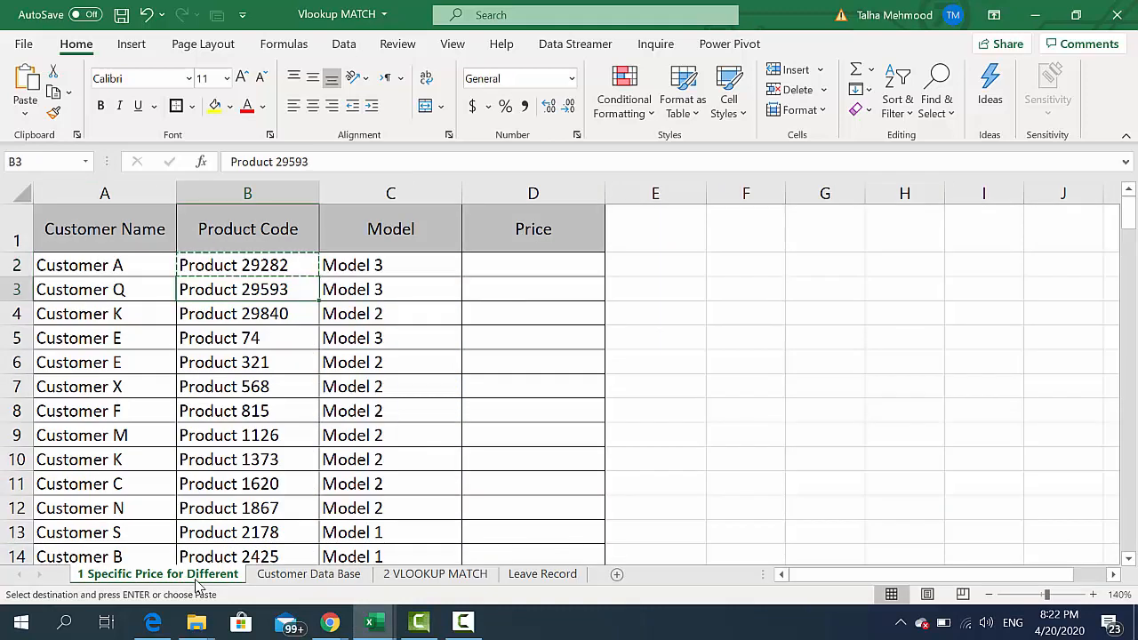
{"action": "key", "text": "ctrl+Down"}
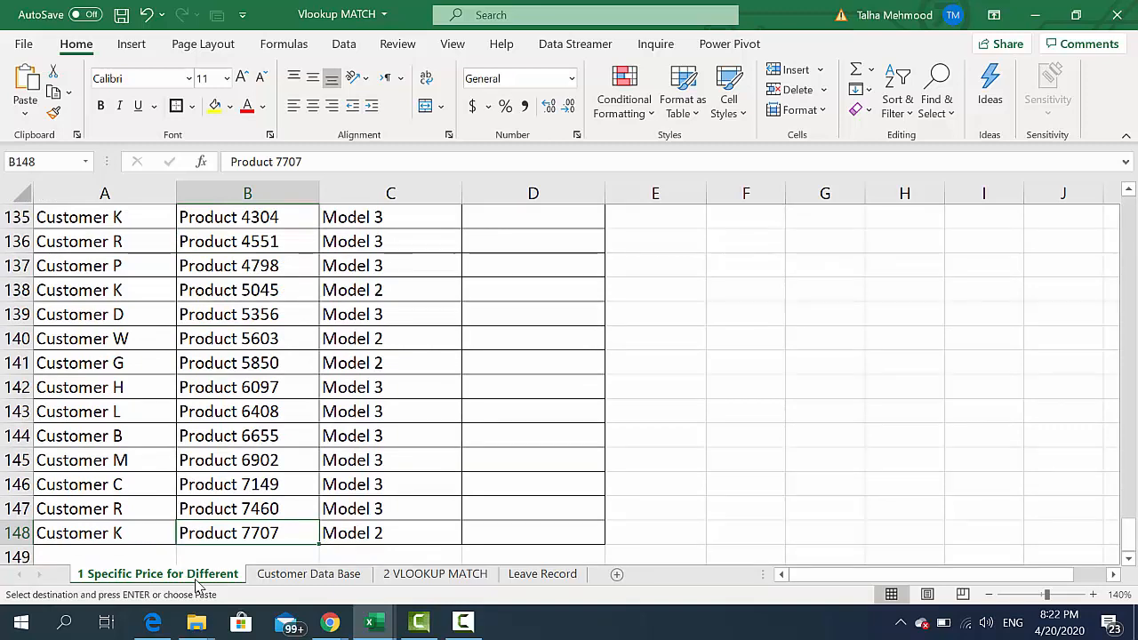
{"action": "key", "text": "Right"}
{"action": "key", "text": "Left"}
{"action": "key", "text": "ctrl+Up"}
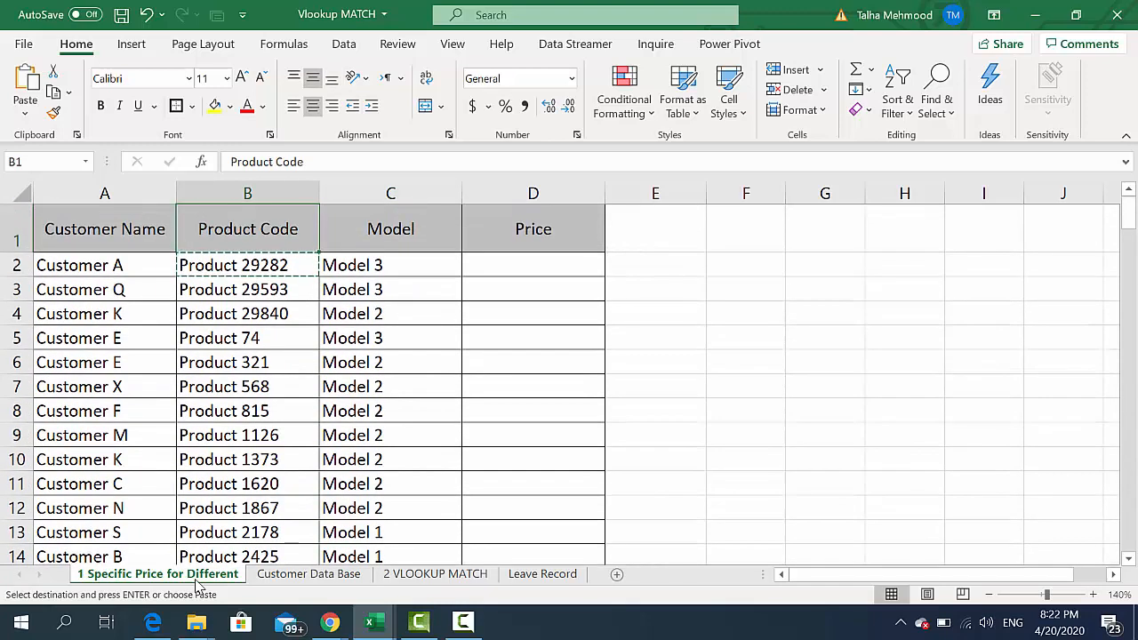
{"action": "key", "text": "Down"}
Step: Review the model entries in column C for the listed customer orders
{"action": "key", "text": "Right"}
{"action": "key", "text": "Down"}
{"action": "key", "text": "Down"}
{"action": "key", "text": "Down"}
{"action": "key", "text": "Down"}
{"action": "key", "text": "Down"}
{"action": "key", "text": "Down"}
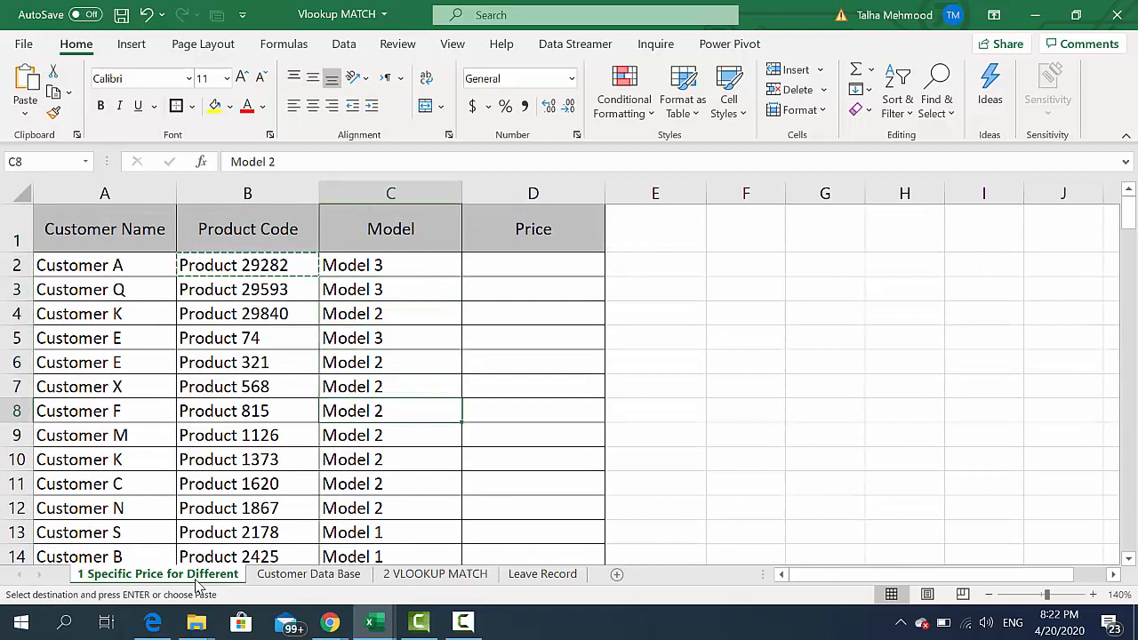
{"action": "key", "text": "Down"}
{"action": "key", "text": "Up"}
{"action": "key", "text": "Down"}
{"action": "key", "text": "Up"}
{"action": "key", "text": "ctrl+Up"}
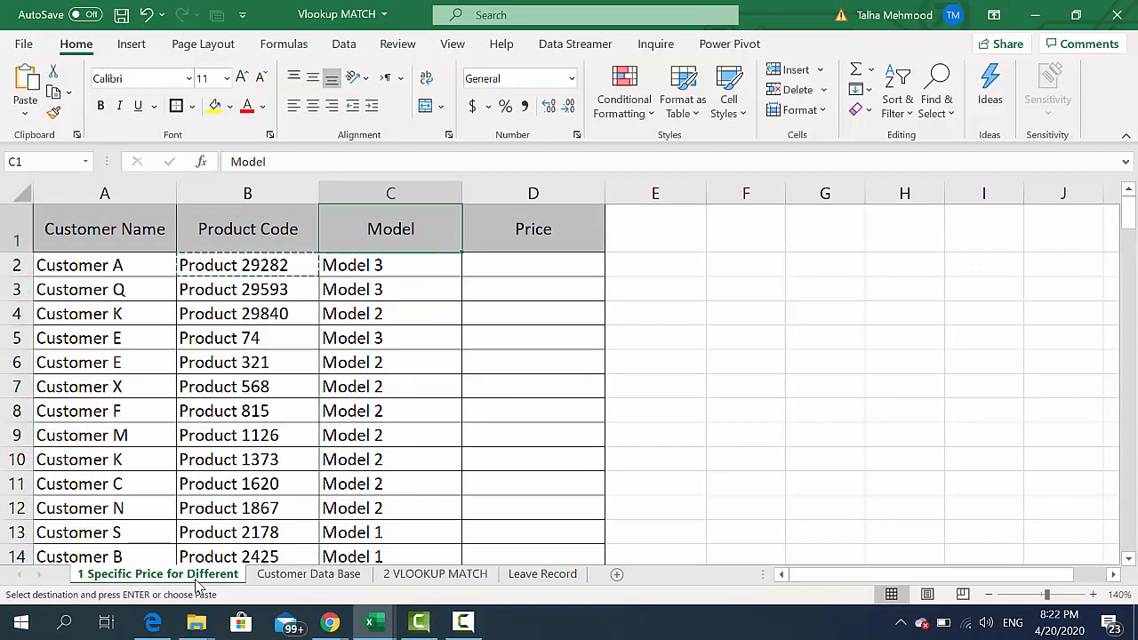
{"action": "key", "text": "Down"}
{"action": "key", "text": "Down"}
{"action": "key", "text": "Down"}
{"action": "key", "text": "Down"}
{"action": "key", "text": "Down"}
{"action": "key", "text": "Down"}
{"action": "key", "text": "Down"}
{"action": "key", "text": "Down"}
{"action": "key", "text": "Down"}
{"action": "key", "text": "Down"}
{"action": "key", "text": "Down"}
{"action": "key", "text": "Down"}
{"action": "key", "text": "Down"}
{"action": "key", "text": "Down"}
{"action": "key", "text": "Down"}
{"action": "key", "text": "Down"}
{"action": "key", "text": "Down"}
{"action": "key", "text": "Down"}
{"action": "key", "text": "Down"}
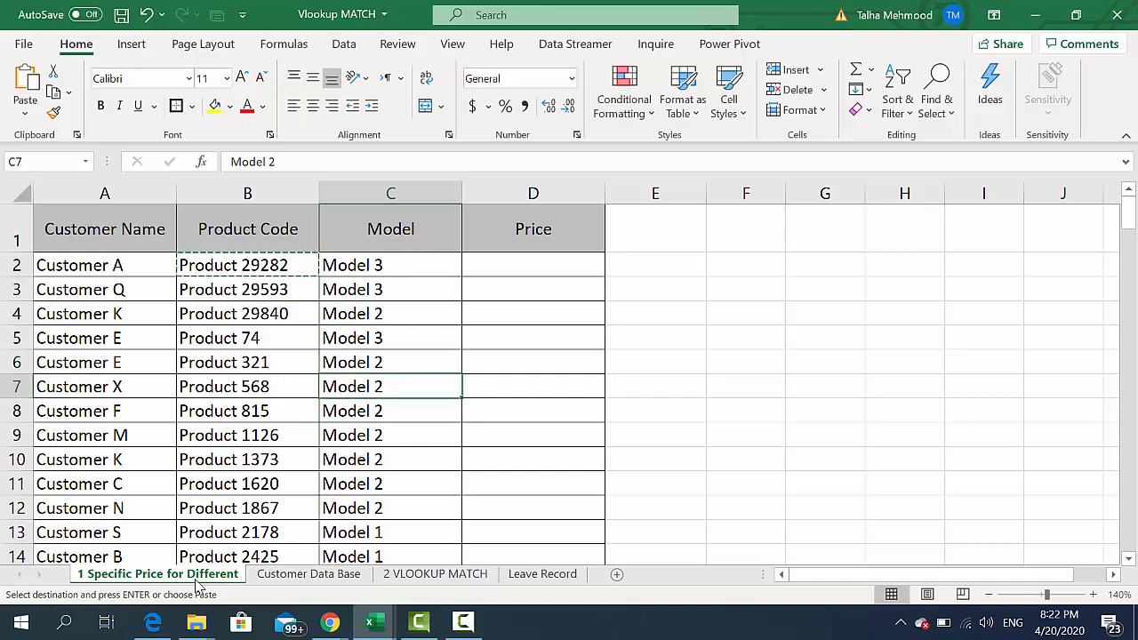
{"action": "key", "text": "Up"}
{"action": "key", "text": "Up"}
{"action": "key", "text": "Up"}
{"action": "key", "text": "Up"}
{"action": "key", "text": "Up"}
{"action": "key", "text": "Up"}
{"action": "key", "text": "Up"}
{"action": "key", "text": "Up"}
{"action": "key", "text": "Up"}
{"action": "key", "text": "Up"}
{"action": "key", "text": "Up"}
{"action": "key", "text": "Up"}
{"action": "key", "text": "Up"}
{"action": "key", "text": "Up"}
{"action": "key", "text": "Up"}
{"action": "key", "text": "Up"}
{"action": "key", "text": "Up"}
{"action": "key", "text": "Up"}
{"action": "key", "text": "Up"}
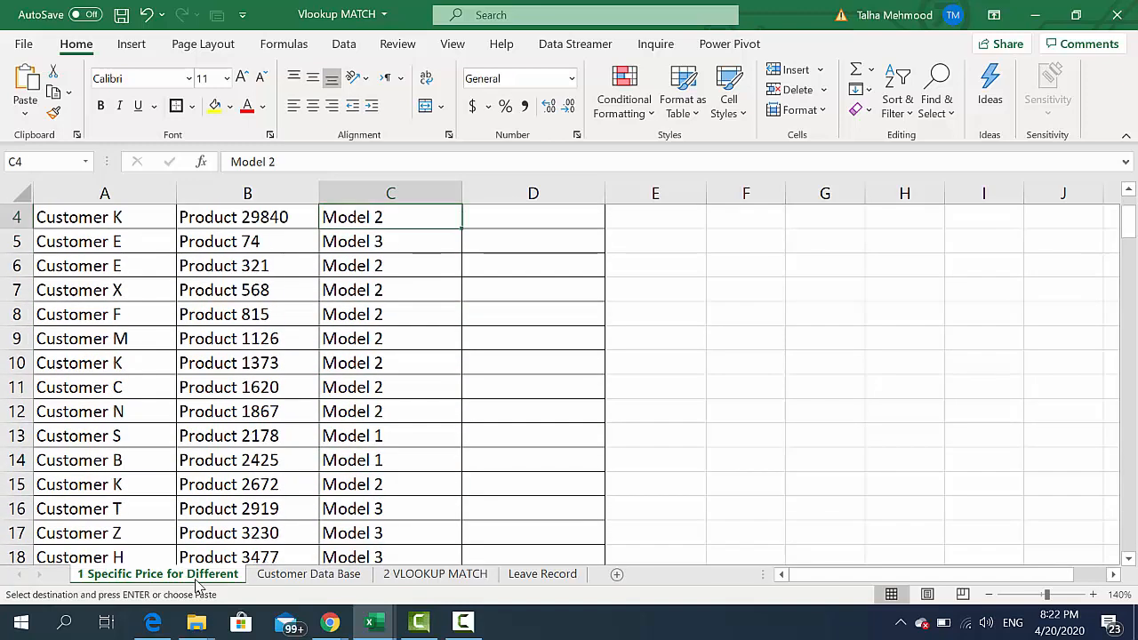
{"action": "key", "text": "Down"}
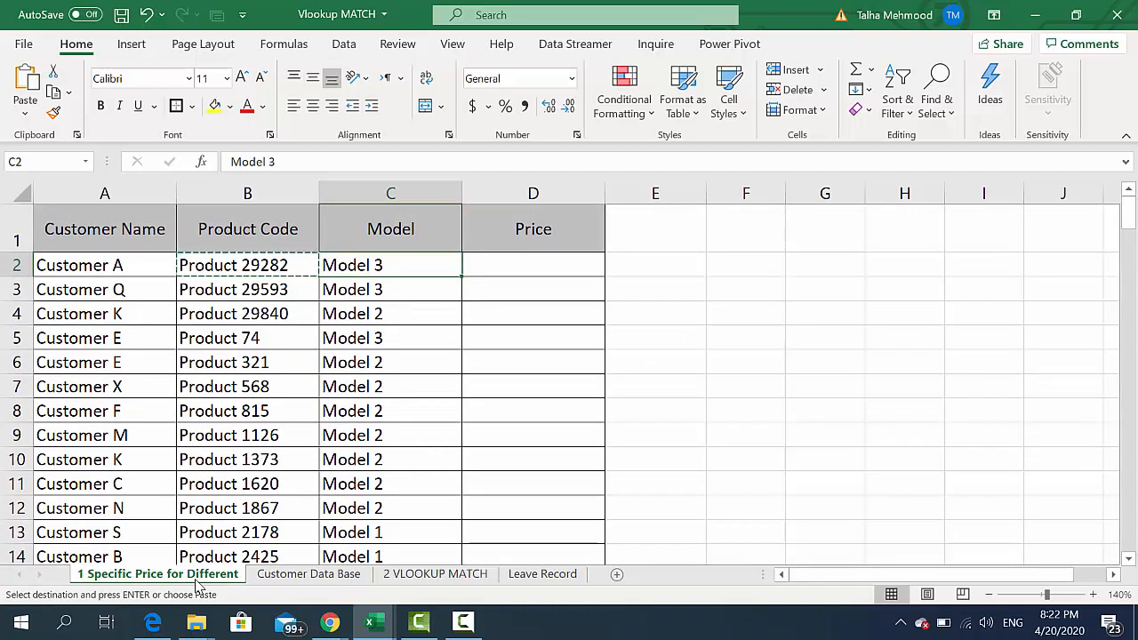
Step: Start a VLOOKUP formula in Price cell D2 with the product code in B2 as the lookup value
{"action": "key", "text": "Right"}
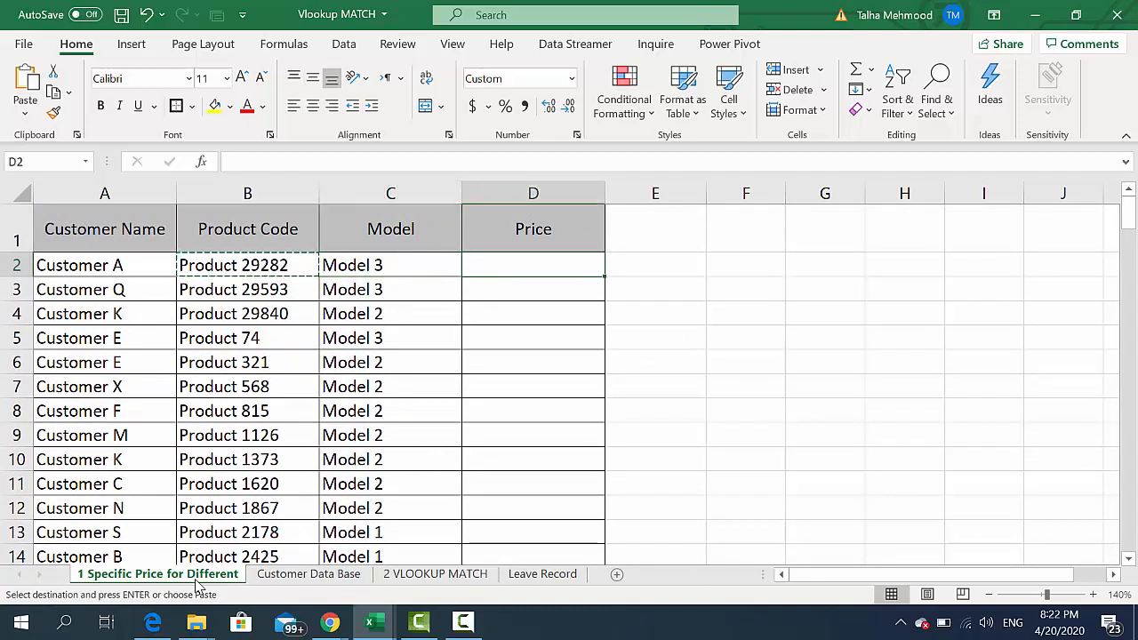
{"action": "type", "text": "="}
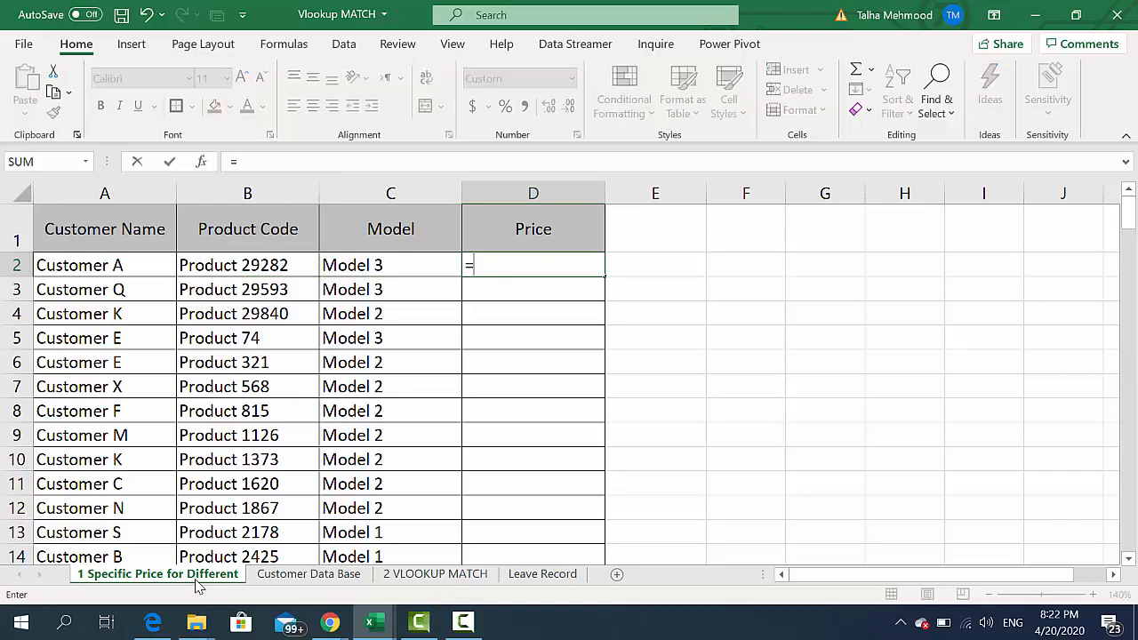
{"action": "type", "text": "vlo"}
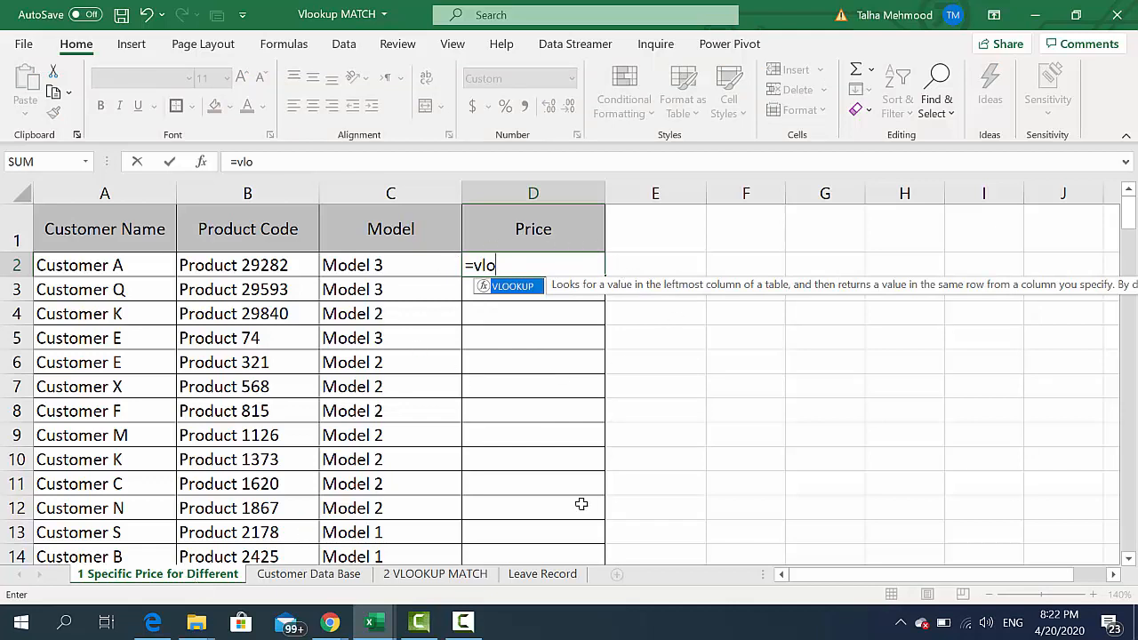
{"action": "key", "text": "Tab"}
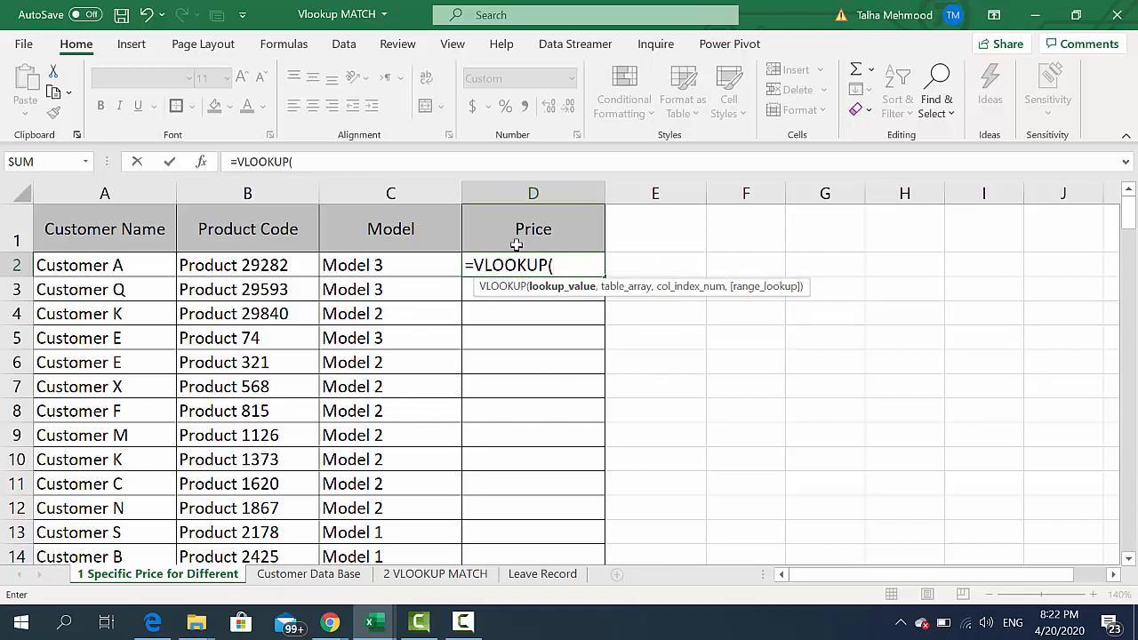
{"action": "key", "text": "Left"}
{"action": "key", "text": "Left"}
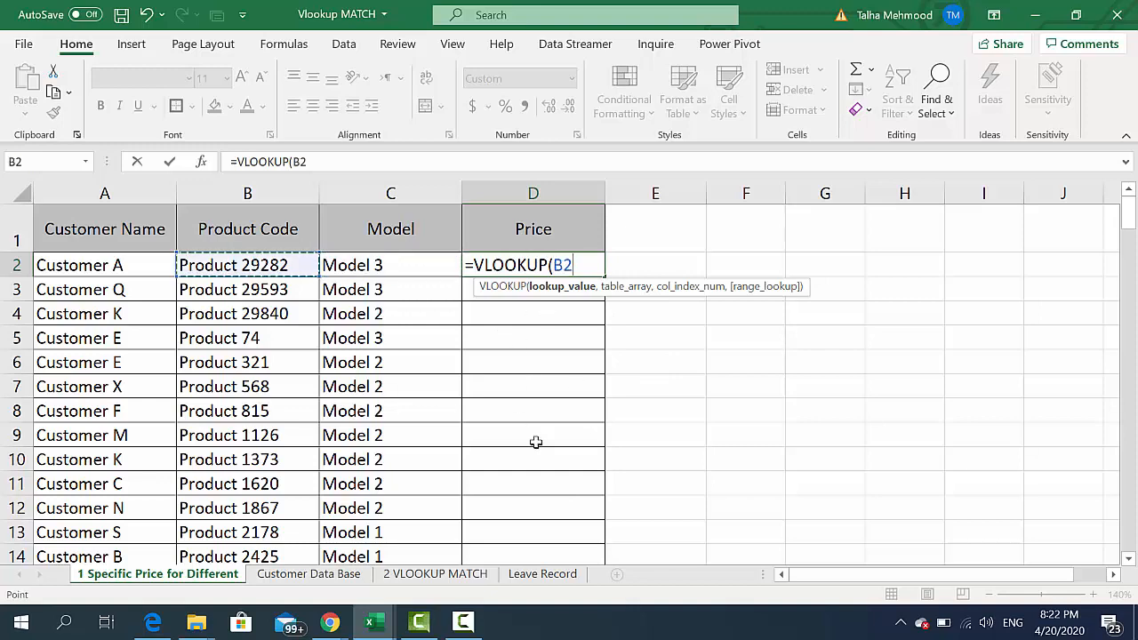
{"action": "type", "text": ","}
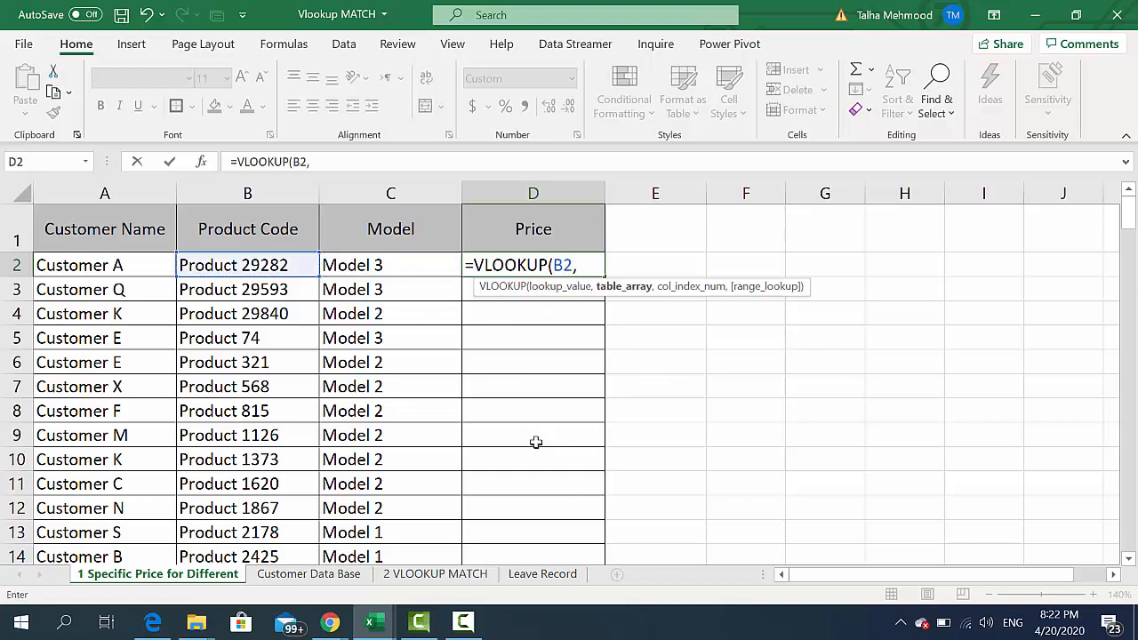
Step: Set the VLOOKUP table array to columns A:D of the Customer Data Base sheet
{"action": "key", "text": "ctrl+Page_Down"}
{"action": "left_click", "coordinate": [366, 312]}
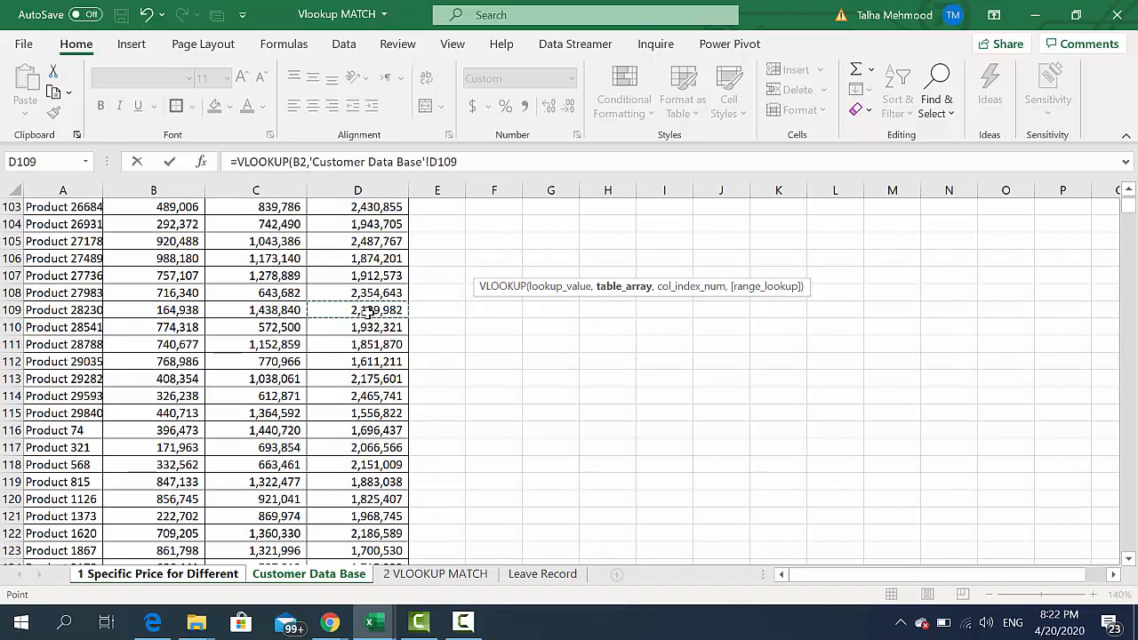
{"action": "key", "text": "ctrl+Up"}
{"action": "left_click_drag", "start_coordinate": [64, 189], "coordinate": [363, 185]}
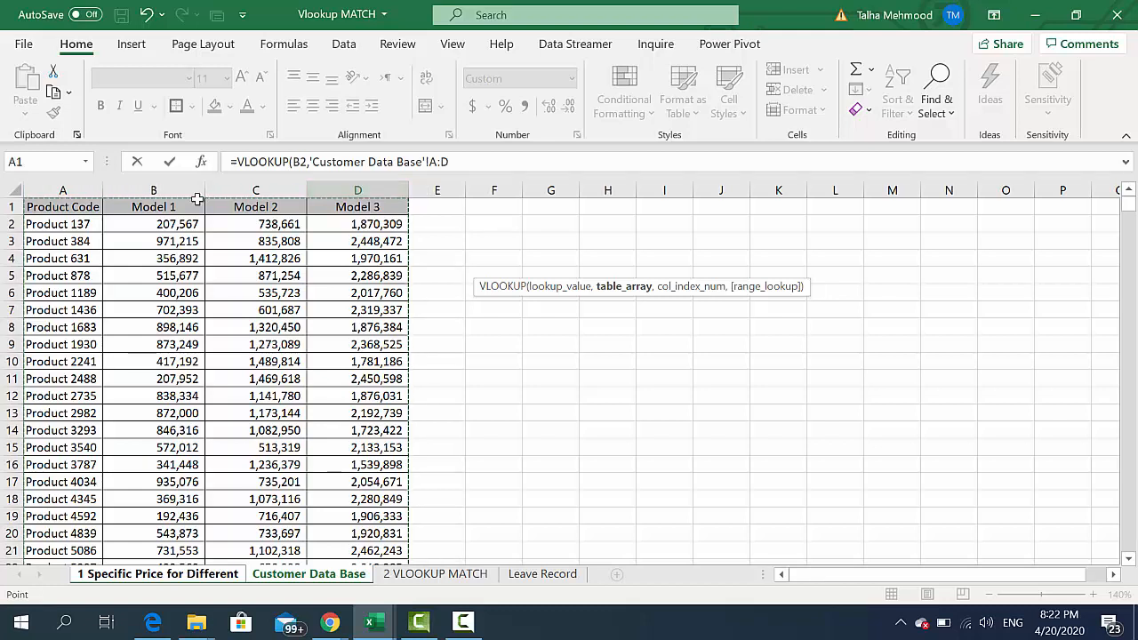
{"action": "left_click_drag", "start_coordinate": [66, 187], "coordinate": [352, 176]}
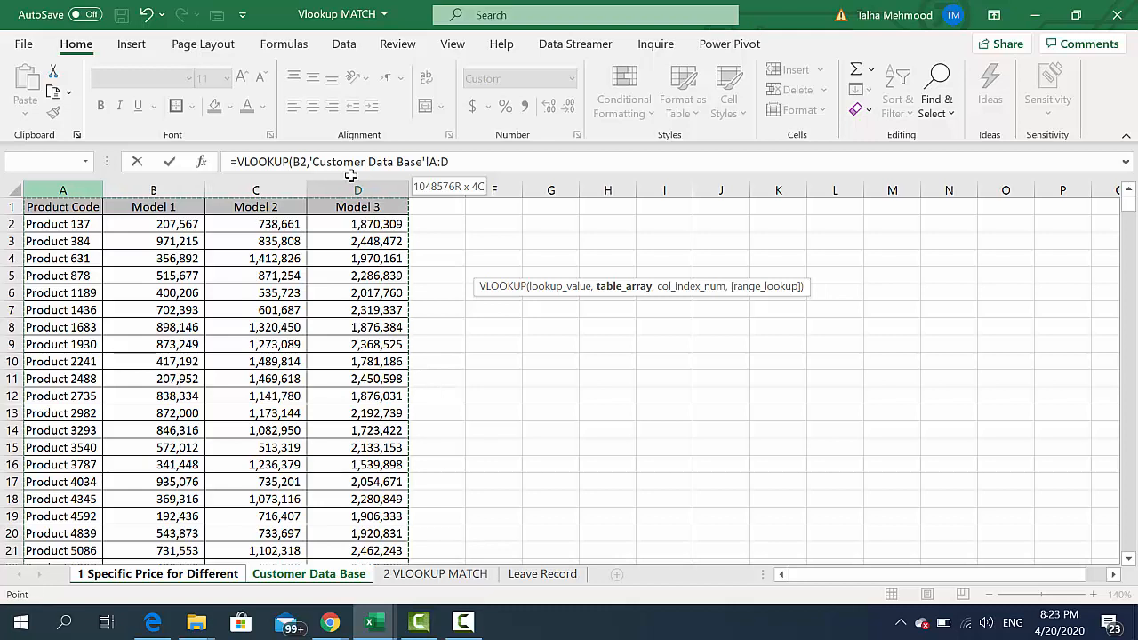
{"action": "left_click_drag", "start_coordinate": [351, 176], "coordinate": [351, 176]}
{"action": "type", "text": ","}
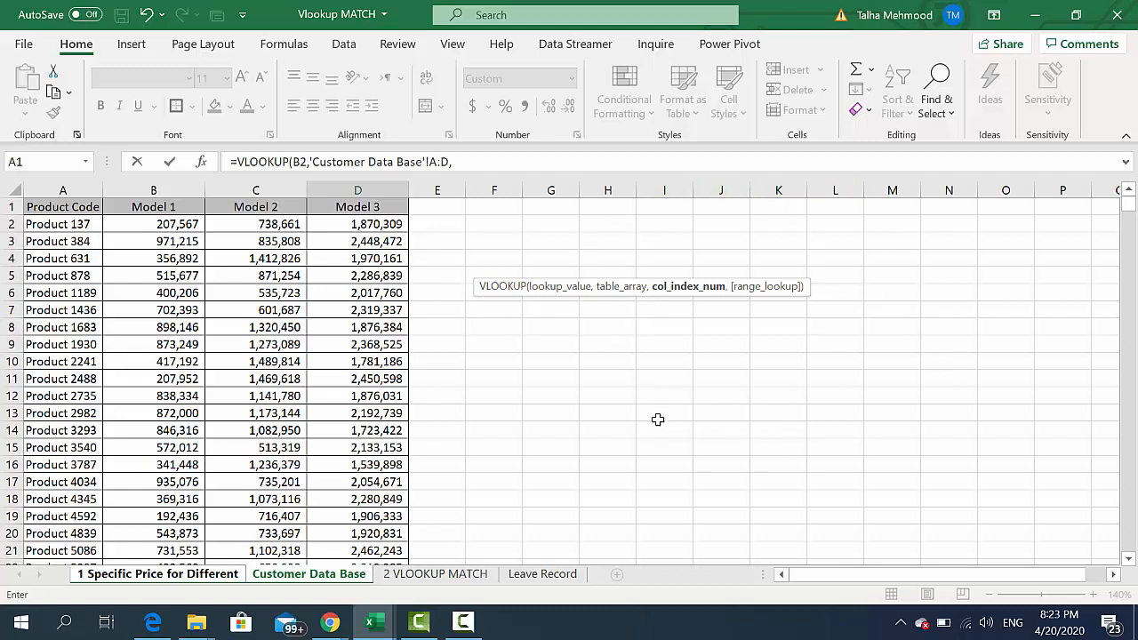
Step: Nest a MATCH function as the VLOOKUP column index, with the model in C2 as its lookup value
{"action": "type", "text": "mat"}
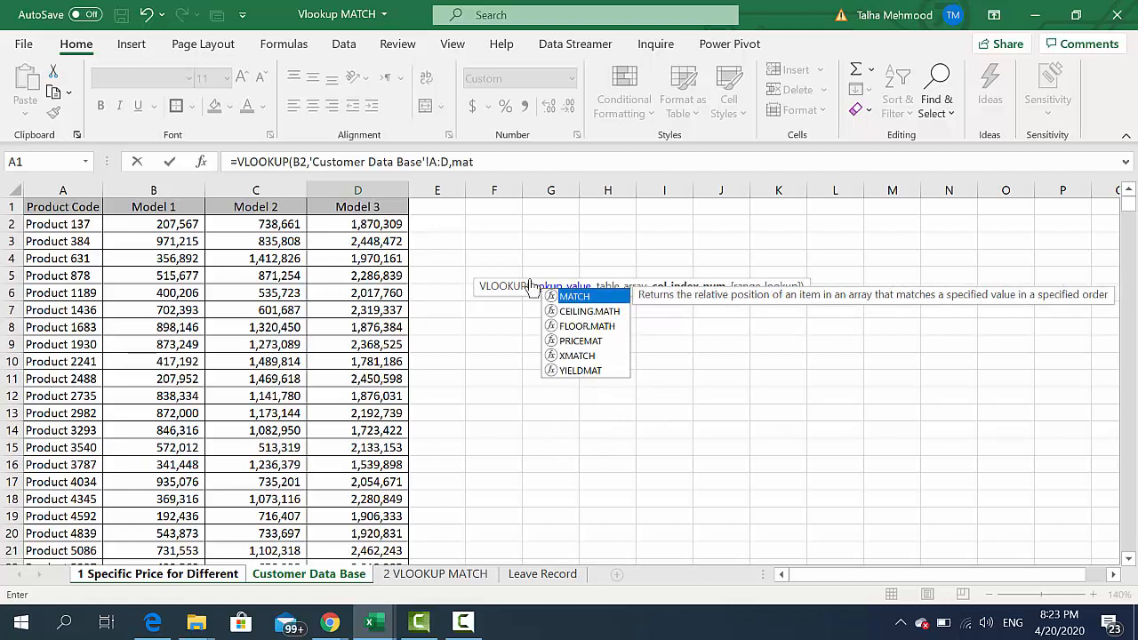
{"action": "left_click_drag", "start_coordinate": [534, 287], "coordinate": [601, 287]}
{"action": "key", "text": "Tab"}
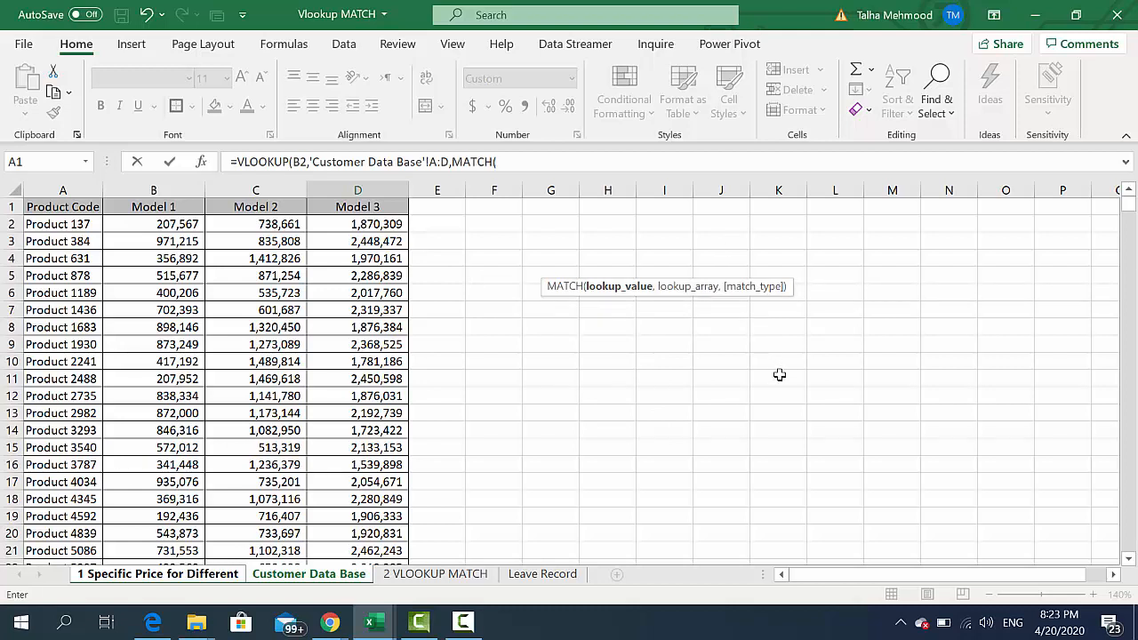
{"action": "key", "text": "ctrl+Page_Up"}
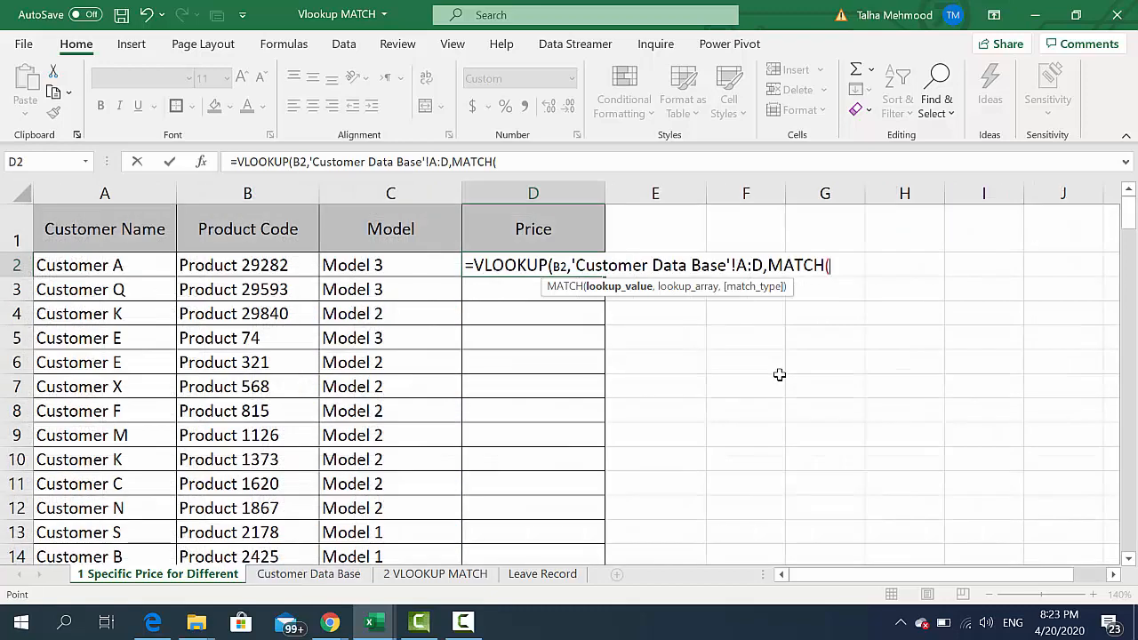
{"action": "left_click", "coordinate": [395, 266]}
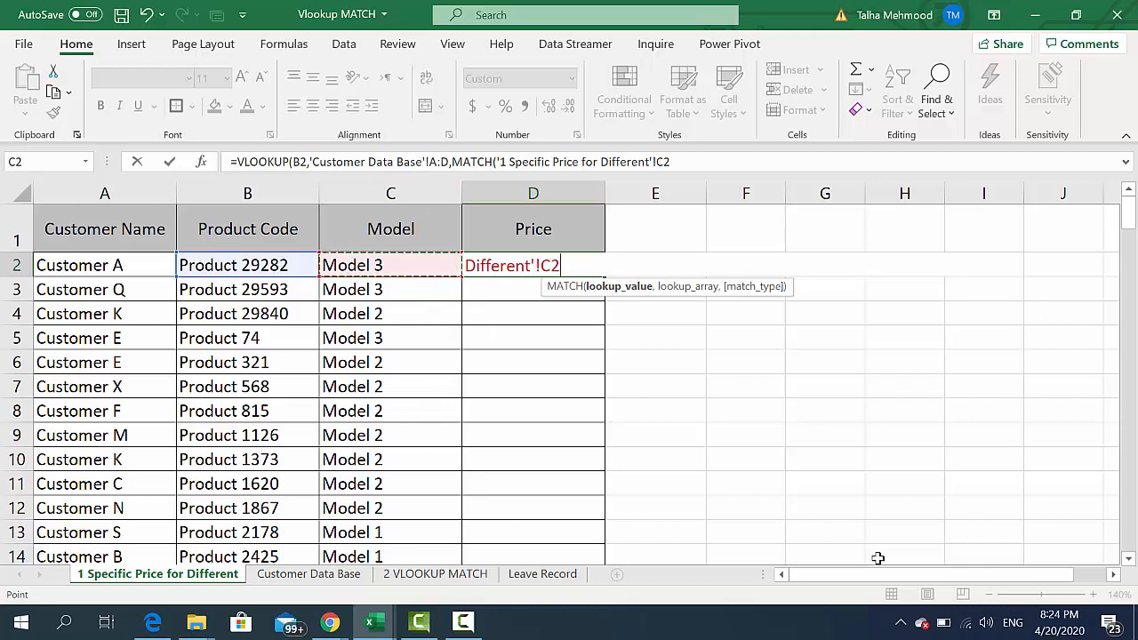
{"action": "type", "text": ","}
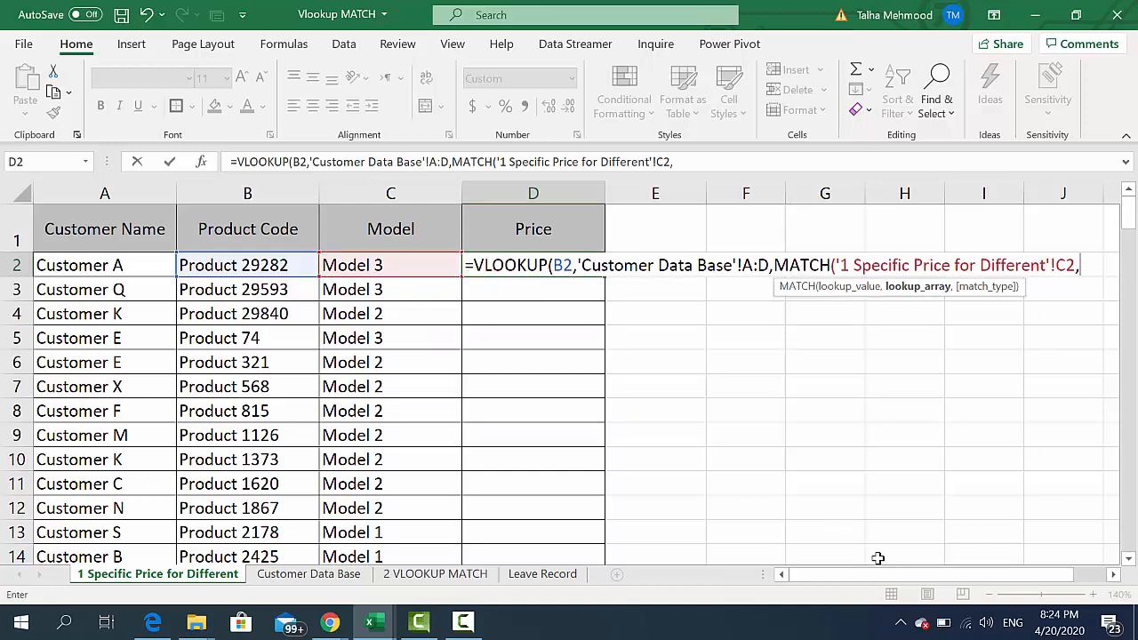
Step: Set the MATCH lookup array to the entire header row 1:1 of the Customer Data Base sheet
{"action": "left_click", "coordinate": [308, 574]}
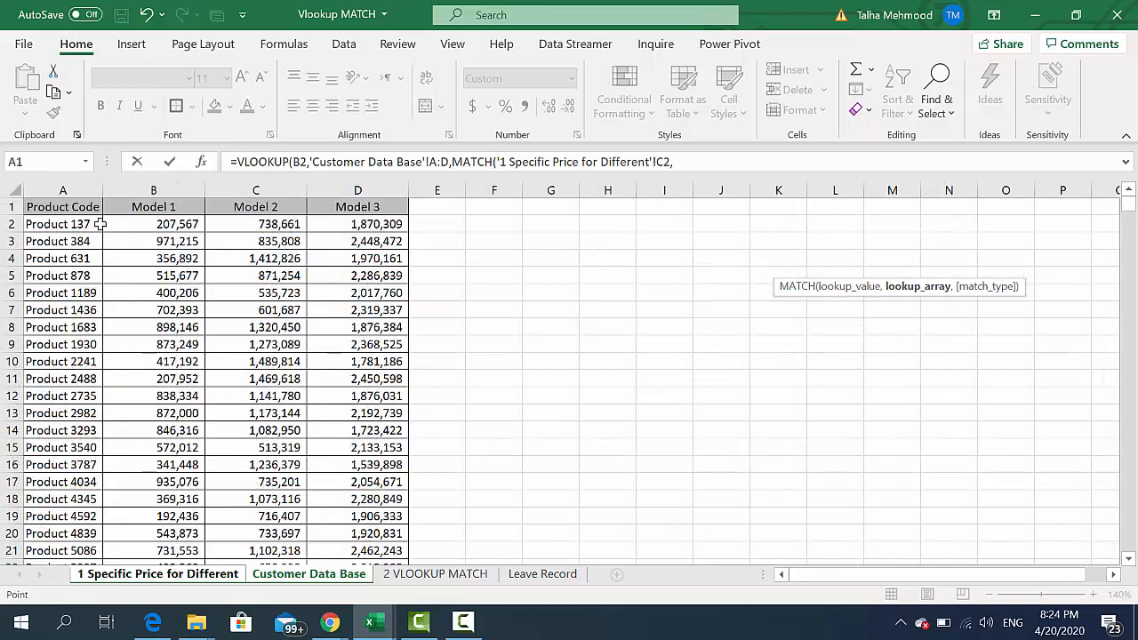
{"action": "left_click_drag", "start_coordinate": [55, 211], "coordinate": [356, 219]}
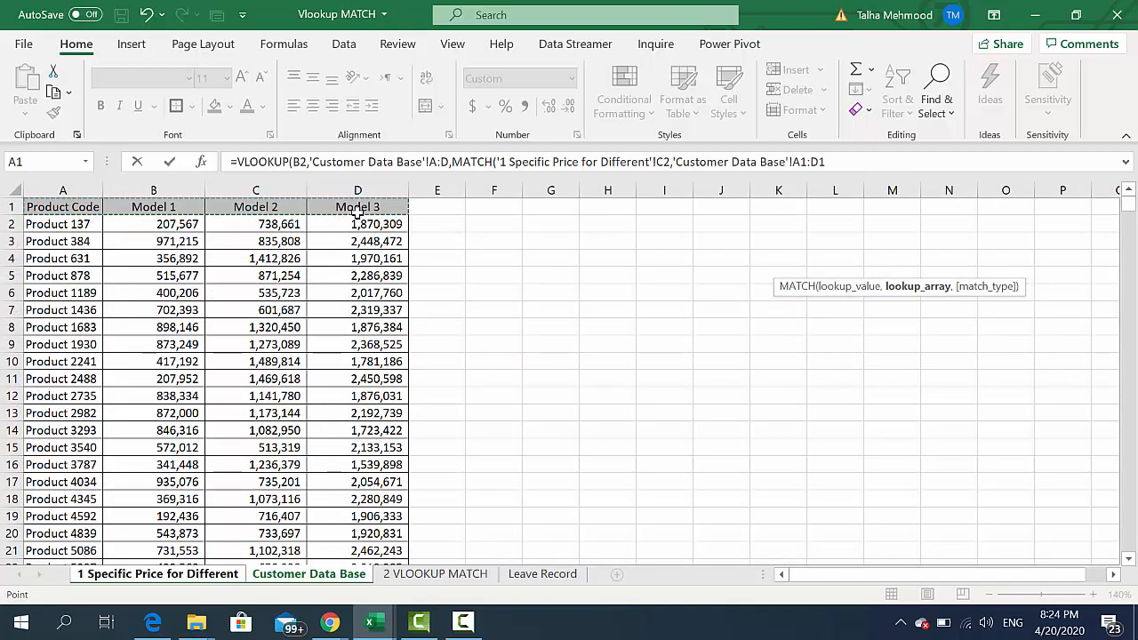
{"action": "left_click", "coordinate": [5, 206]}
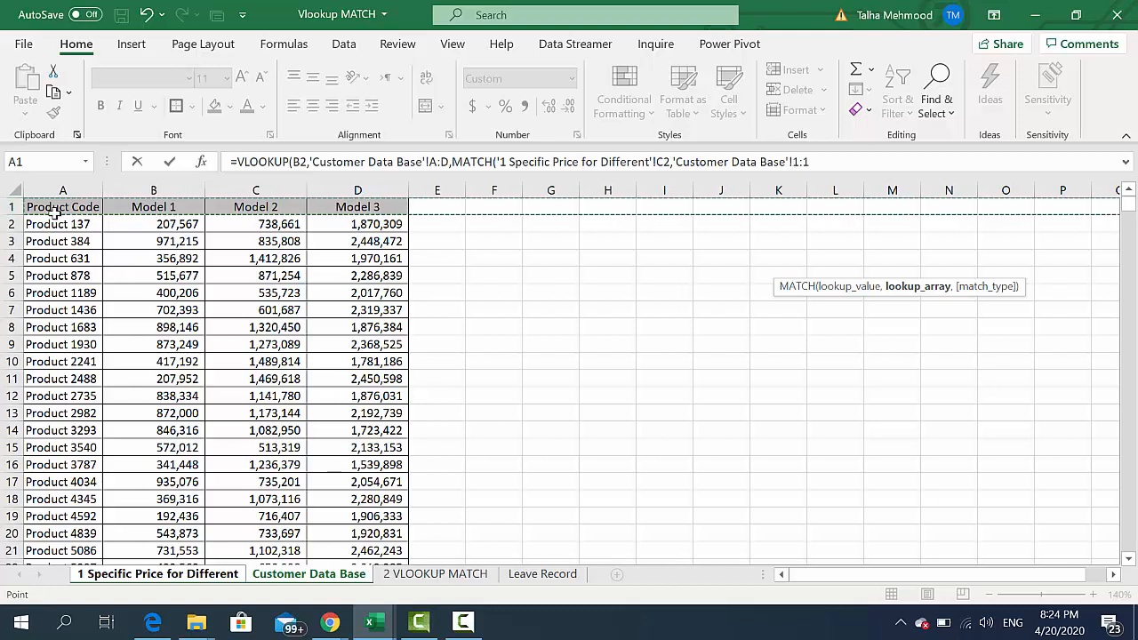
{"action": "left_click_drag", "start_coordinate": [53, 211], "coordinate": [358, 213]}
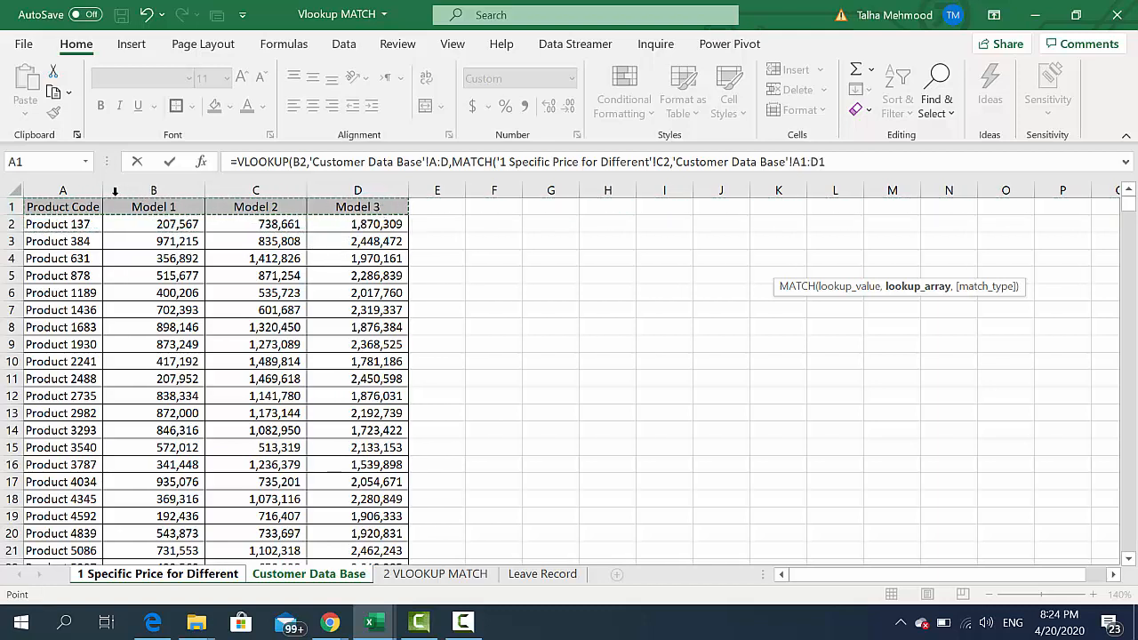
{"action": "left_click", "coordinate": [5, 206]}
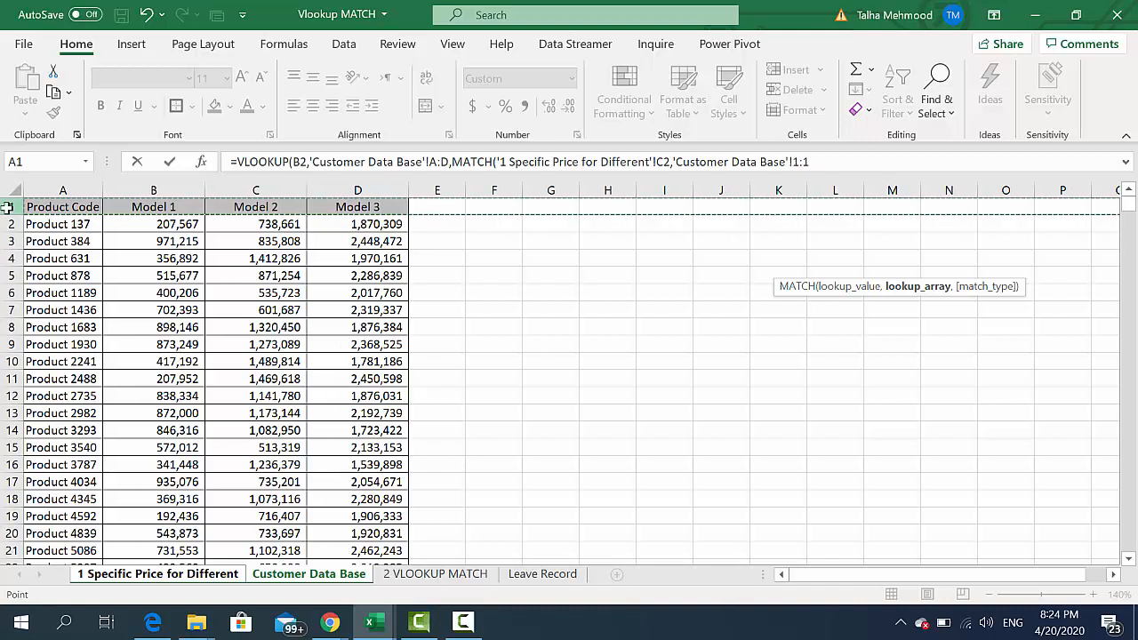
Step: Set the MATCH type to 0 for an exact match and close the nested MATCH function
{"action": "type", "text": ","}
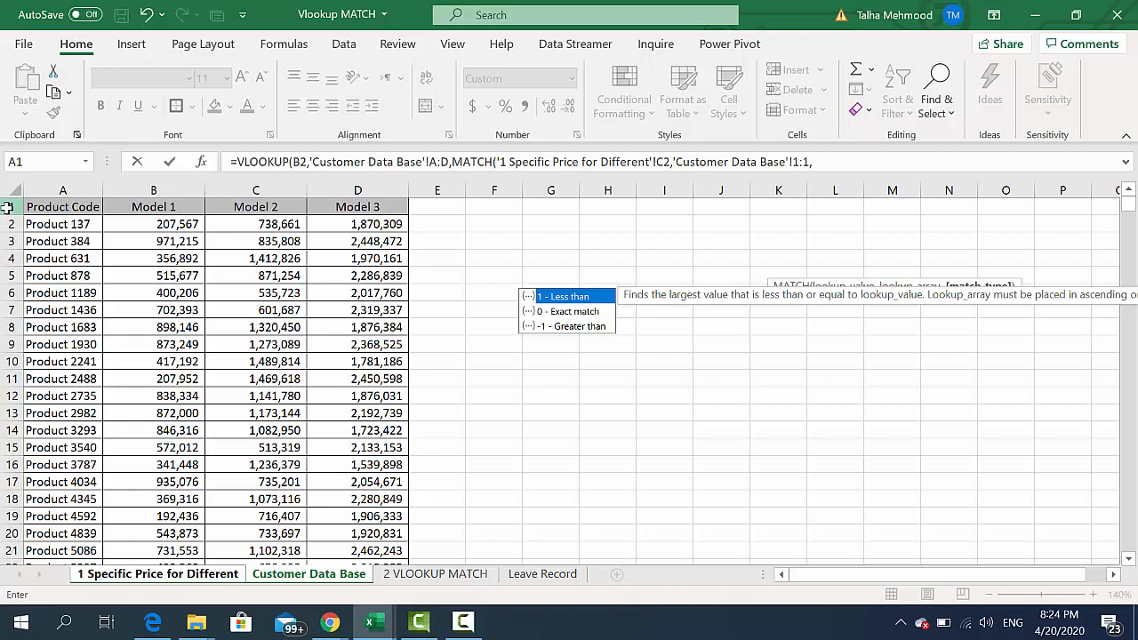
{"action": "key", "text": "Down"}
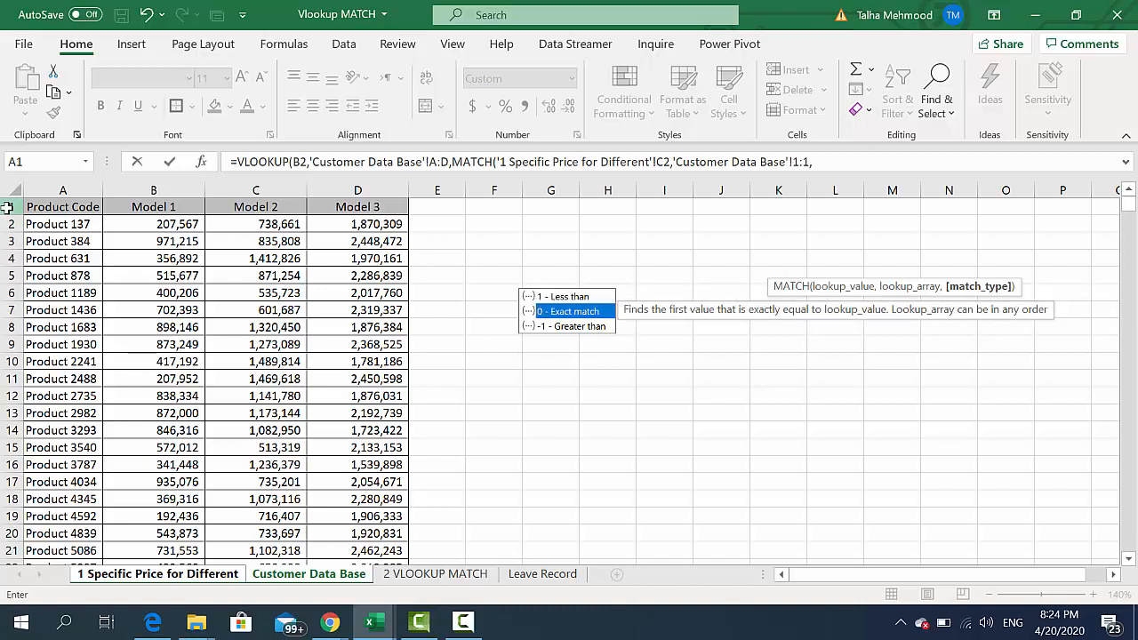
{"action": "key", "text": "Tab"}
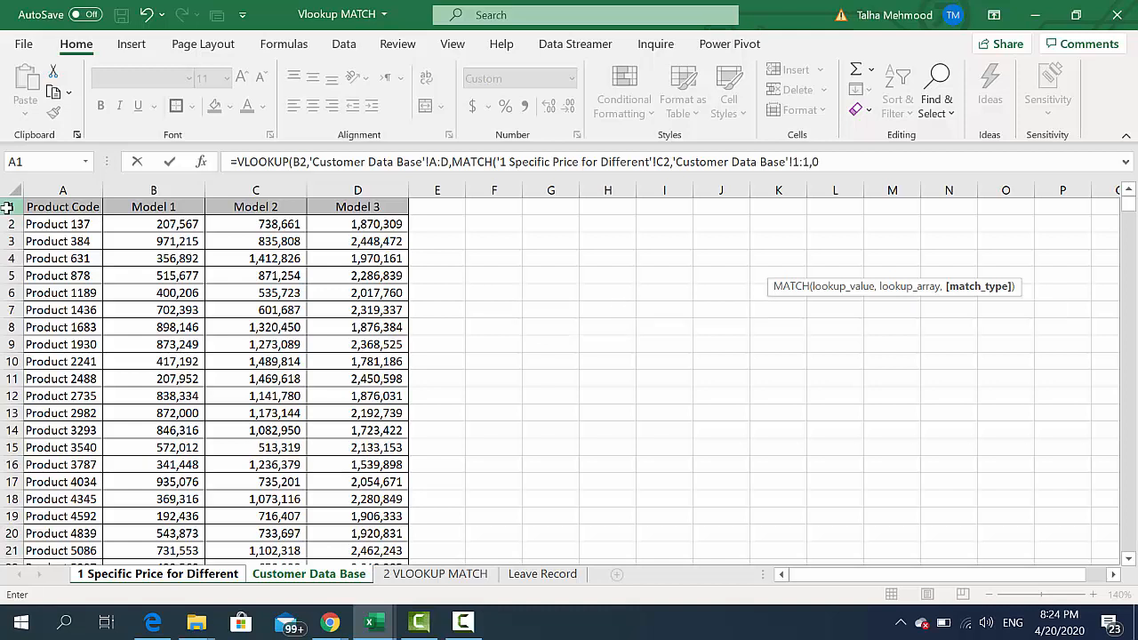
{"action": "type", "text": ")"}
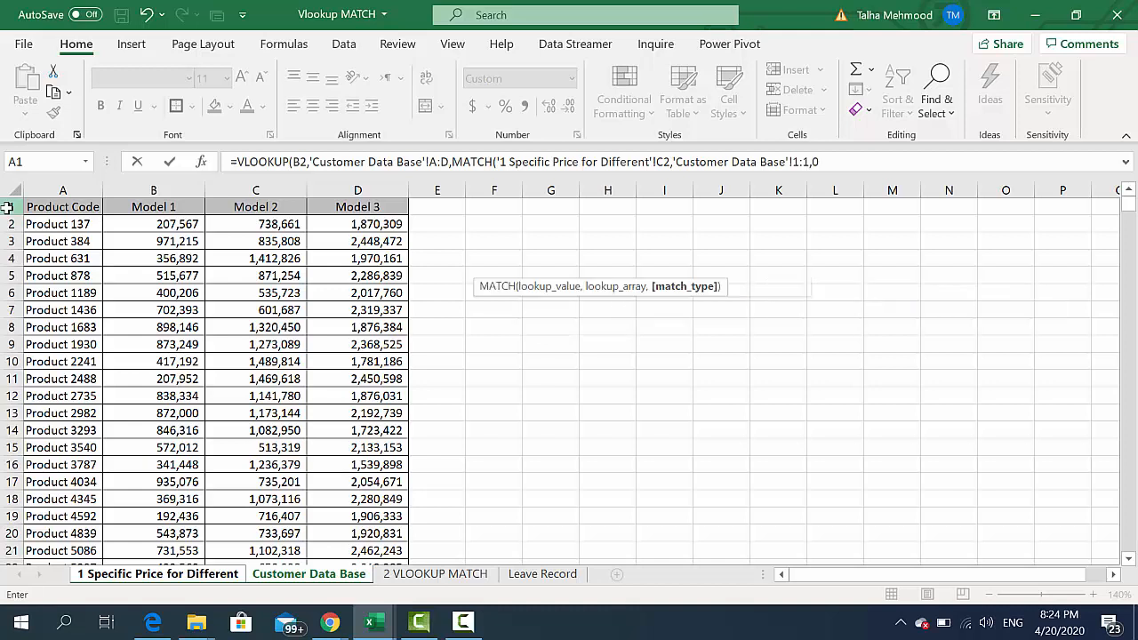
Step: Set the VLOOKUP range lookup to FALSE for an exact match and enter the completed formula in D2
{"action": "type", "text": ","}
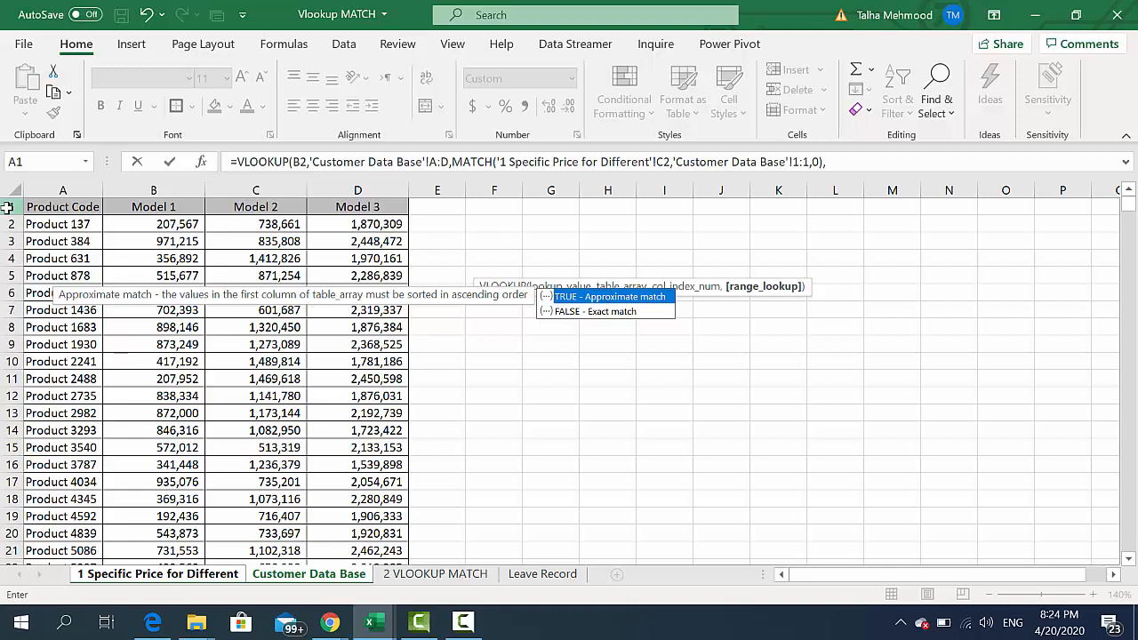
{"action": "key", "text": "Down"}
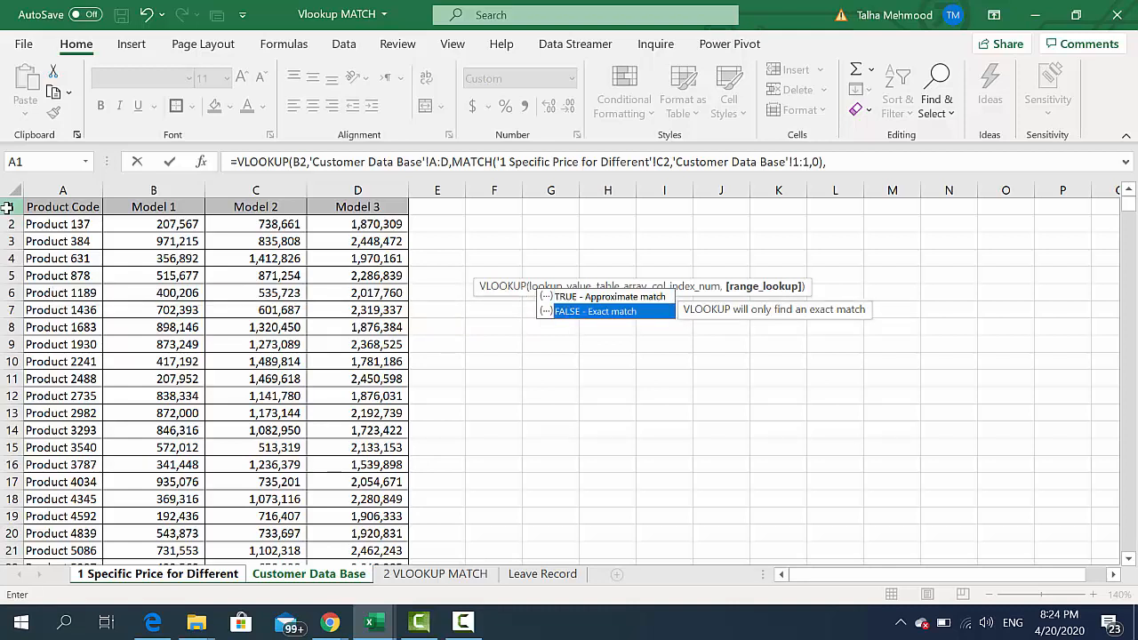
{"action": "key", "text": "Tab"}
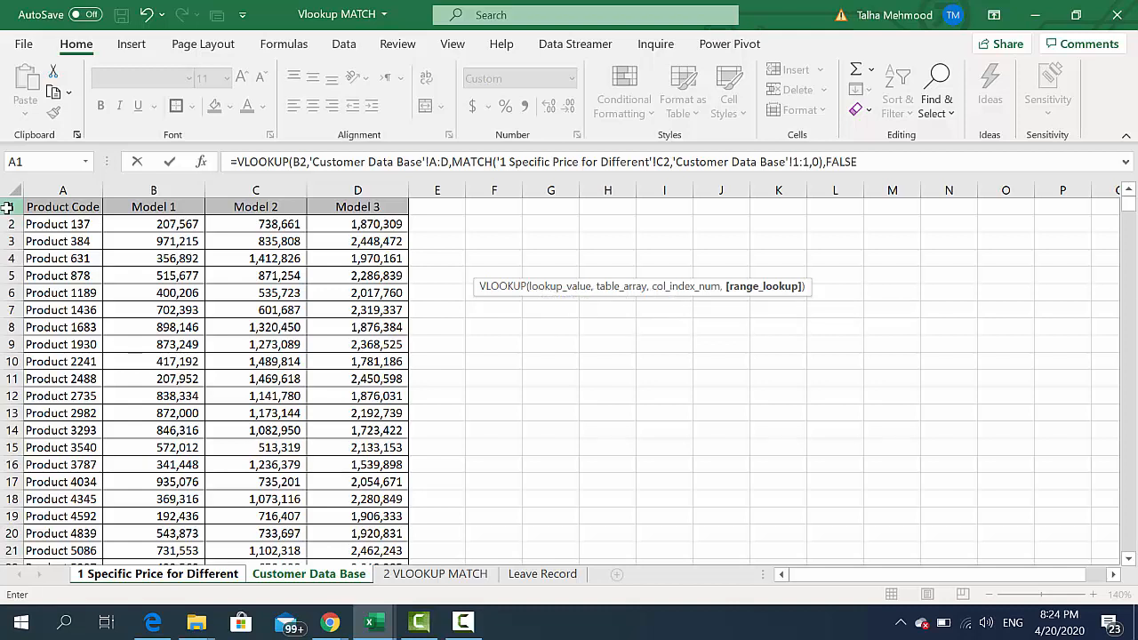
{"action": "type", "text": ")"}
{"action": "key", "text": "Return"}
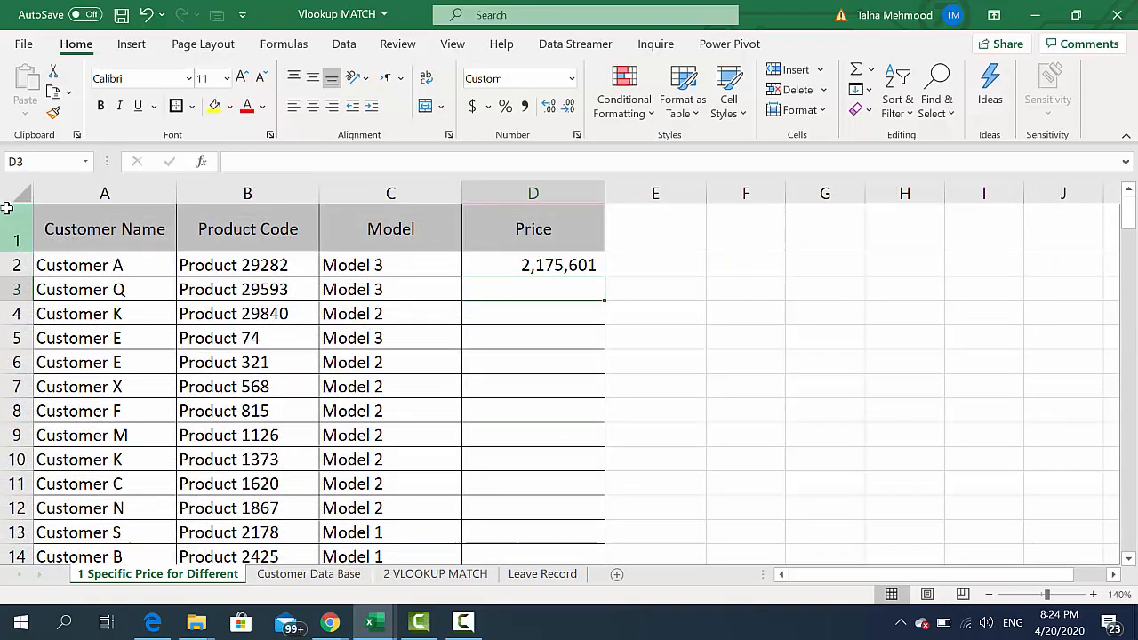
Step: Copy the product code in B2 and locate Product 29282 in column A of the Customer Data Base sheet
{"action": "key", "text": "Left"}
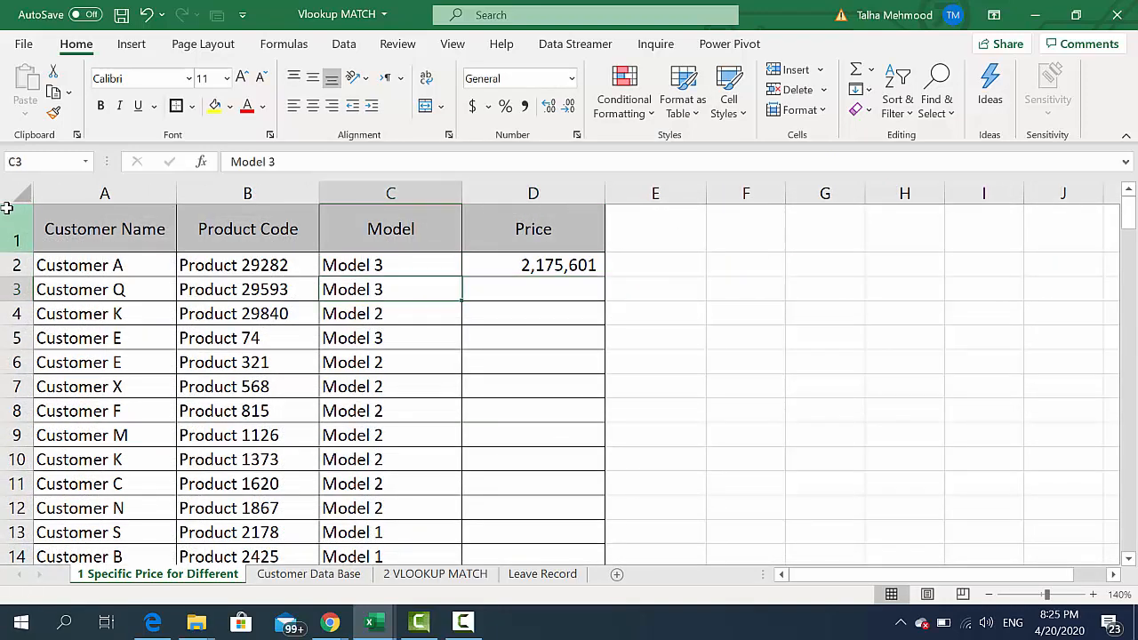
{"action": "key", "text": "Left"}
{"action": "key", "text": "Up"}
{"action": "key", "text": "ctrl+c"}
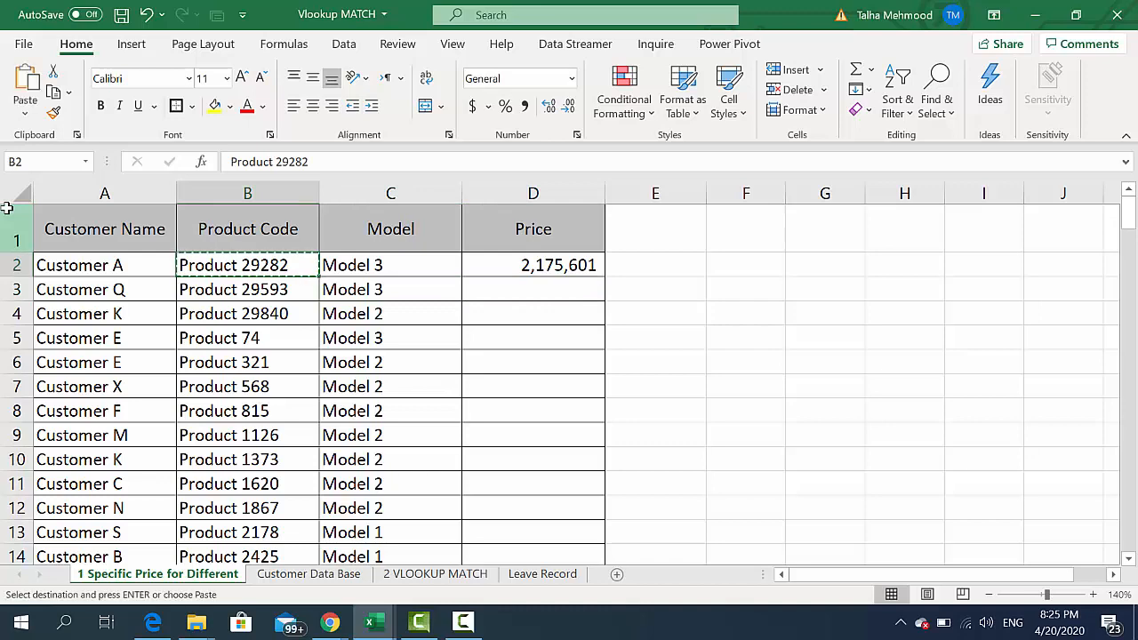
{"action": "key", "text": "ctrl+Page_Down"}
{"action": "key", "text": "ctrl+Left"}
{"action": "key", "text": "ctrl+space"}
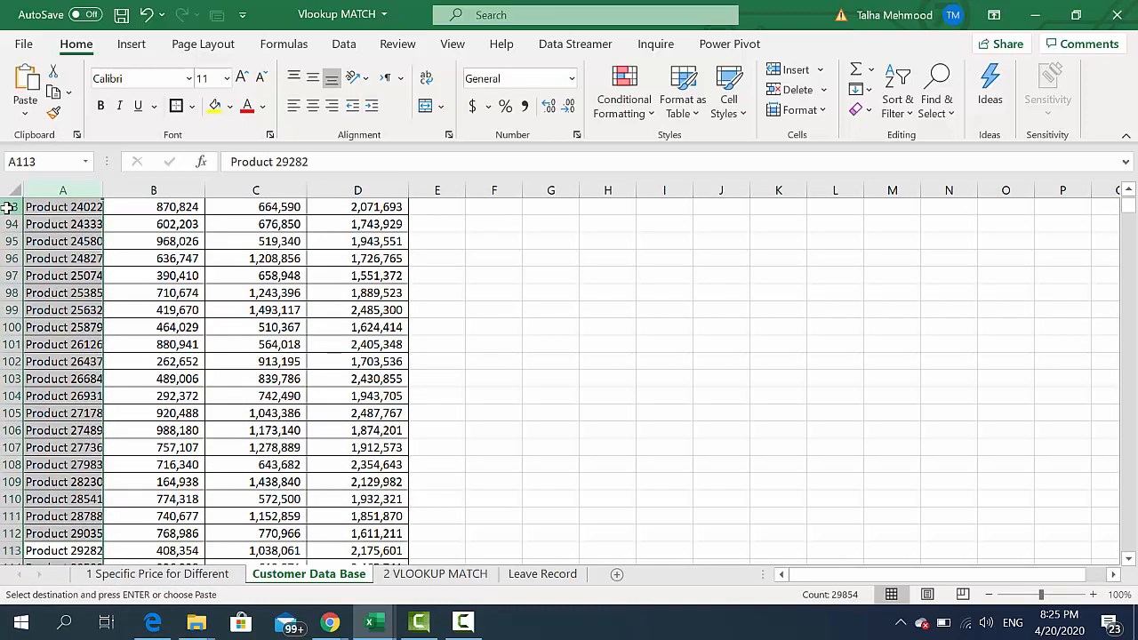
{"action": "key", "text": "ctrl+f"}
{"action": "key", "text": "Escape"}
{"action": "key", "text": "Right"}
{"action": "key", "text": "Down"}
{"action": "key", "text": "Left"}
{"action": "key", "text": "Up"}
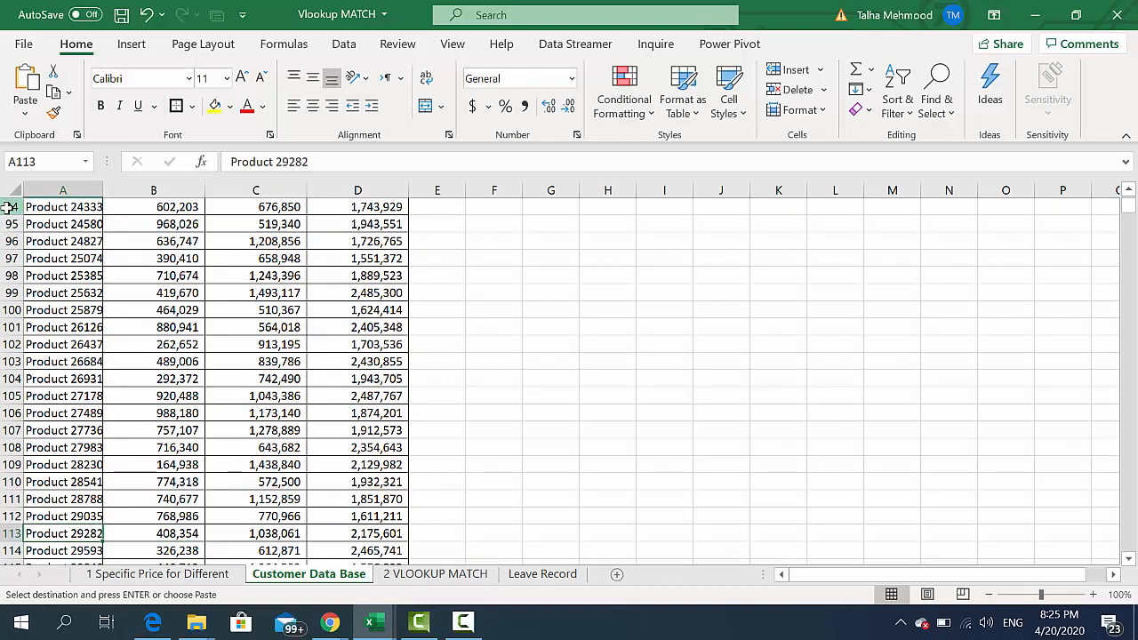
Step: Copy the Model 3 price of Product 29282 from the Customer Data Base sheet and paste it as a value into F2 of the orders sheet
{"action": "key", "text": "ctrl+Page_Up"}
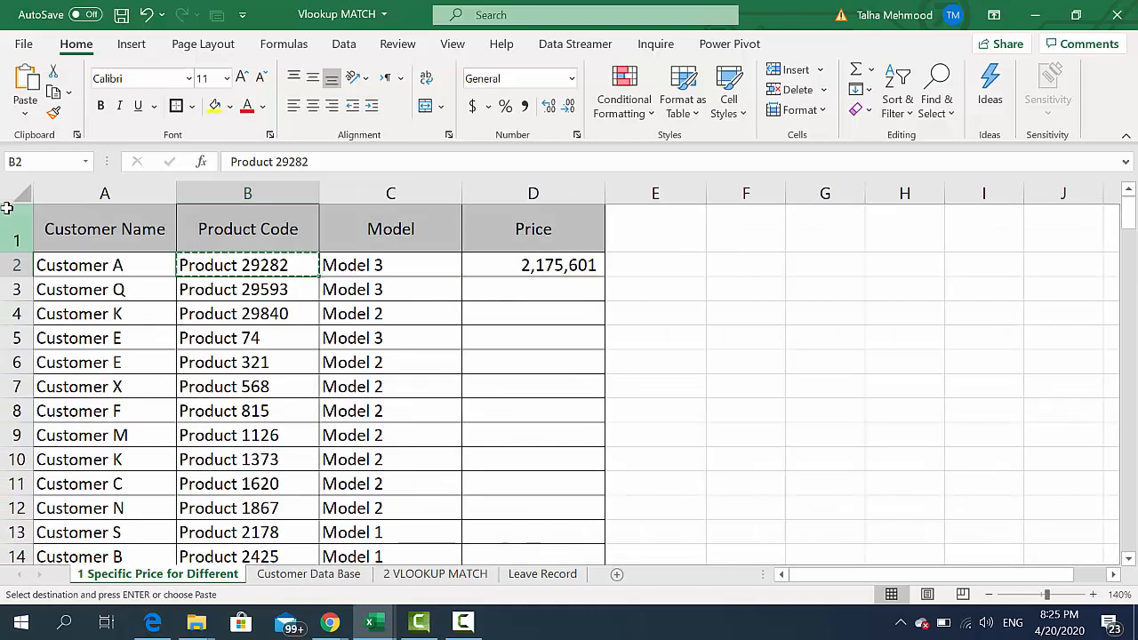
{"action": "key", "text": "ctrl+Page_Down"}
{"action": "key", "text": "Right"}
{"action": "key", "text": "Right"}
{"action": "key", "text": "Right"}
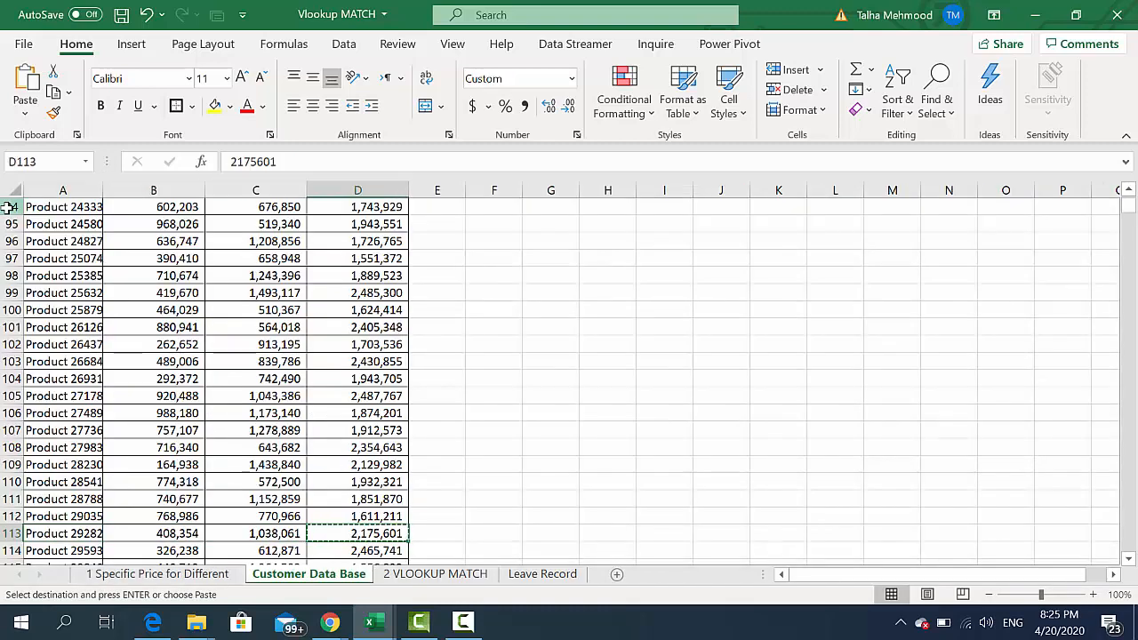
{"action": "key", "text": "ctrl+Page_Up"}
{"action": "key", "text": "Right"}
{"action": "key", "text": "Right"}
{"action": "key", "text": "Right"}
{"action": "key", "text": "Right"}
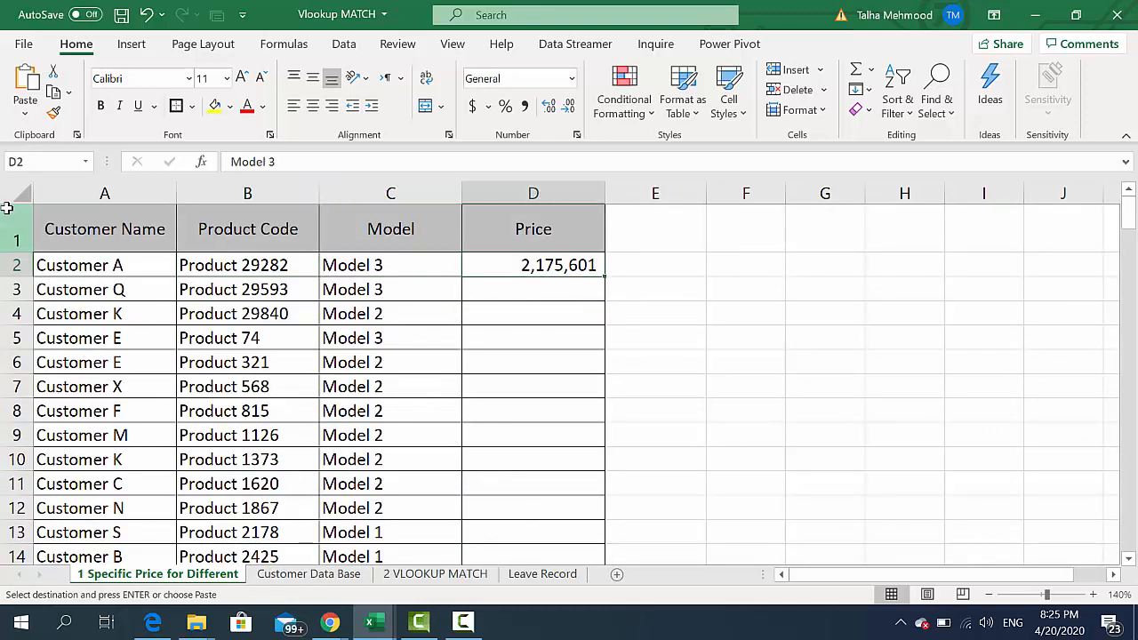
{"action": "key", "text": "ctrl+alt+v"}
{"action": "key", "text": "v"}
{"action": "key", "text": "Return"}
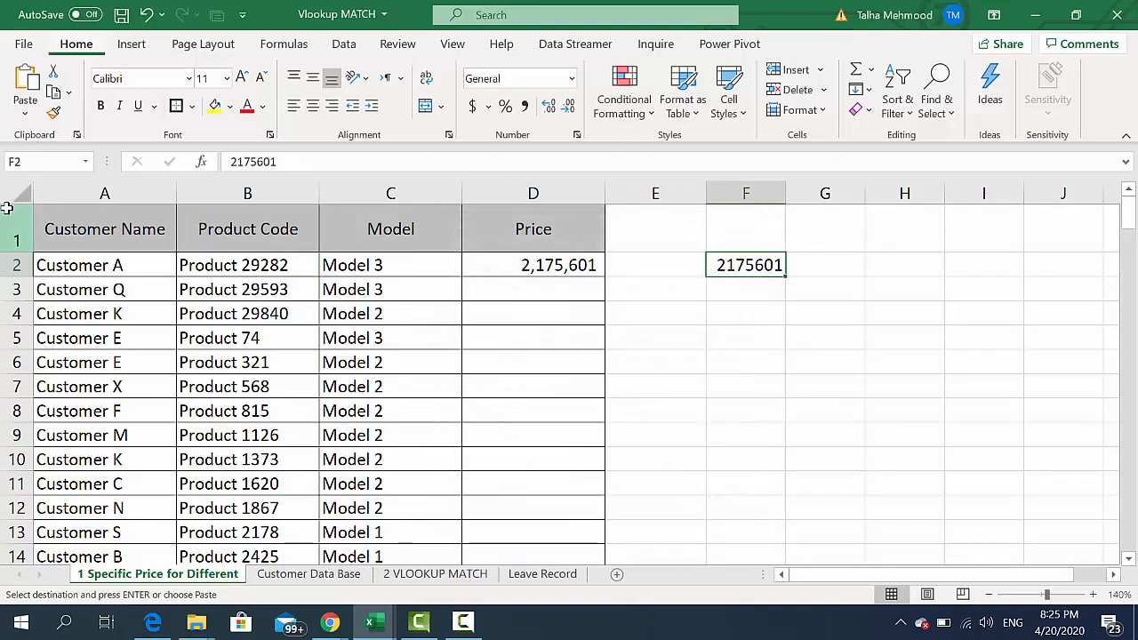
Step: Format the pasted price in F2 with the comma style and no decimal places
{"action": "key", "text": "alt+h"}
{"action": "key", "text": "k"}
{"action": "key", "text": "alt+h"}
{"action": "key", "text": "9"}
{"action": "key", "text": "alt+h"}
{"action": "key", "text": "9"}
{"action": "key", "text": "Escape"}
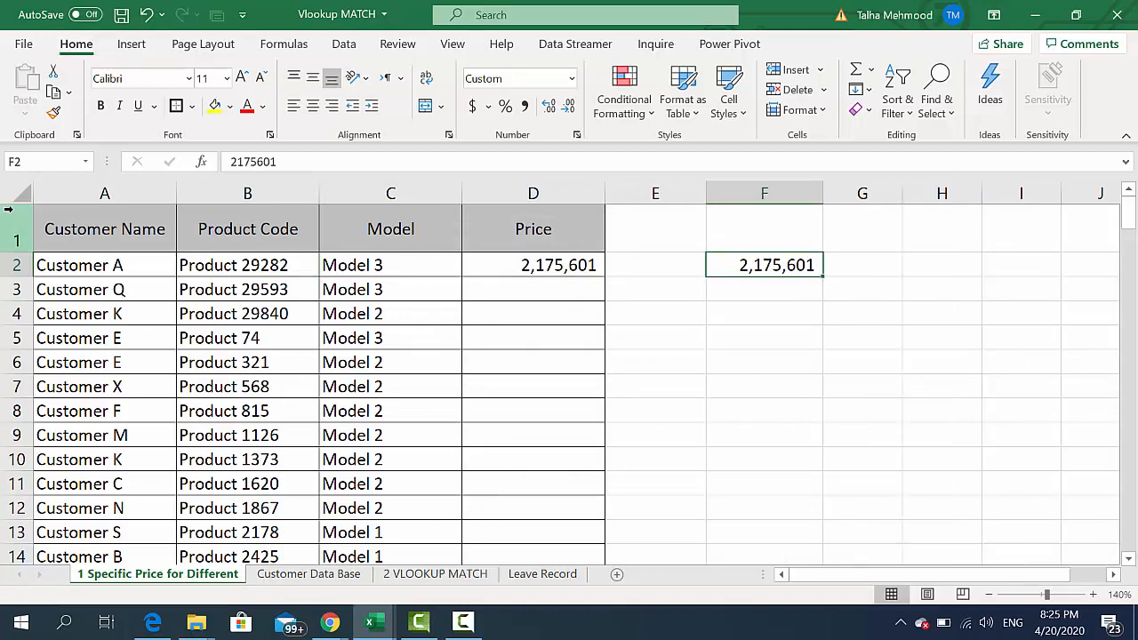
Step: Examine the MATCH lookup array reference inside the D2 price formula, leaving the formula as it is
{"action": "key", "text": "Left"}
{"action": "key", "text": "Left"}
{"action": "key", "text": "Left"}
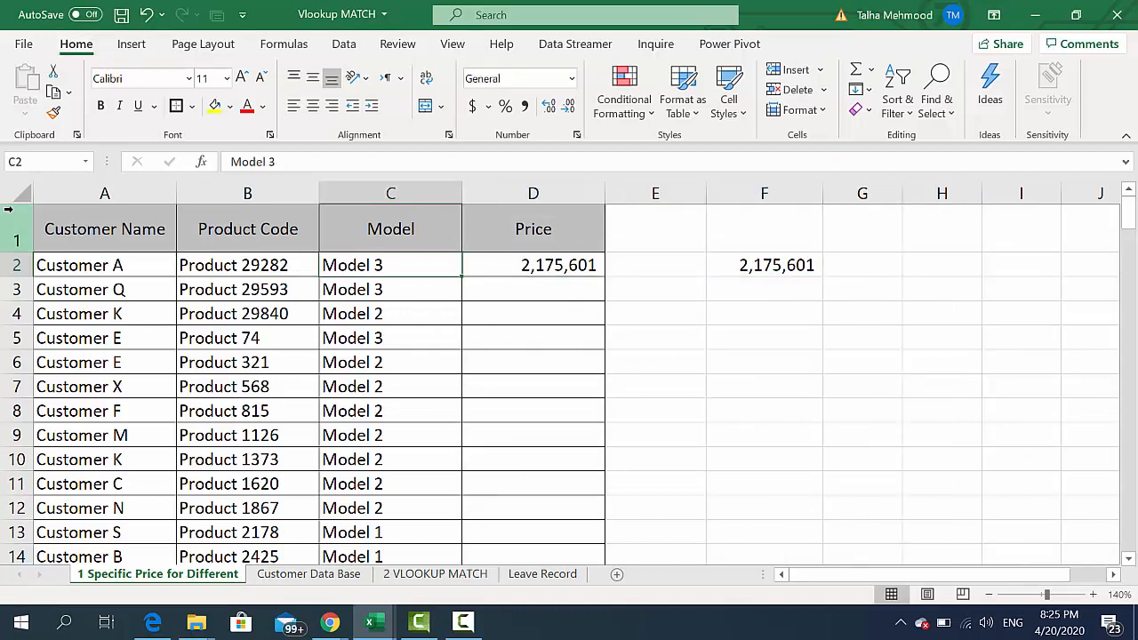
{"action": "key", "text": "Right"}
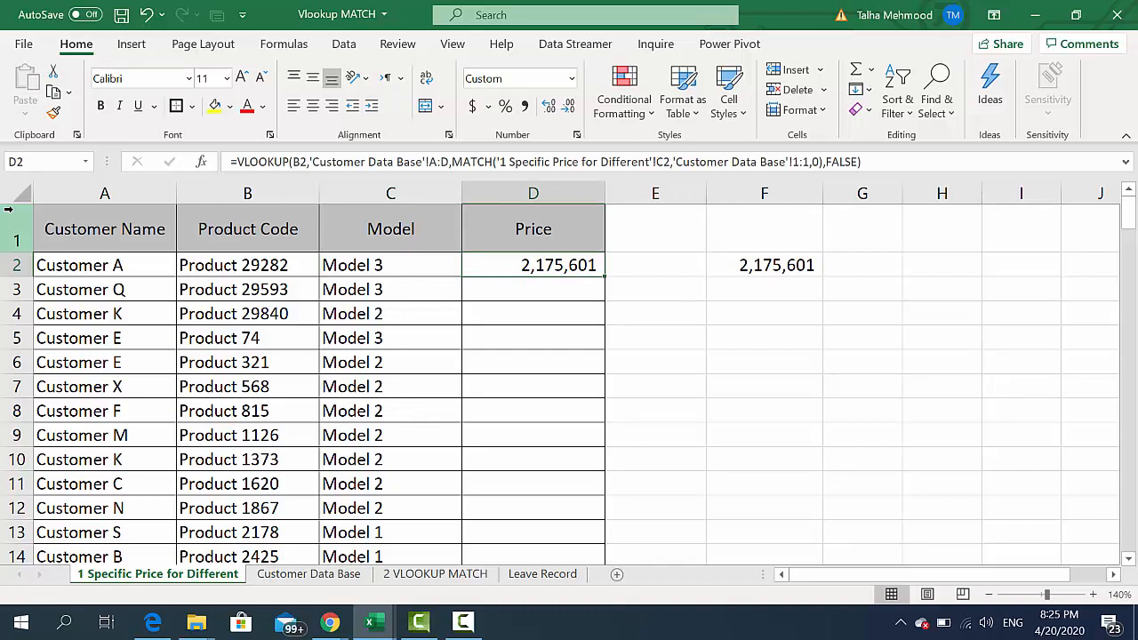
{"action": "key", "text": "F2"}
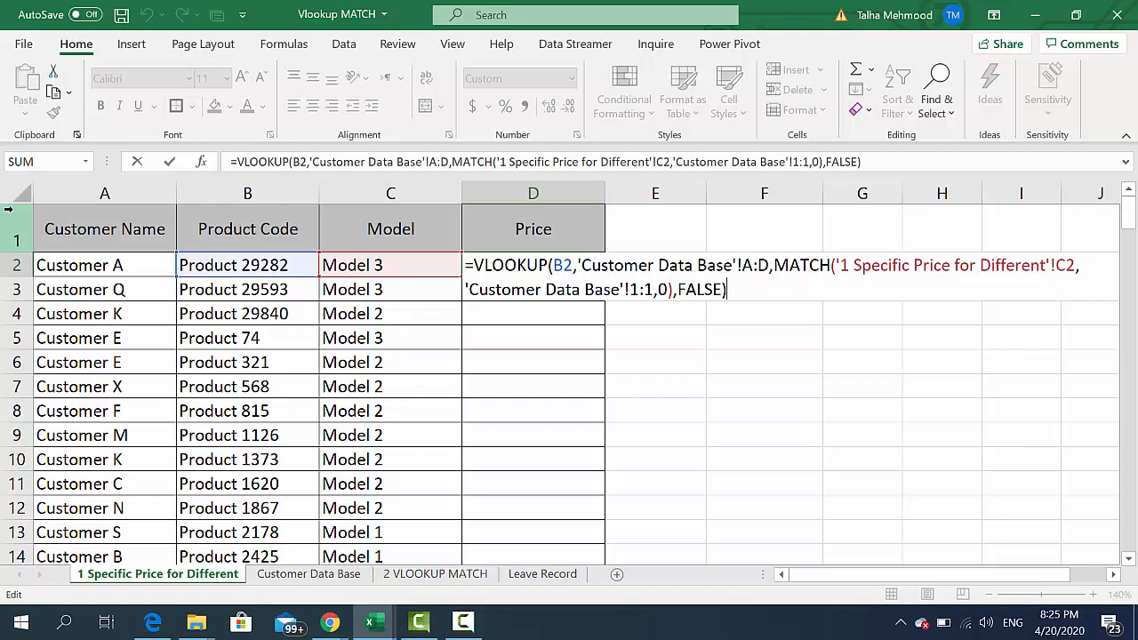
{"action": "key", "text": "Left"}
{"action": "key", "text": "Left"}
{"action": "key", "text": "Left"}
{"action": "key", "text": "Left"}
{"action": "key", "text": "Left"}
{"action": "key", "text": "Left"}
{"action": "key", "text": "Left"}
{"action": "key", "text": "Left"}
{"action": "key", "text": "Left"}
{"action": "key", "text": "Left"}
{"action": "key", "text": "Left"}
{"action": "key", "text": "Left"}
{"action": "key", "text": "Left"}
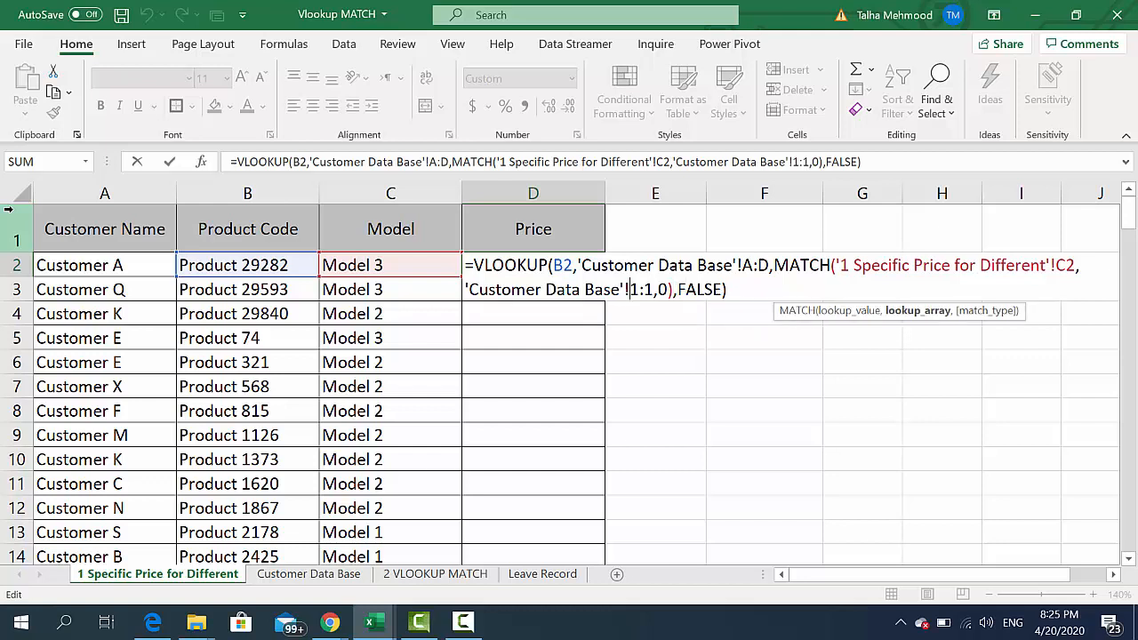
{"action": "key", "text": "Left"}
{"action": "key", "text": "Left"}
{"action": "key", "text": "Left"}
{"action": "key", "text": "Left"}
{"action": "key", "text": "Left"}
{"action": "key", "text": "Left"}
{"action": "key", "text": "Right"}
{"action": "key", "text": "Right"}
{"action": "key", "text": "Right"}
{"action": "key", "text": "Right"}
{"action": "key", "text": "Right"}
{"action": "key", "text": "Right"}
{"action": "key", "text": "Right"}
{"action": "key", "text": "ctrl+Return"}
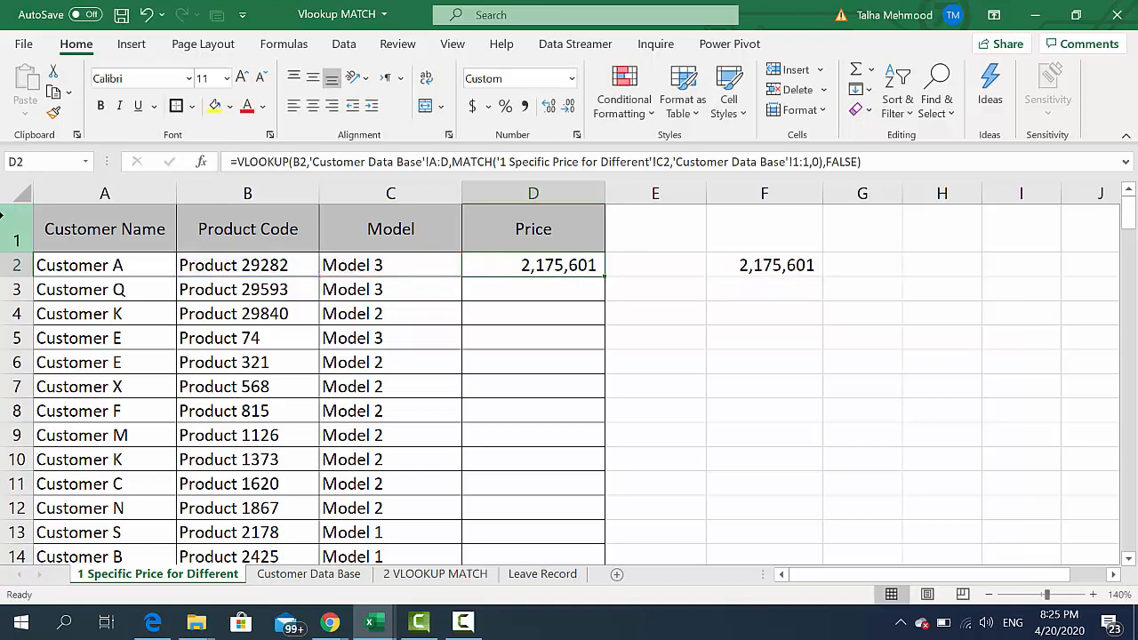
Step: Select the entire header row 1 of the Customer Data Base sheet to review the range MATCH searches
{"action": "left_click", "coordinate": [302, 582]}
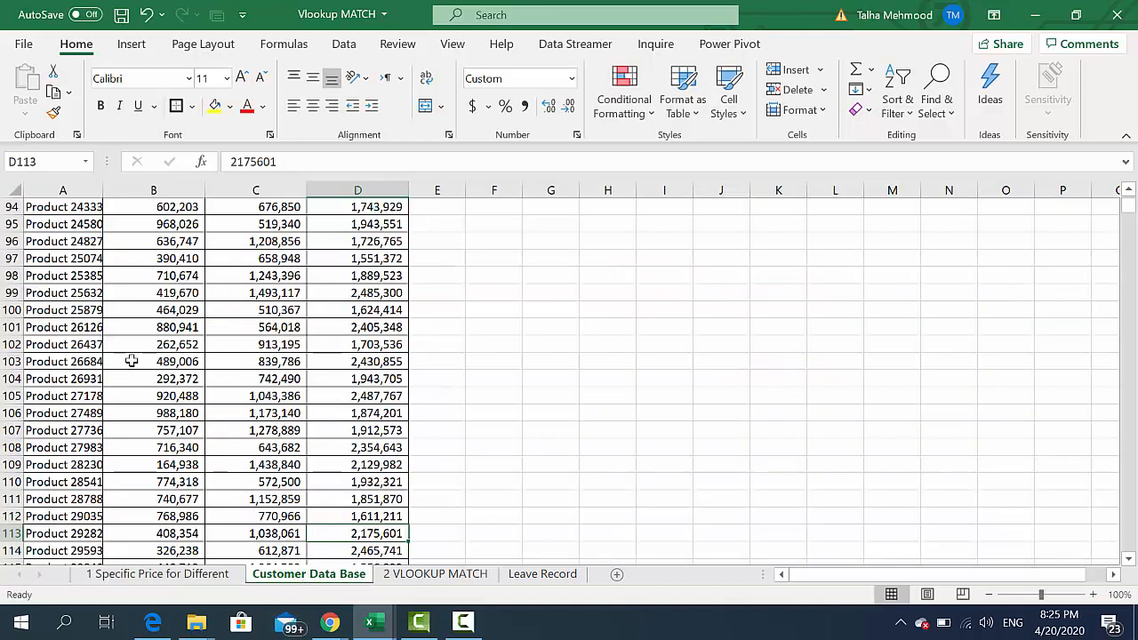
{"action": "left_click", "coordinate": [212, 326]}
{"action": "key", "text": "ctrl+Up"}
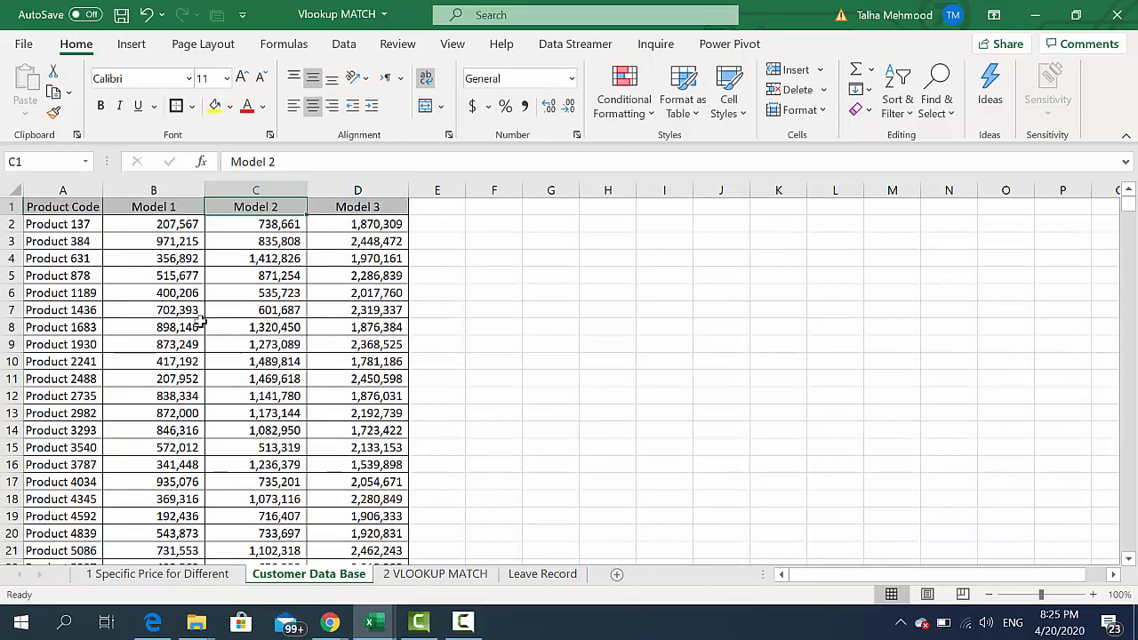
{"action": "left_click", "coordinate": [5, 206]}
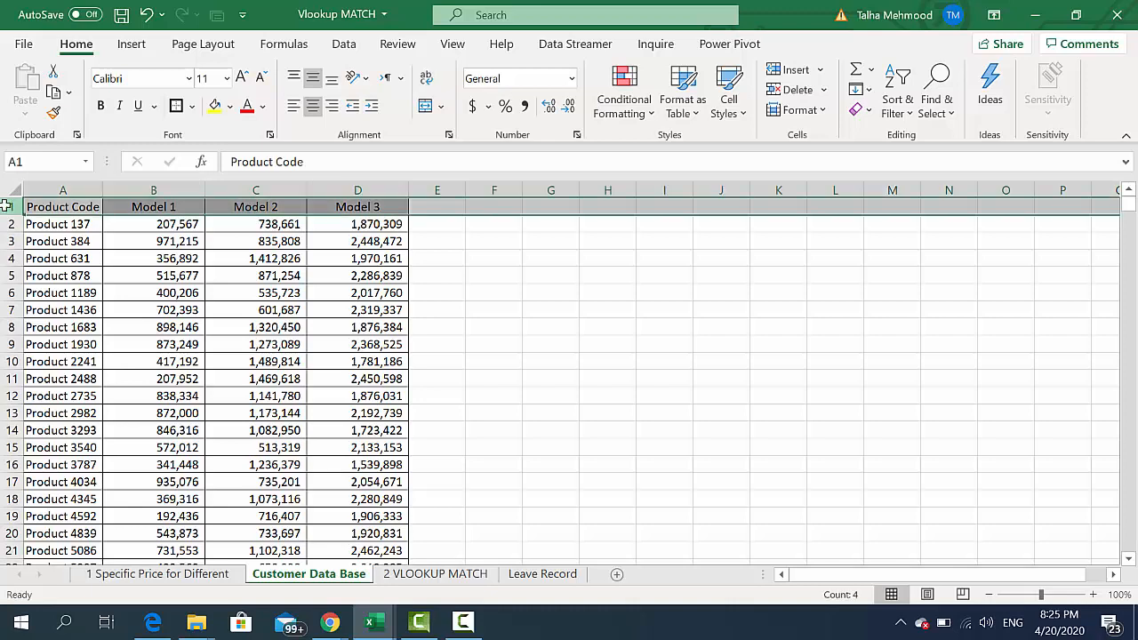
Step: Make the MATCH lookup array in the D2 price formula absolute as 'Customer Data Base'!$1:$1
{"action": "key", "text": "ctrl+Page_Up"}
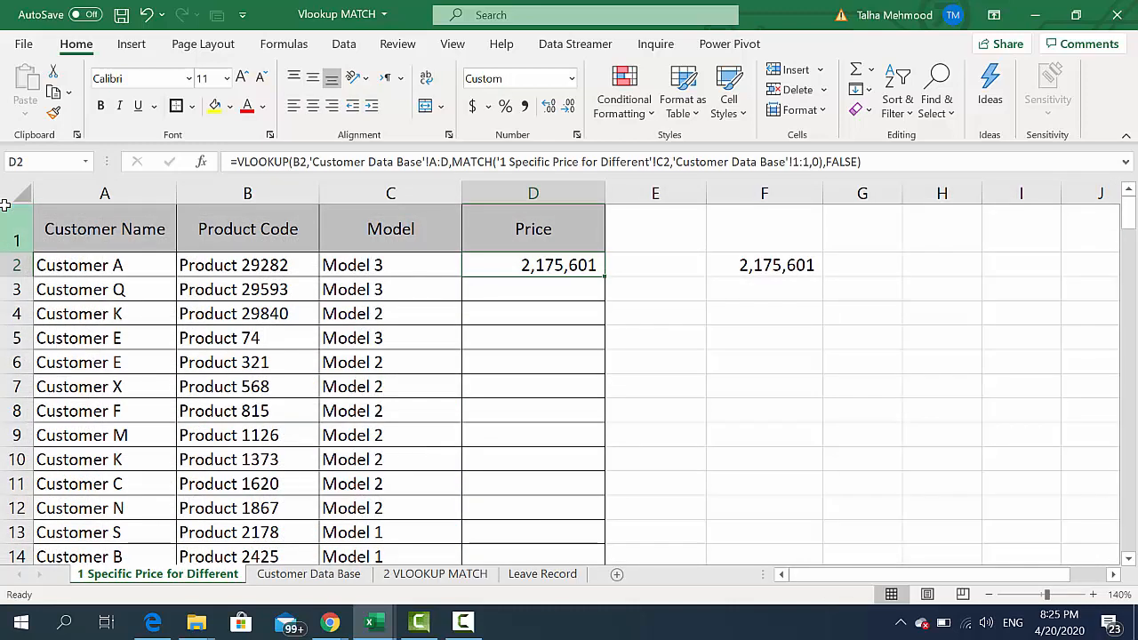
{"action": "key", "text": "F2"}
{"action": "key", "text": "Left"}
{"action": "key", "text": "Left"}
{"action": "key", "text": "Left"}
{"action": "key", "text": "Left"}
{"action": "key", "text": "Left"}
{"action": "key", "text": "Left"}
{"action": "key", "text": "Left"}
{"action": "key", "text": "Left"}
{"action": "key", "text": "Left"}
{"action": "key", "text": "Left"}
{"action": "key", "text": "Left"}
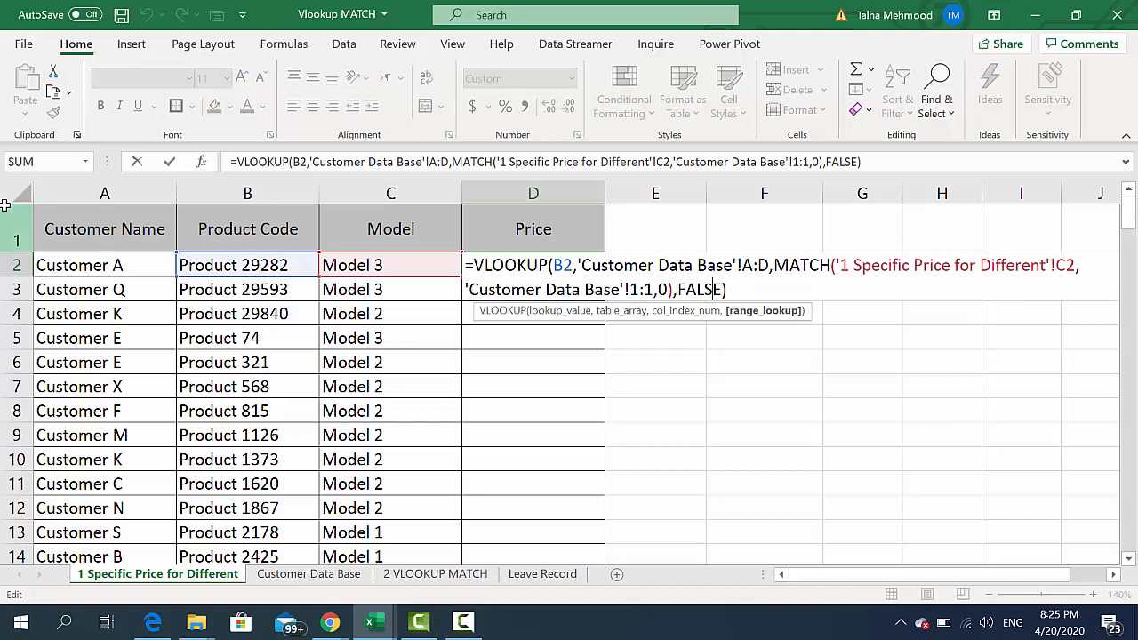
{"action": "key", "text": "Left"}
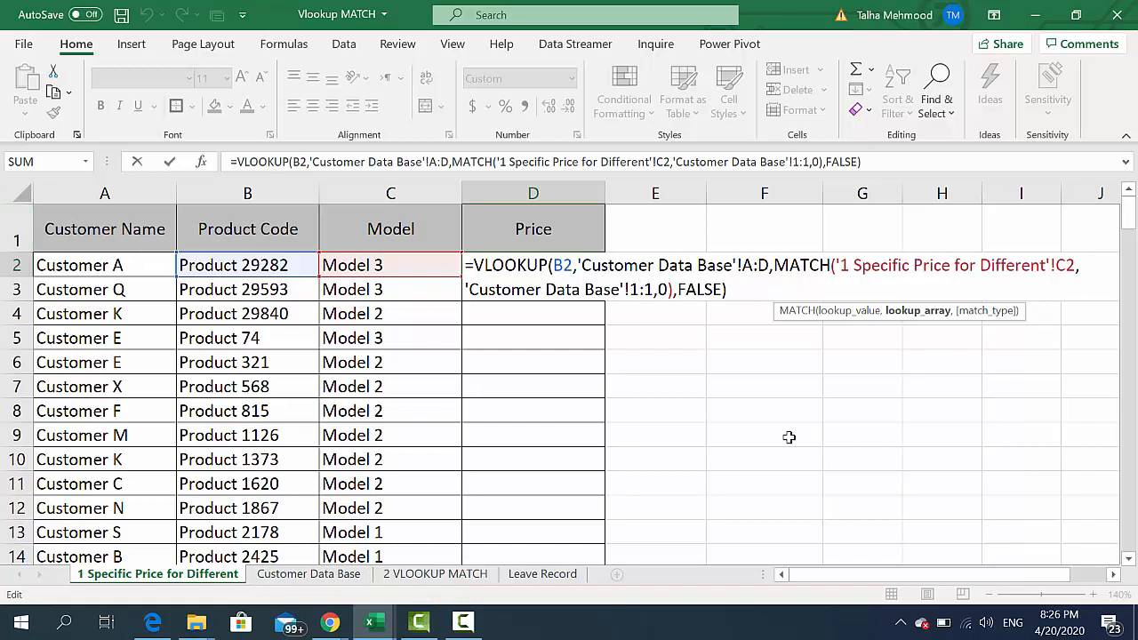
{"action": "key", "text": "F4"}
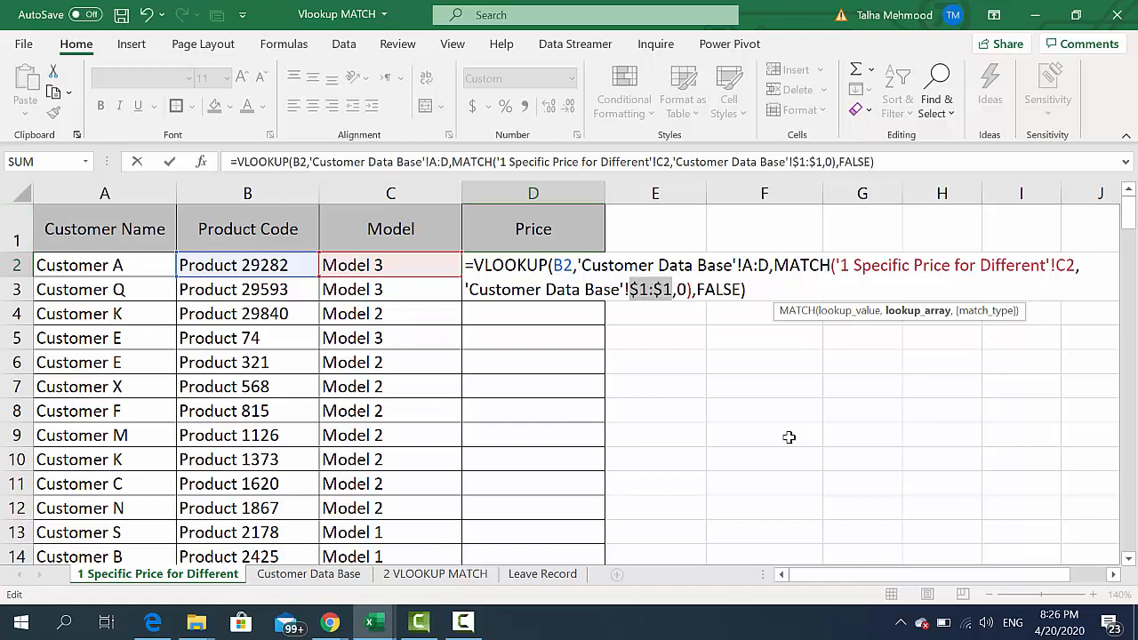
{"action": "key", "text": "Return"}
{"action": "key", "text": "Up"}
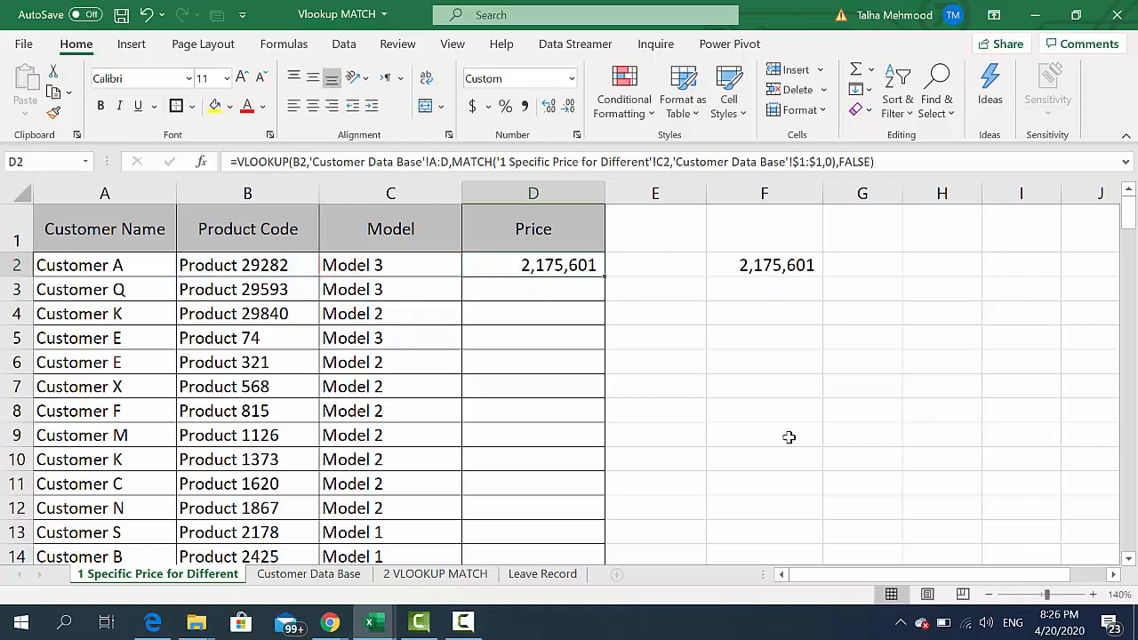
Step: Fill the D2 price formula down the whole Price column of the orders sheet
{"action": "left_click", "coordinate": [274, 578]}
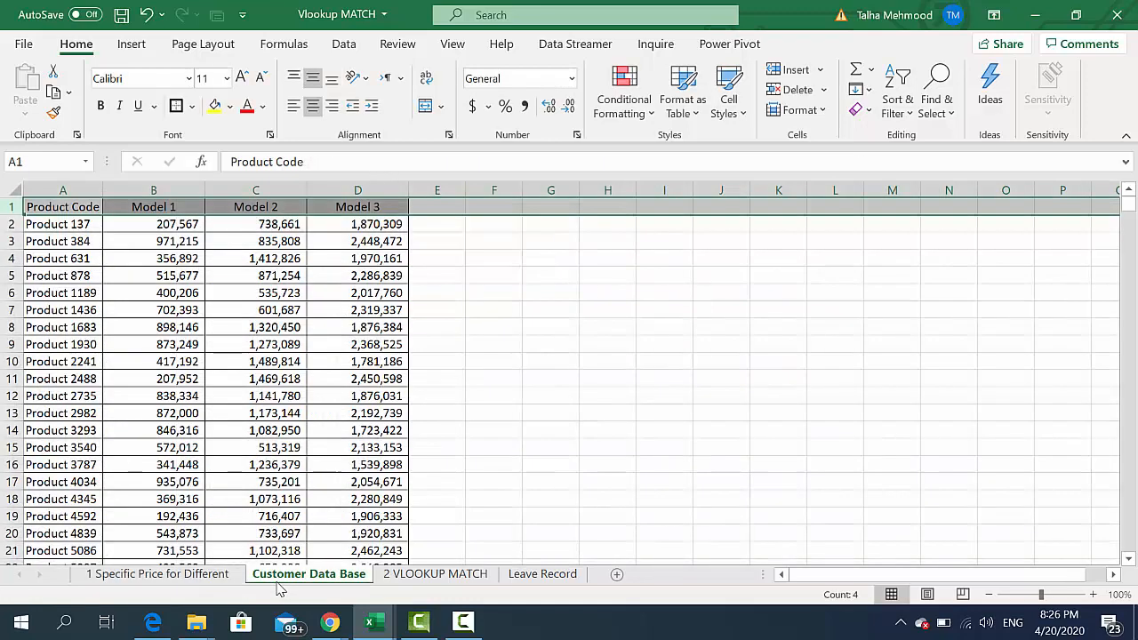
{"action": "left_click", "coordinate": [168, 576]}
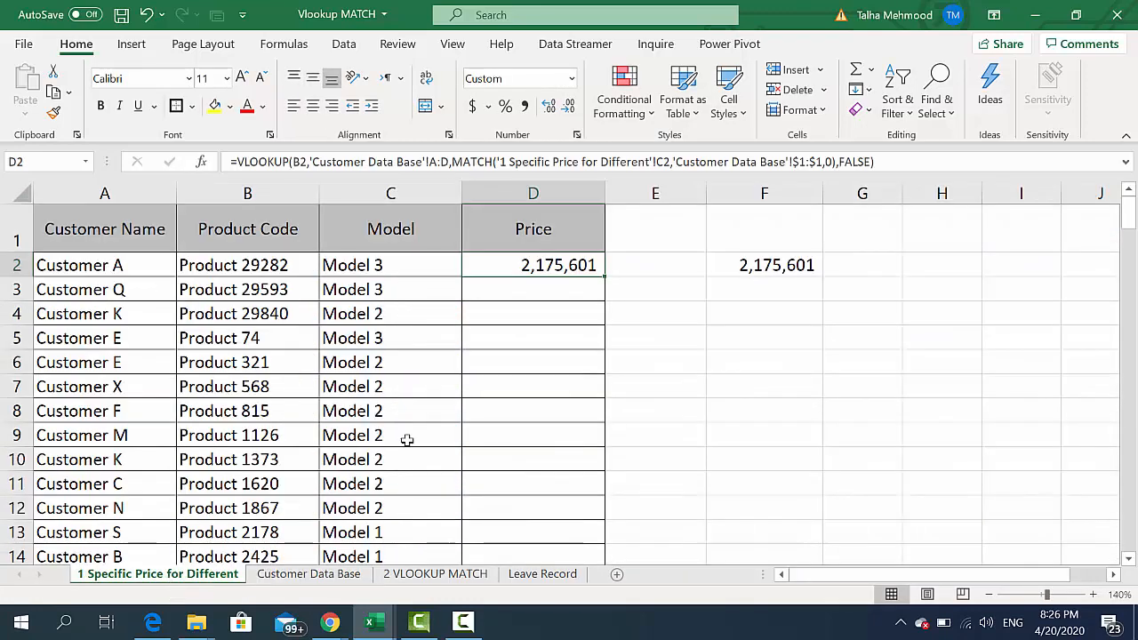
{"action": "double_click", "coordinate": [605, 277]}
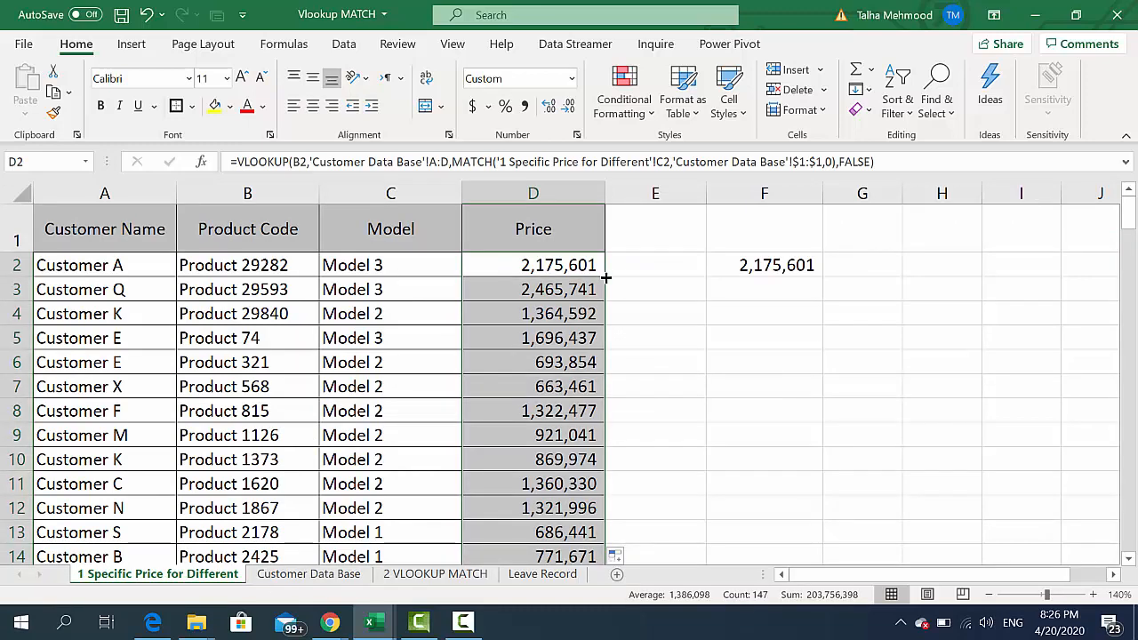
Step: Check the filled Price column down to its last row and return to its header
{"action": "key", "text": "Down"}
{"action": "key", "text": "Down"}
{"action": "key", "text": "Down"}
{"action": "key", "text": "Down"}
{"action": "key", "text": "Down"}
{"action": "key", "text": "Down"}
{"action": "key", "text": "Down"}
{"action": "key", "text": "Down"}
{"action": "key", "text": "Down"}
{"action": "key", "text": "ctrl+Down"}
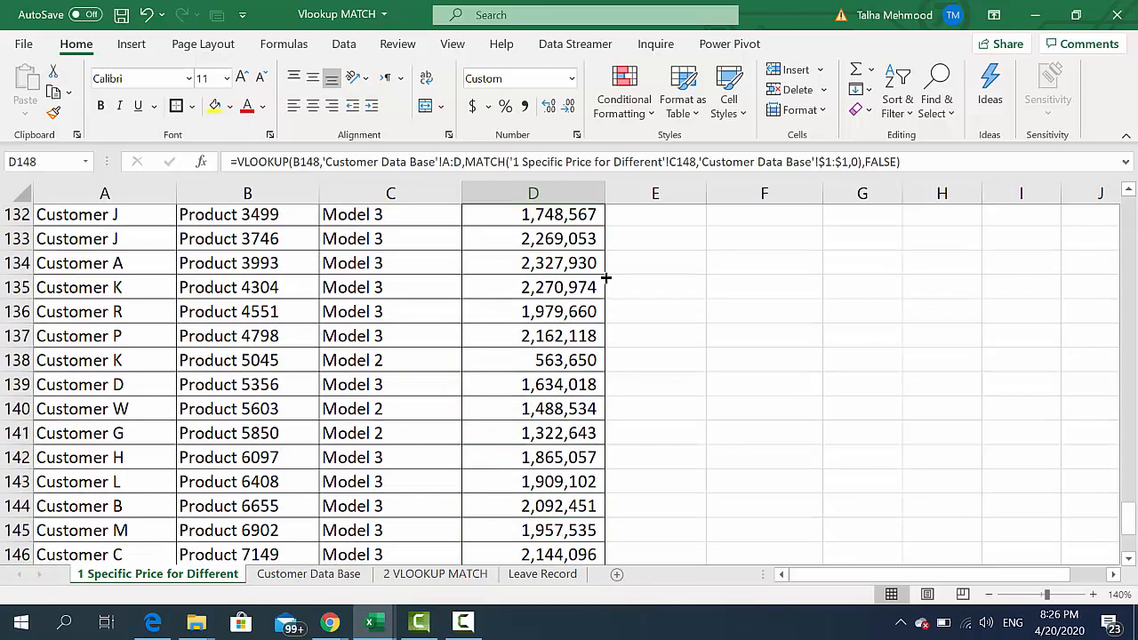
{"action": "key", "text": "Down"}
{"action": "key", "text": "Up"}
{"action": "key", "text": "ctrl+Up"}
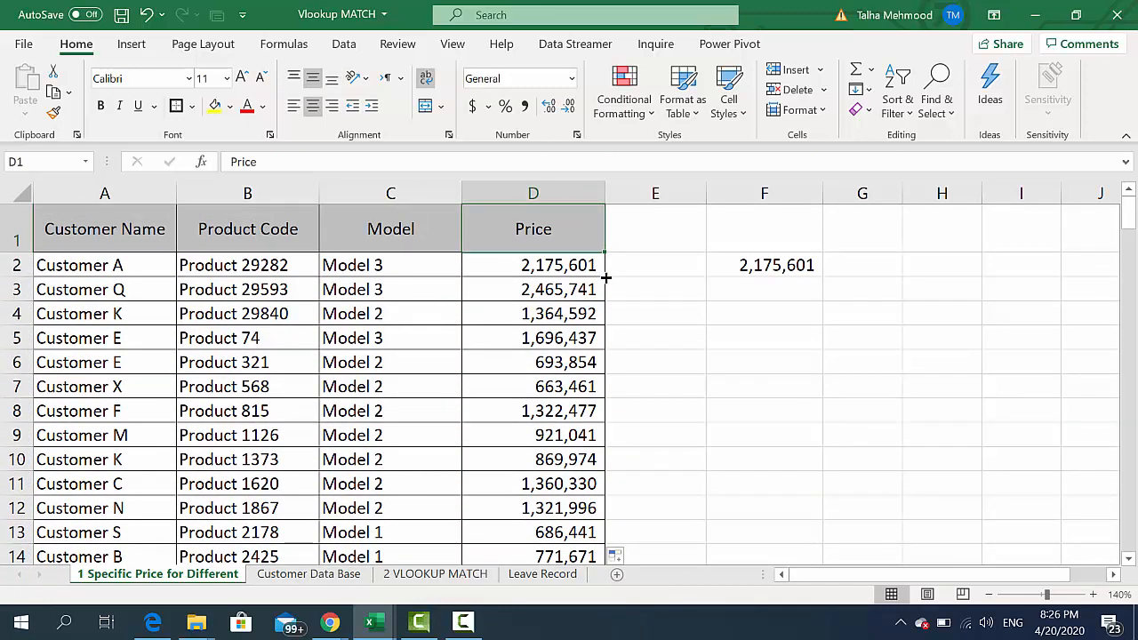
Step: Examine the filled price formulas row by row from D2 down to the first Model 1 order in row 13
{"action": "key", "text": "Down"}
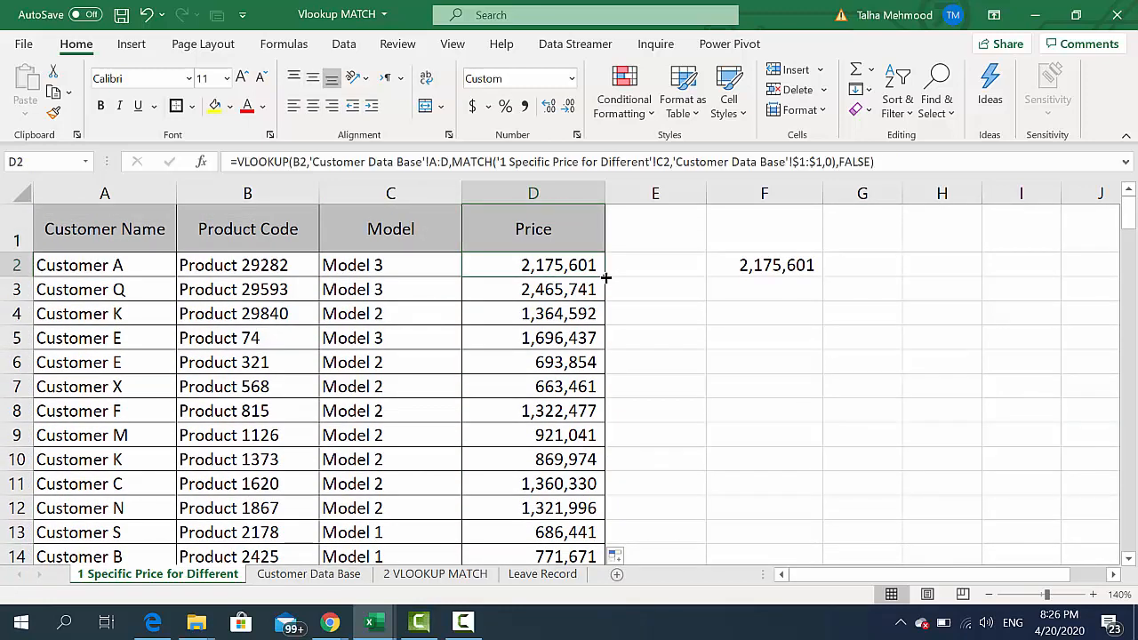
{"action": "key", "text": "Down"}
{"action": "key", "text": "Down"}
{"action": "key", "text": "Down"}
{"action": "key", "text": "Down"}
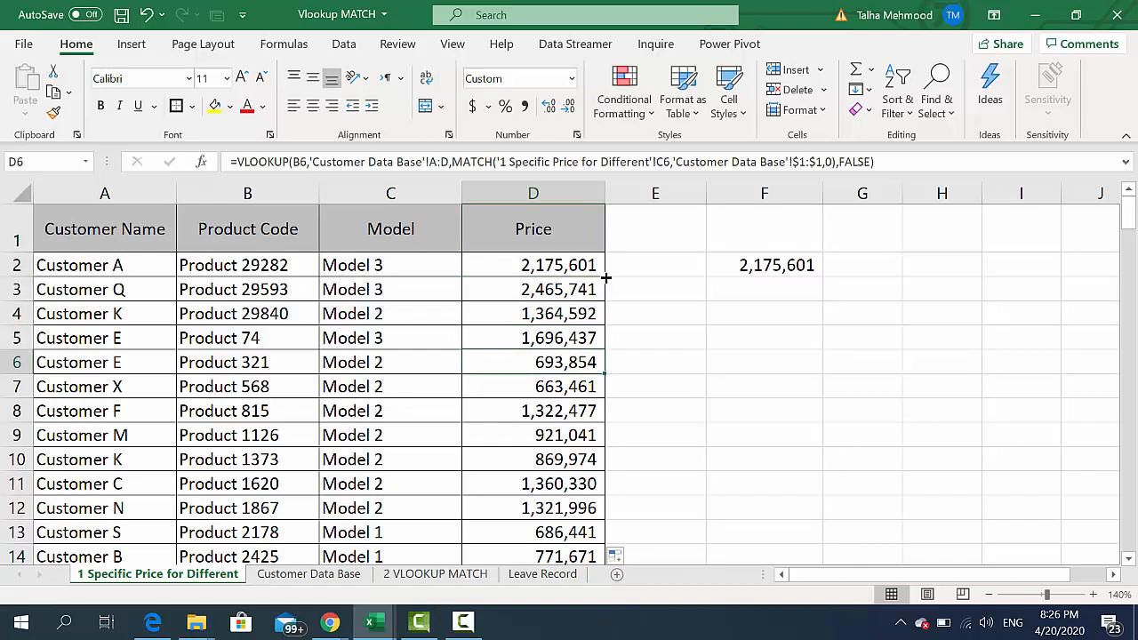
{"action": "key", "text": "Down"}
{"action": "key", "text": "Down"}
{"action": "key", "text": "Down"}
{"action": "key", "text": "Down"}
{"action": "key", "text": "Down"}
{"action": "key", "text": "Down"}
{"action": "key", "text": "Down"}
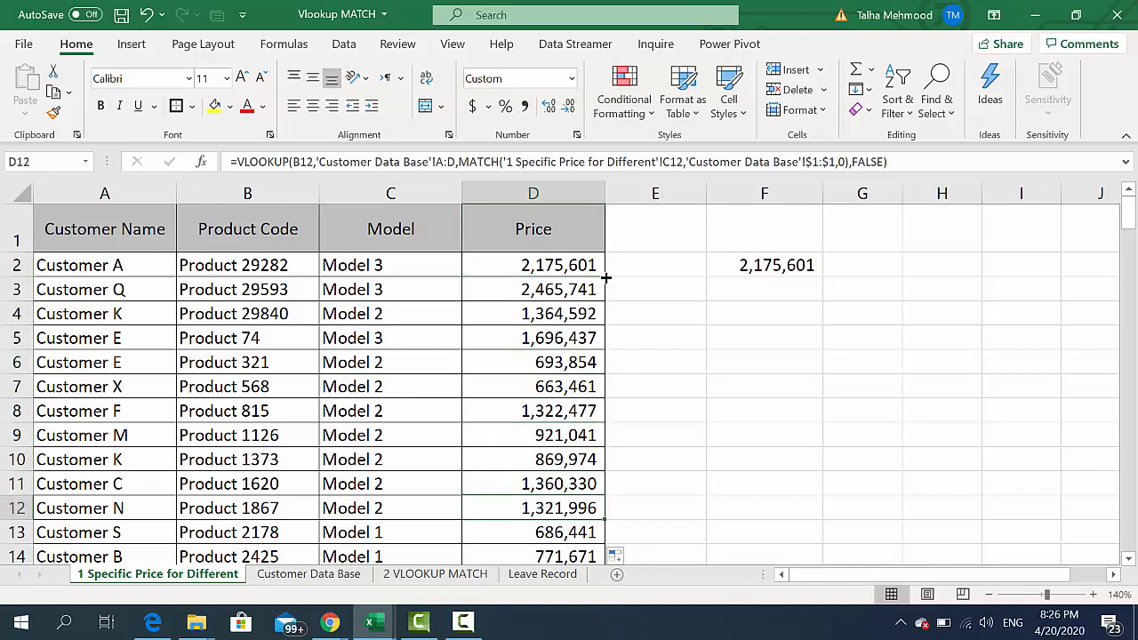
Step: Copy the product code Product 2178 from B13 and find it in column A of the Customer Data Base sheet
{"action": "key", "text": "Left"}
{"action": "key", "text": "Left"}
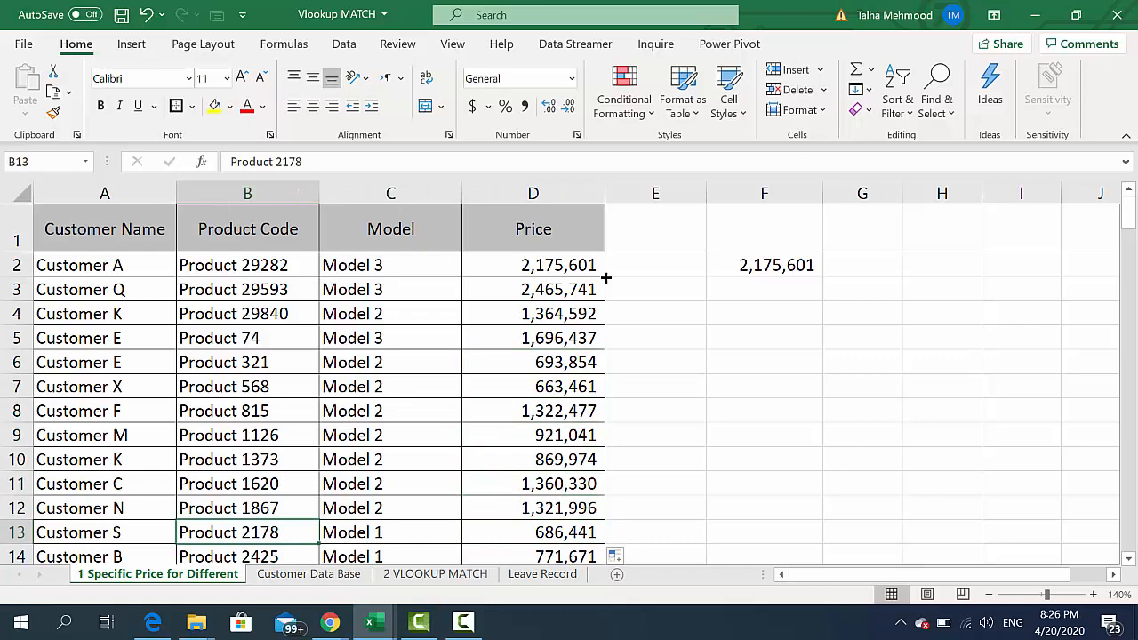
{"action": "key", "text": "ctrl+c"}
{"action": "key", "text": "Right"}
{"action": "key", "text": "Left"}
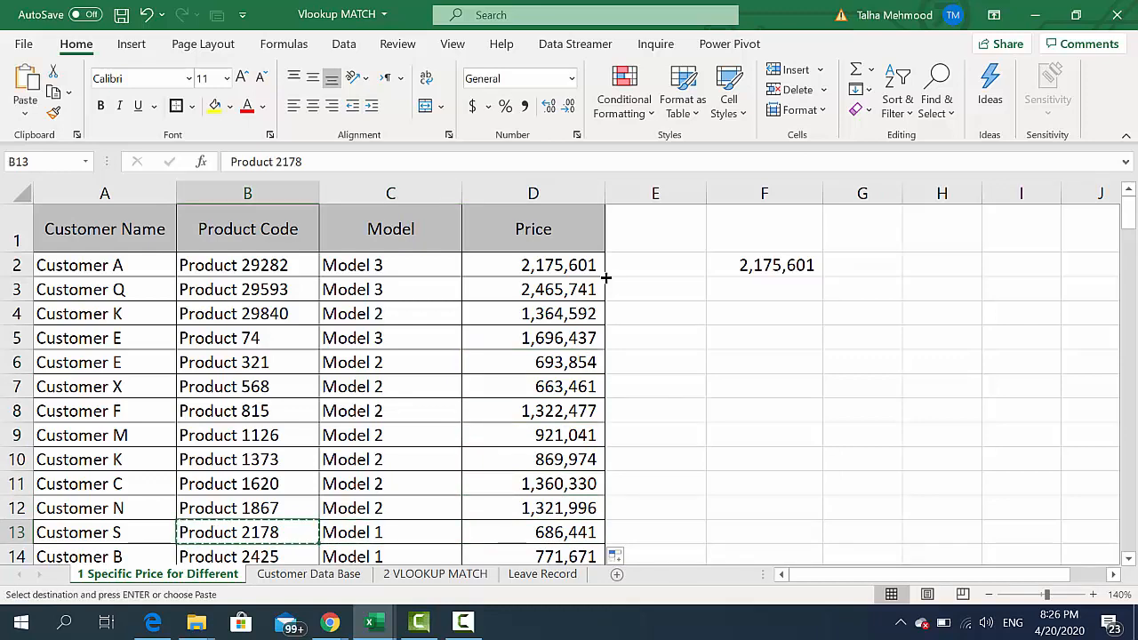
{"action": "key", "text": "Right"}
{"action": "key", "text": "Right"}
{"action": "key", "text": "ctrl+Page_Down"}
{"action": "key", "text": "ctrl+space"}
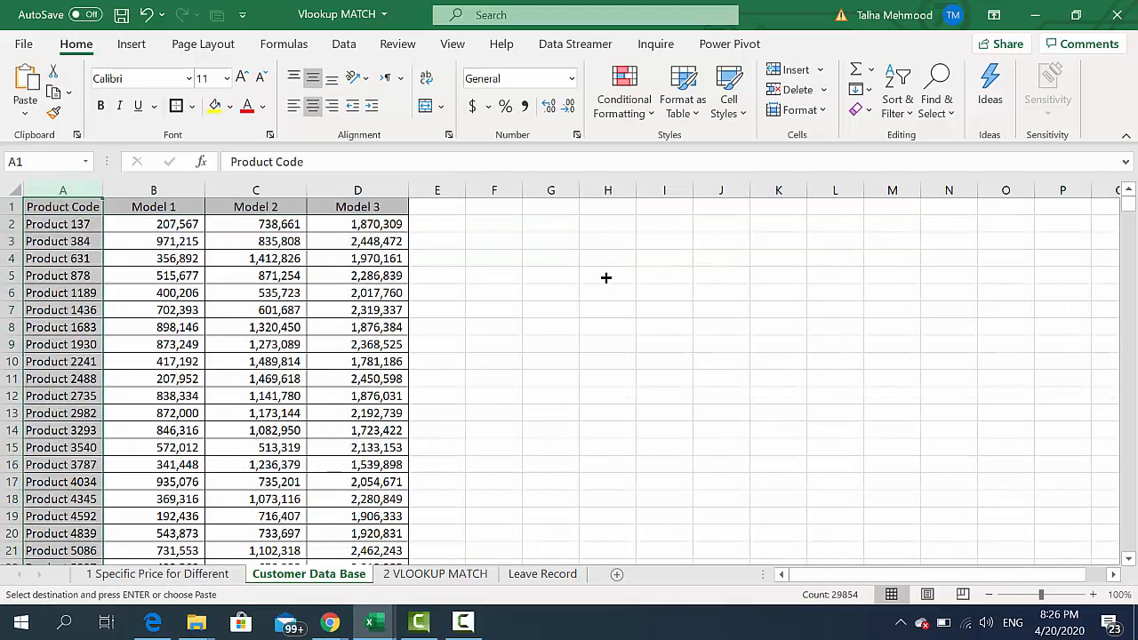
{"action": "key", "text": "ctrl+f"}
{"action": "key", "text": "ctrl+v"}
{"action": "key", "text": "Return"}
{"action": "key", "text": "Escape"}
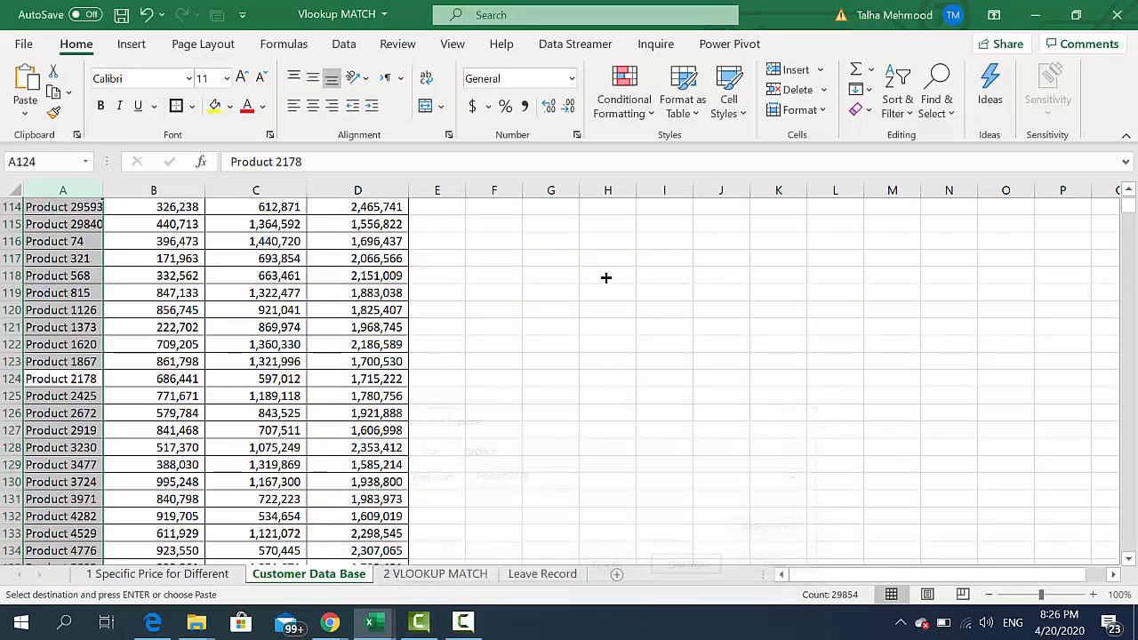
Step: Copy the Model 1 price of Product 2178 and paste it as a value into F13 of the orders sheet
{"action": "key", "text": "Right"}
{"action": "key", "text": "ctrl+c"}
{"action": "key", "text": "ctrl+Page_Up"}
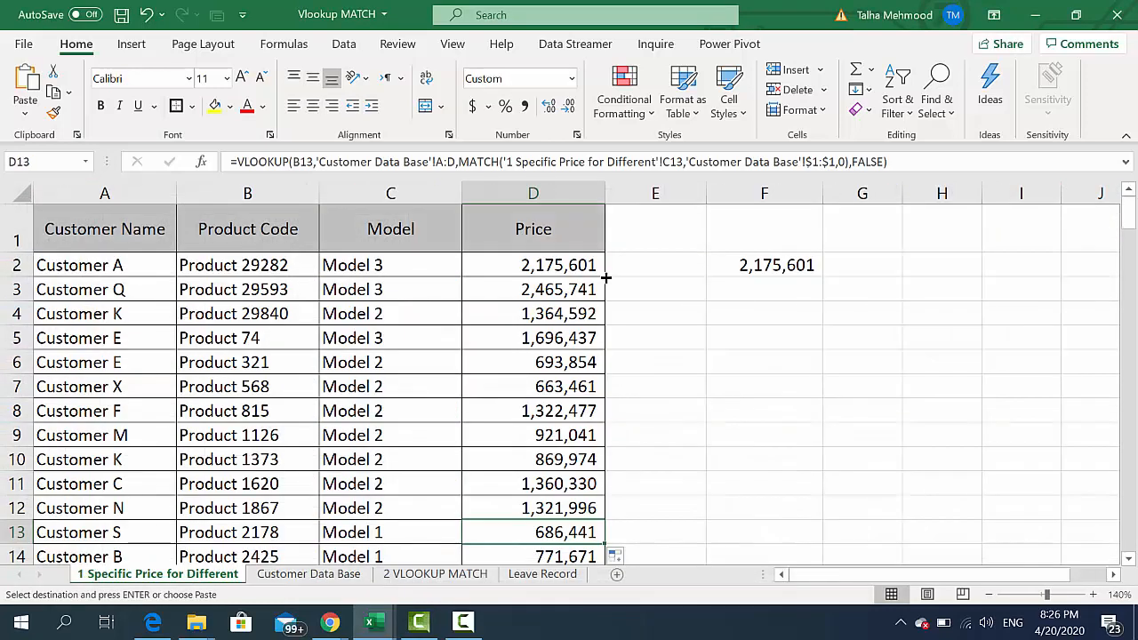
{"action": "key", "text": "Right"}
{"action": "key", "text": "Right"}
{"action": "key", "text": "ctrl+alt+v"}
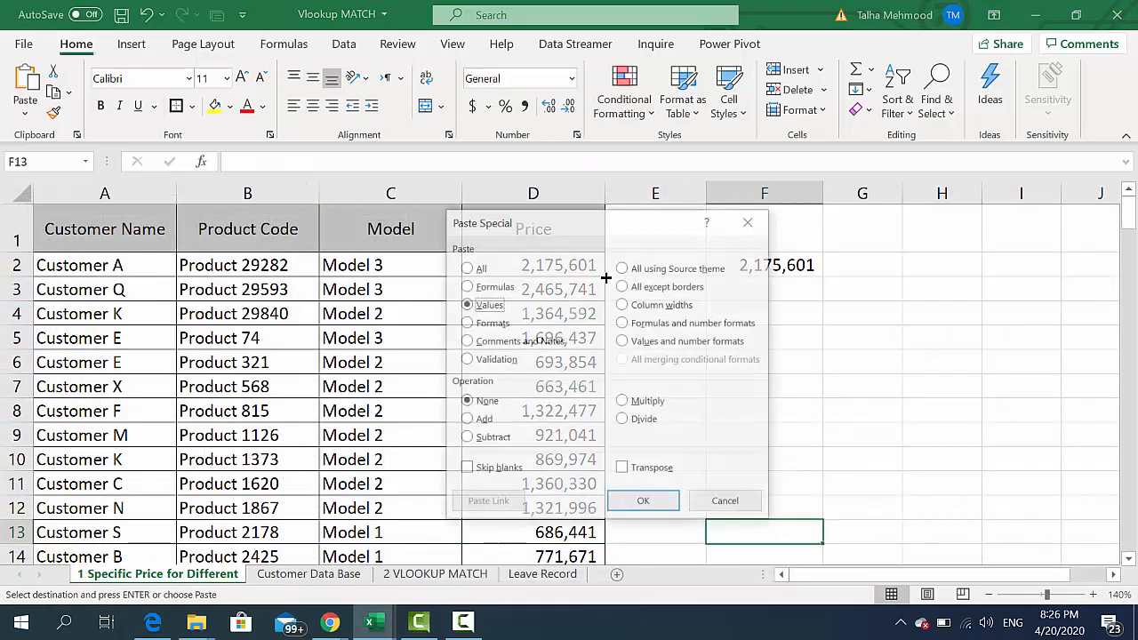
{"action": "key", "text": "v"}
{"action": "key", "text": "Return"}
Step: Format the pasted price in F13 with the comma style and no decimal places
{"action": "key", "text": "alt+h"}
{"action": "key", "text": "k"}
{"action": "key", "text": "alt+h"}
{"action": "key", "text": "9"}
{"action": "key", "text": "alt+h"}
{"action": "key", "text": "9"}
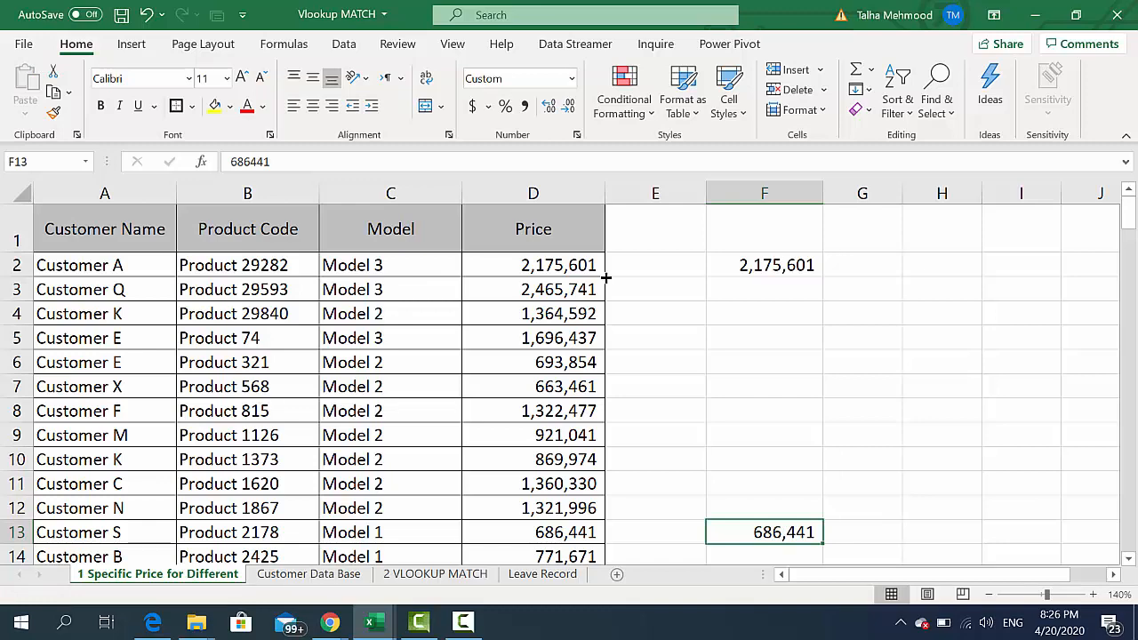
Step: Examine the Leave Record data alongside the Employee Name, Leave Type and total leaves layout on the 2 VLOOKUP MATCH sheet
{"action": "key", "text": "ctrl+Page_Down"}
{"action": "key", "text": "ctrl+Page_Down"}
{"action": "key", "text": "ctrl+Page_Down"}
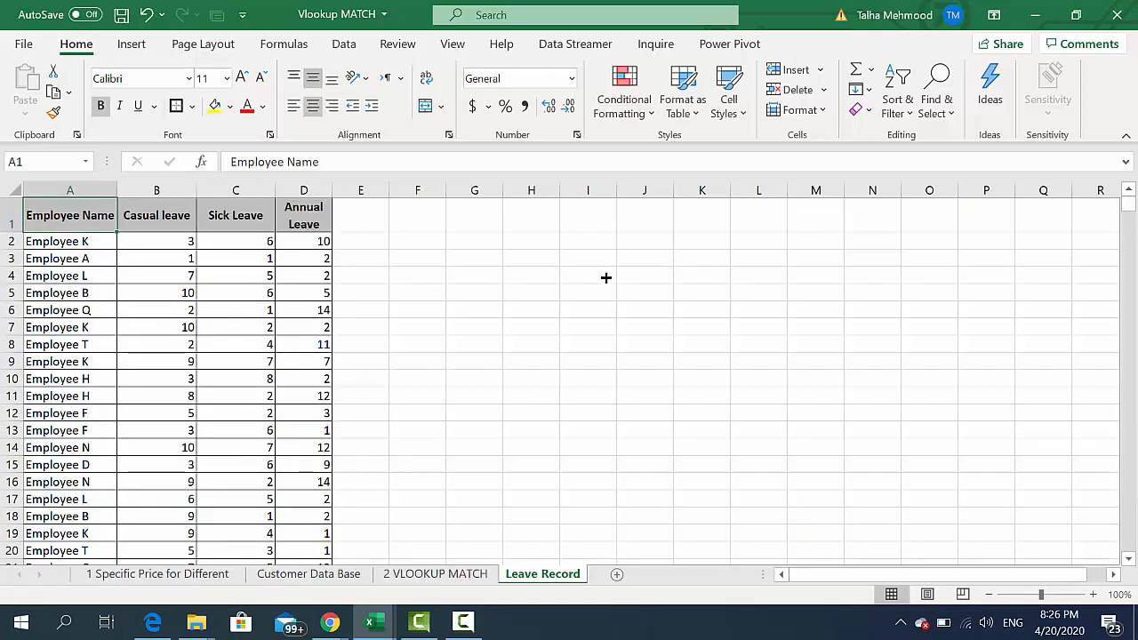
{"action": "key", "text": "ctrl+Page_Up"}
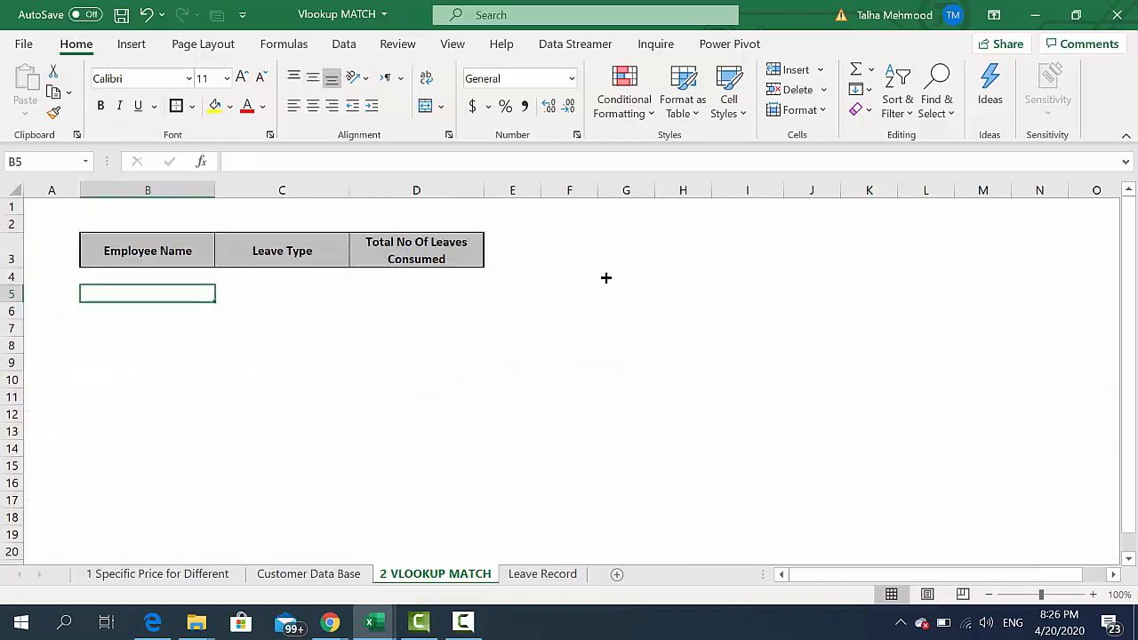
{"action": "key", "text": "ctrl+Page_Down"}
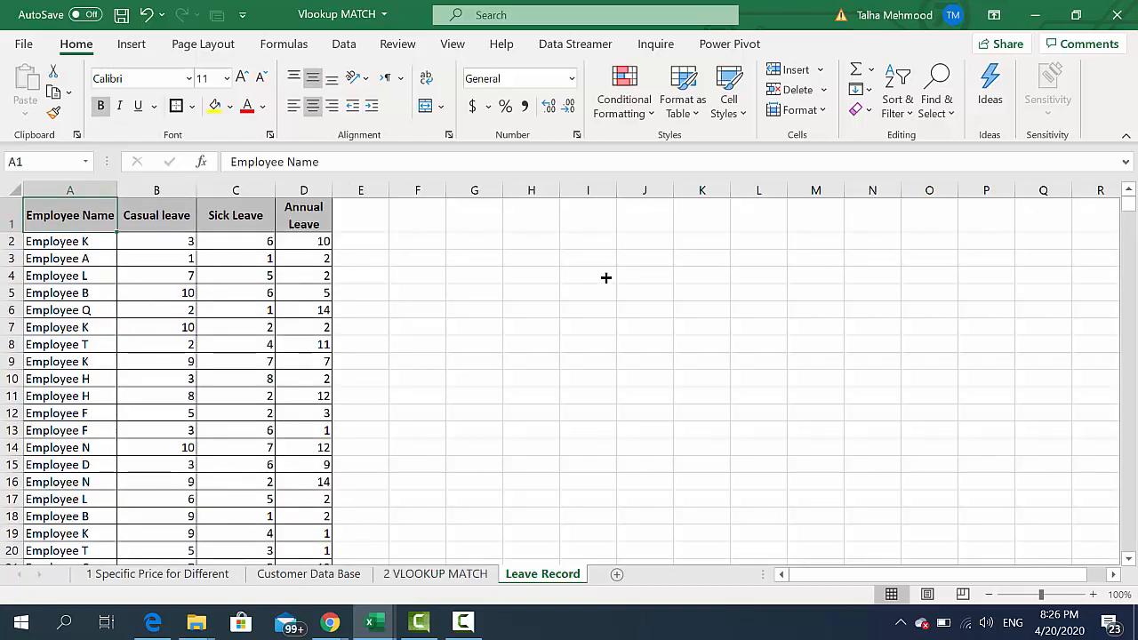
{"action": "key", "text": "ctrl+Page_Up"}
{"action": "key", "text": "Up"}
{"action": "key", "text": "ctrl+Page_Down"}
{"action": "key", "text": "ctrl+Page_Up"}
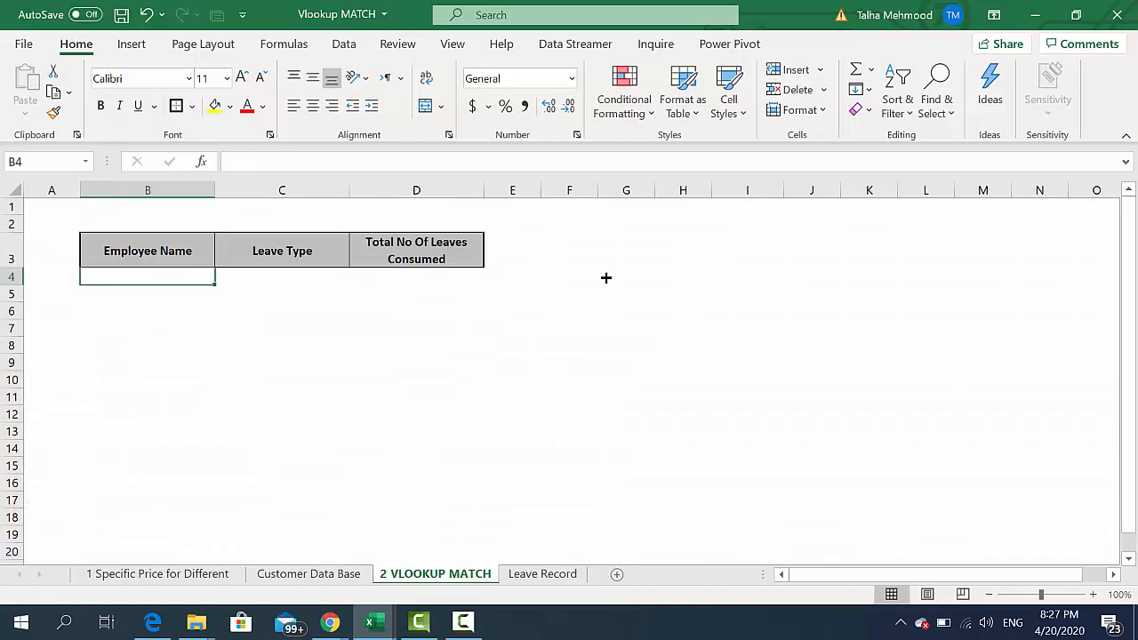
{"action": "key", "text": "Down"}
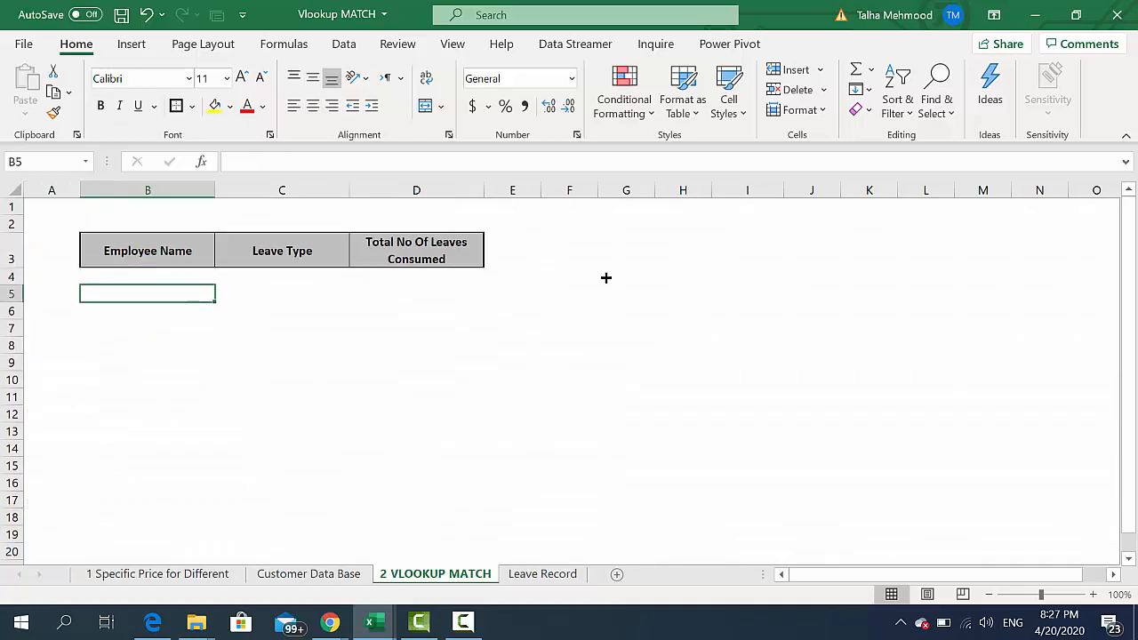
{"action": "key", "text": "Right"}
{"action": "key", "text": "Right"}
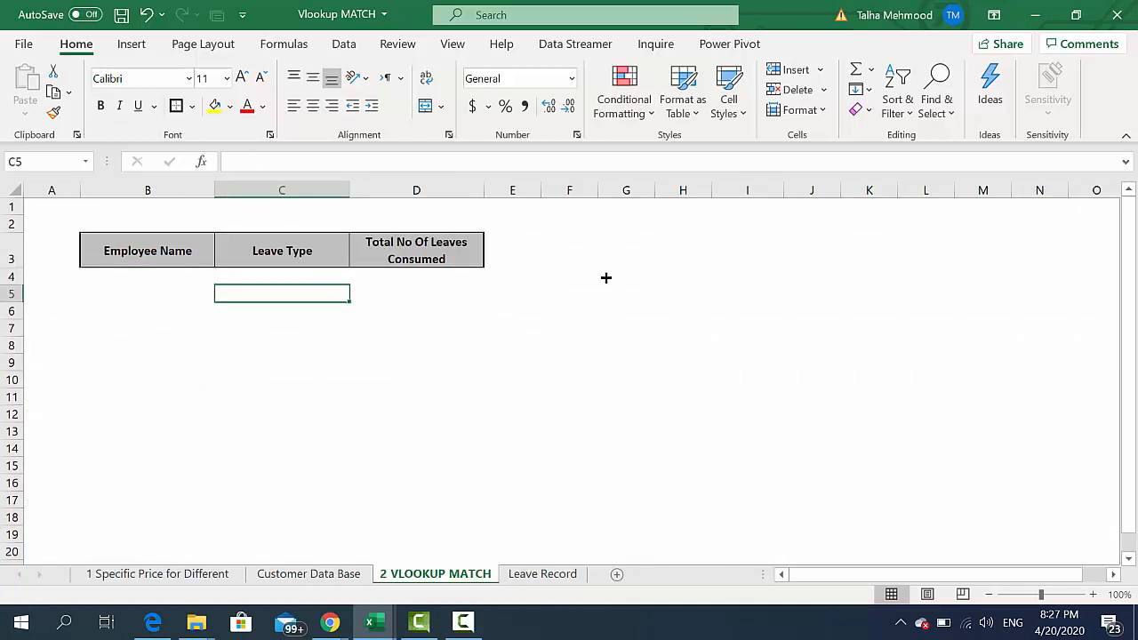
{"action": "key", "text": "Left"}
{"action": "key", "text": "Left"}
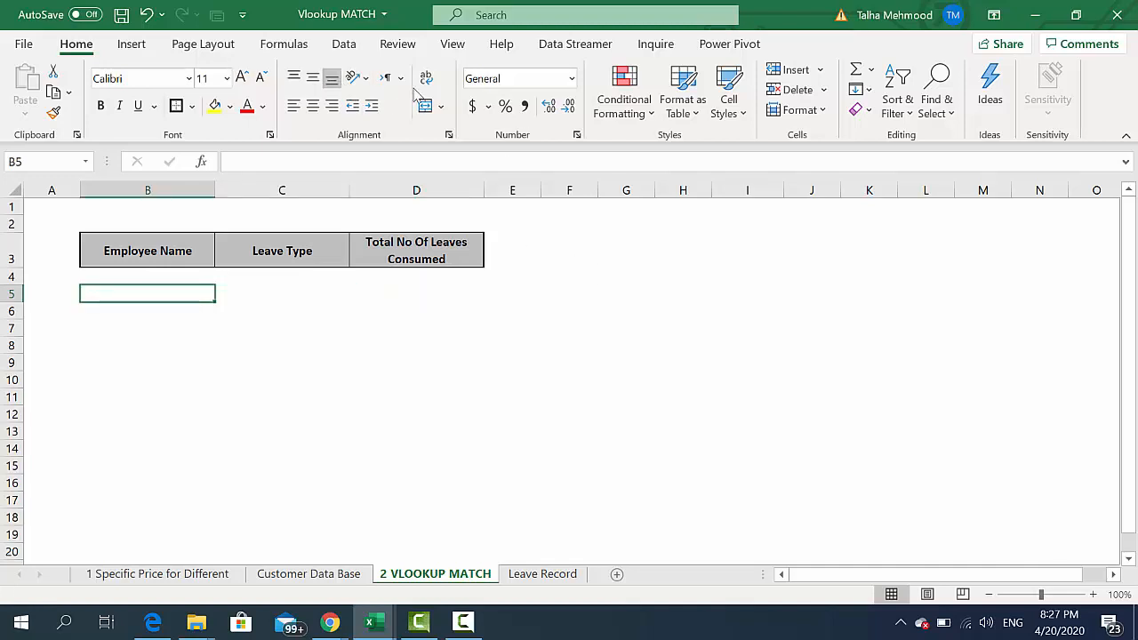
Step: Add a list data validation to B5 under Employee Name, using 'Leave Record'!$A$2:$A$1123 as its source
{"action": "left_click", "coordinate": [353, 51]}
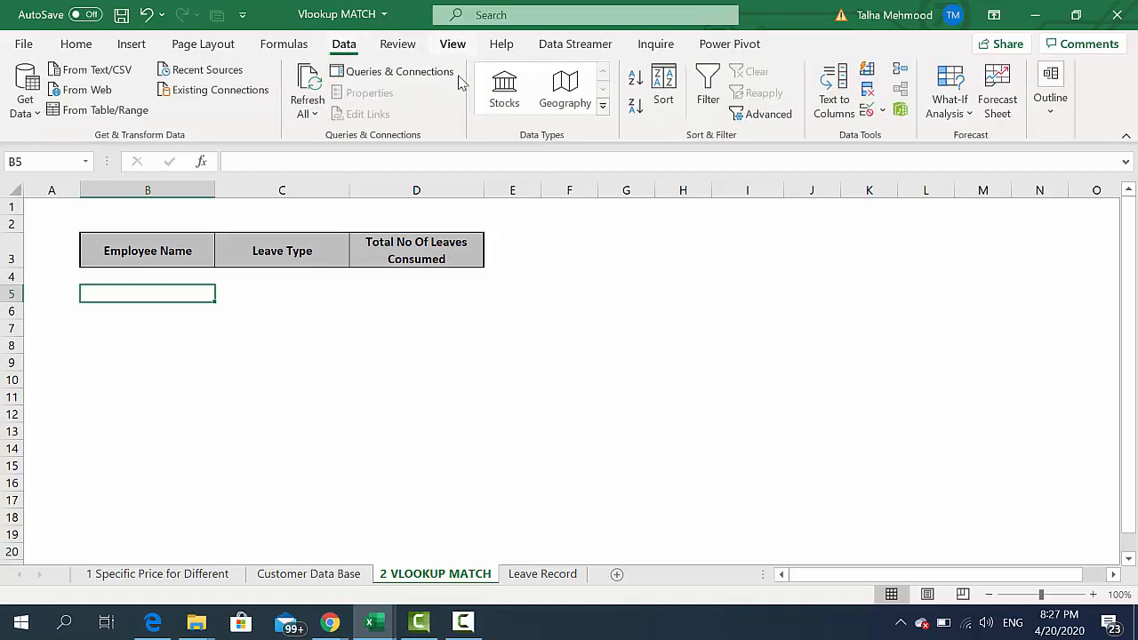
{"action": "left_click", "coordinate": [882, 112]}
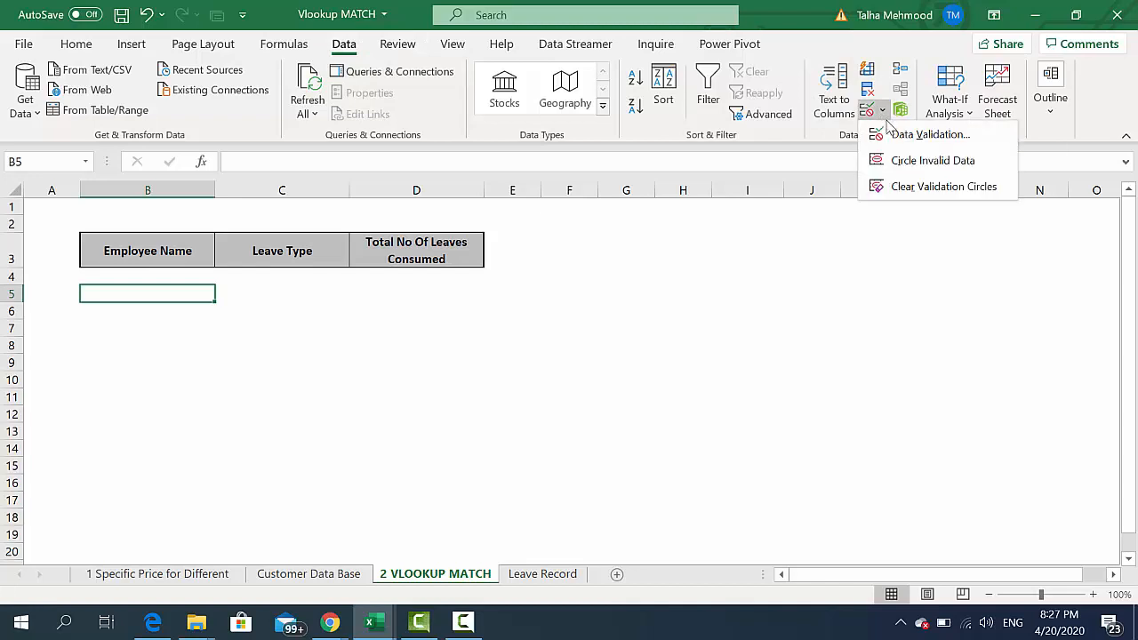
{"action": "left_click", "coordinate": [907, 135]}
{"action": "left_click", "coordinate": [555, 321]}
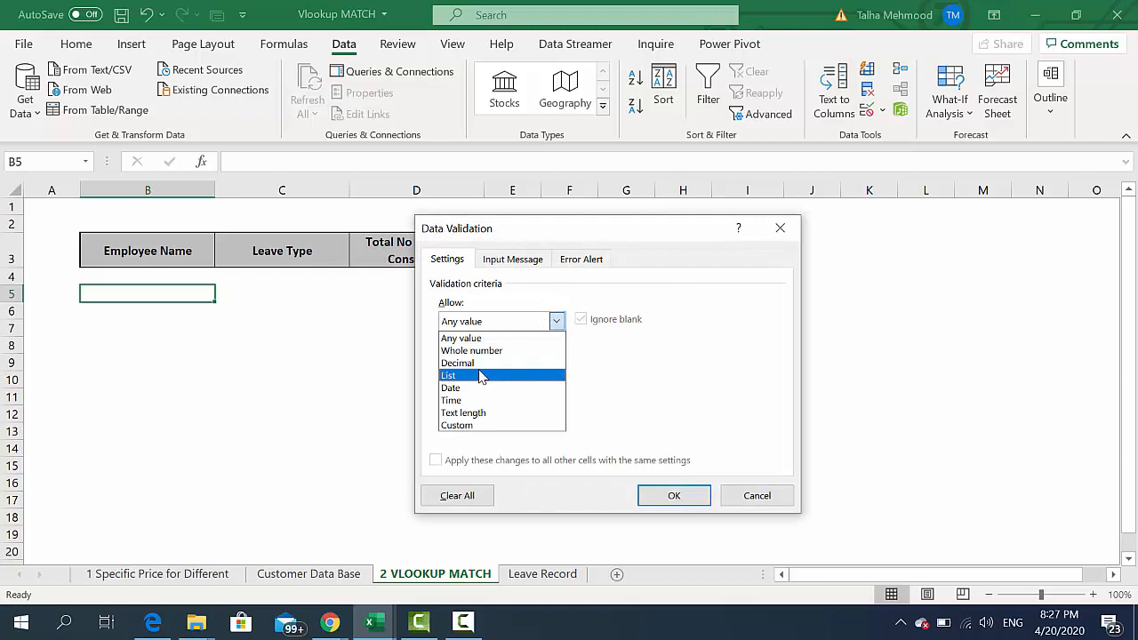
{"action": "left_click", "coordinate": [480, 375]}
{"action": "left_click", "coordinate": [678, 401]}
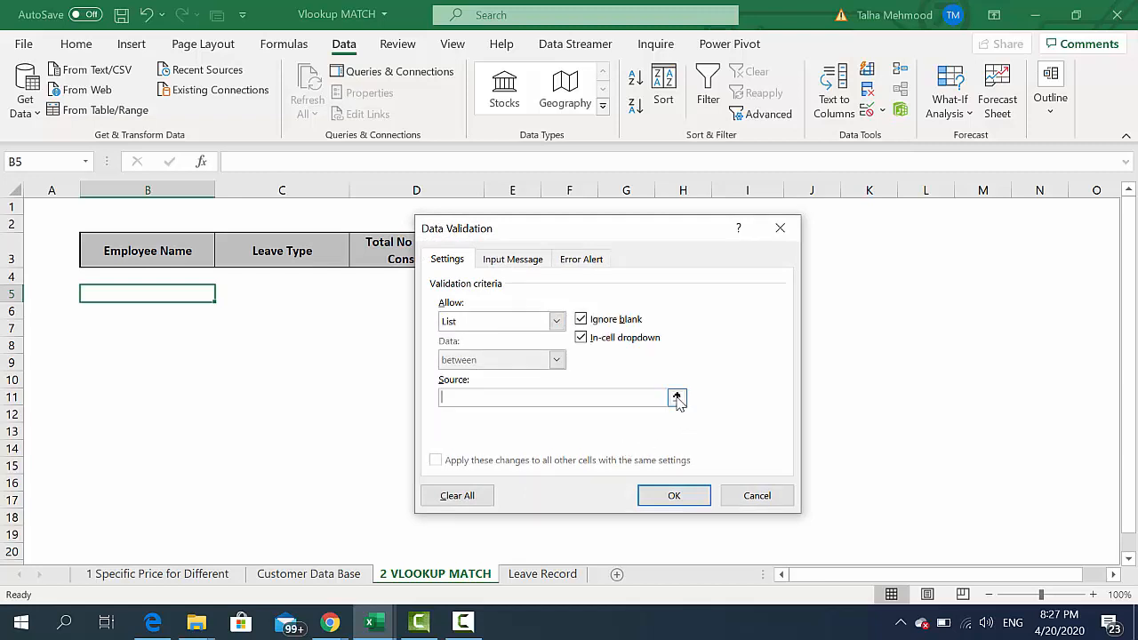
{"action": "left_click", "coordinate": [541, 576]}
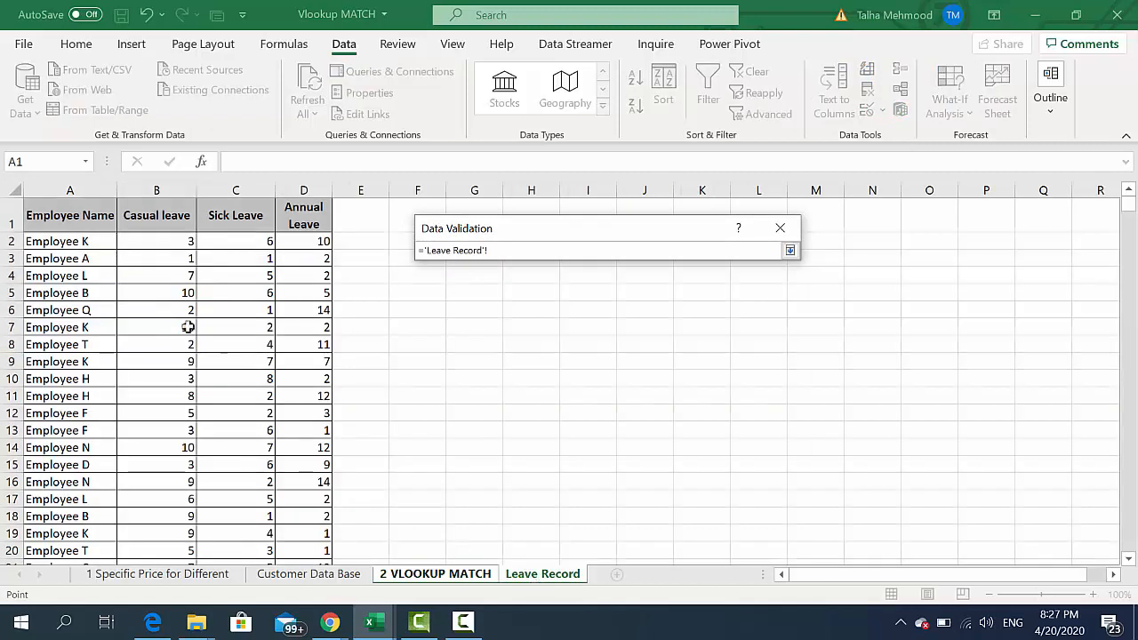
{"action": "left_click", "coordinate": [89, 241]}
{"action": "key", "text": "ctrl+shift+Down"}
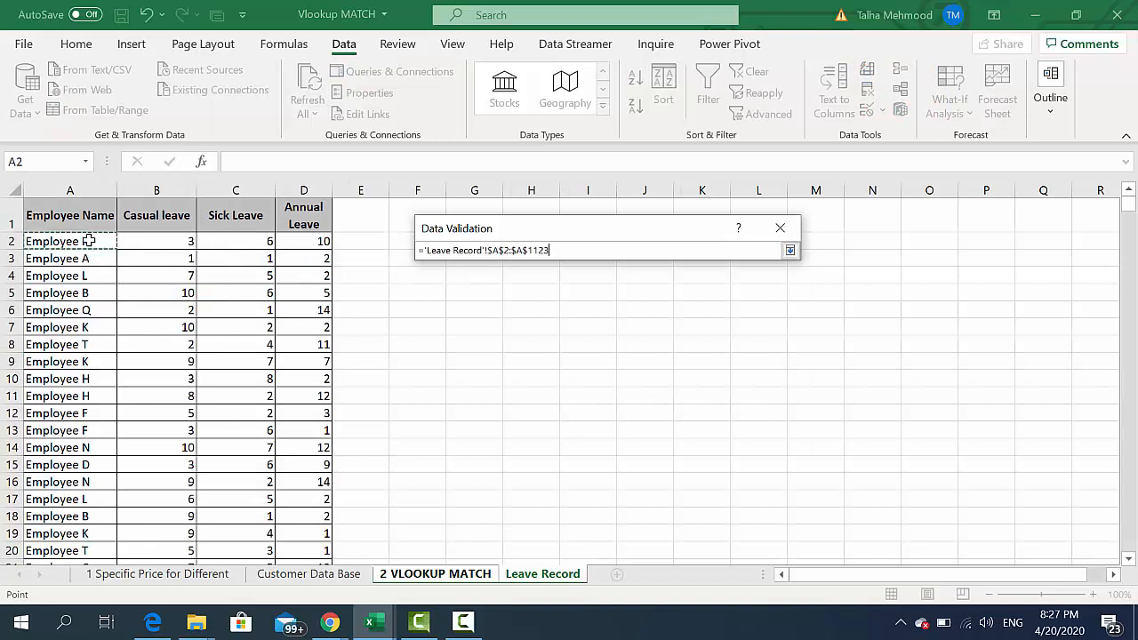
{"action": "left_click", "coordinate": [790, 249]}
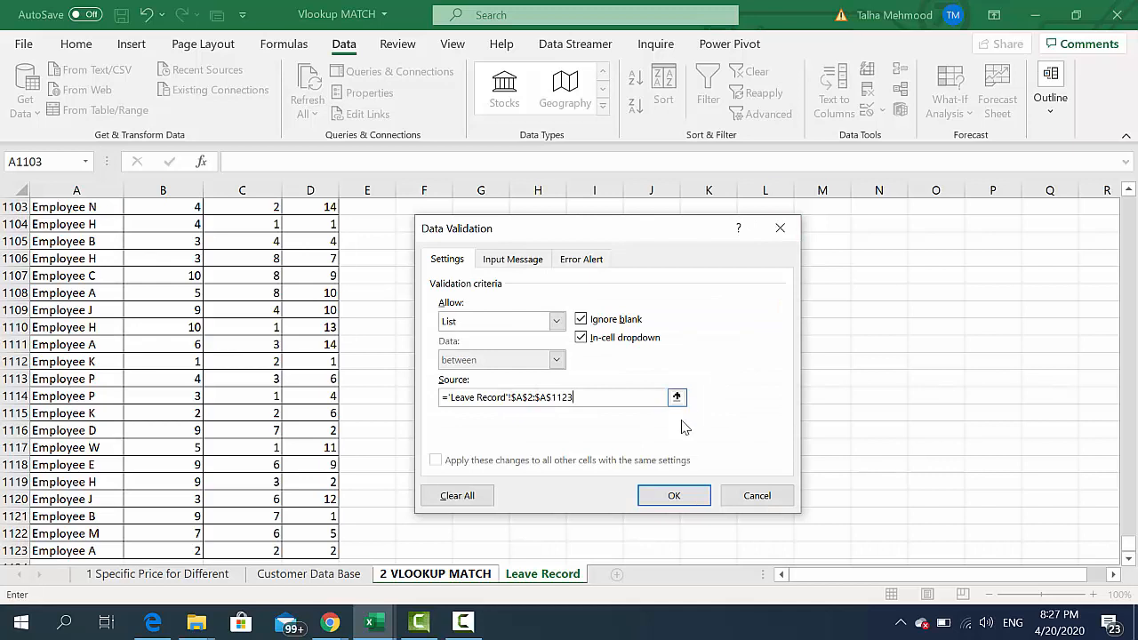
{"action": "left_click", "coordinate": [674, 495]}
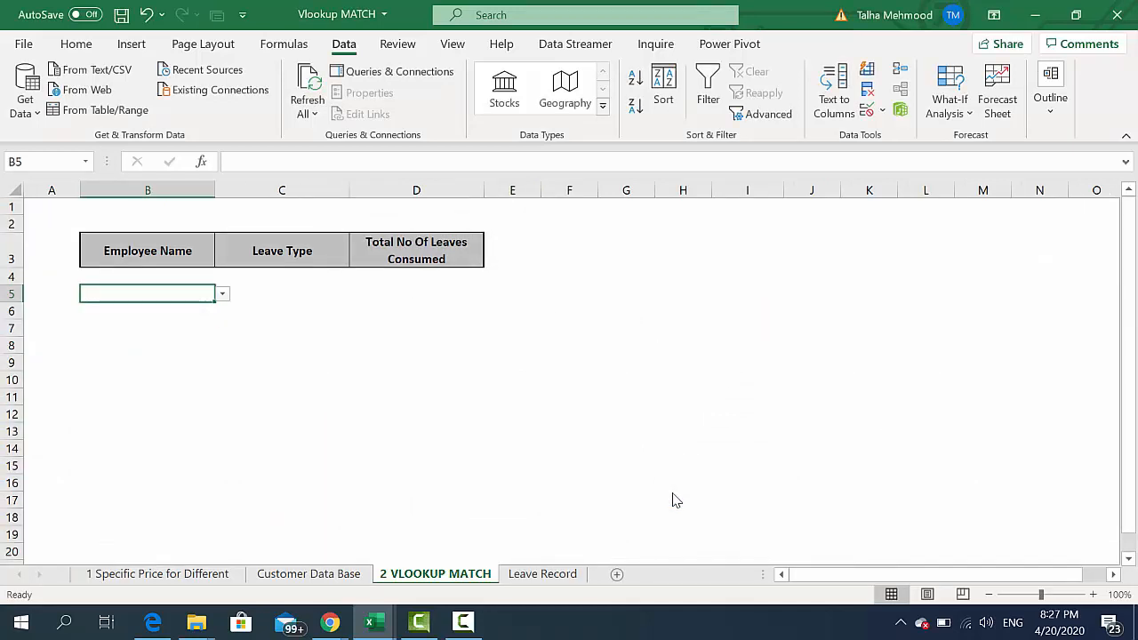
Step: Examine the choices offered by the Employee Name dropdown in B5 without picking one
{"action": "key", "text": "alt+Down"}
{"action": "key", "text": "Down"}
{"action": "key", "text": "Down"}
{"action": "key", "text": "Escape"}
{"action": "key", "text": "alt+Down"}
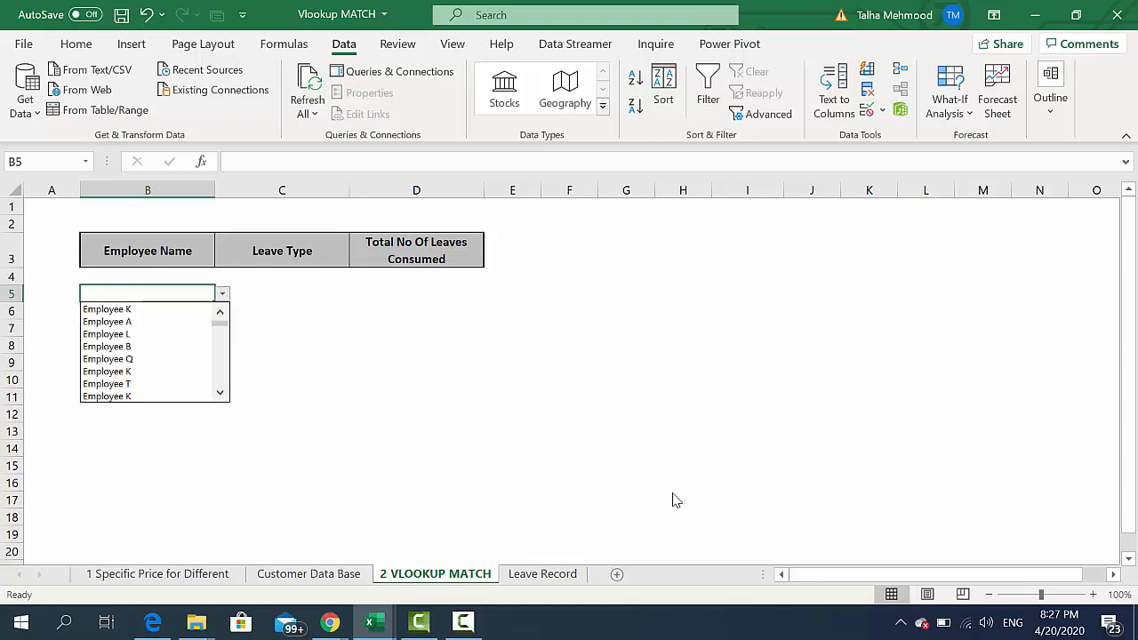
{"action": "key", "text": "Down"}
{"action": "key", "text": "Down"}
{"action": "key", "text": "Down"}
{"action": "key", "text": "Down"}
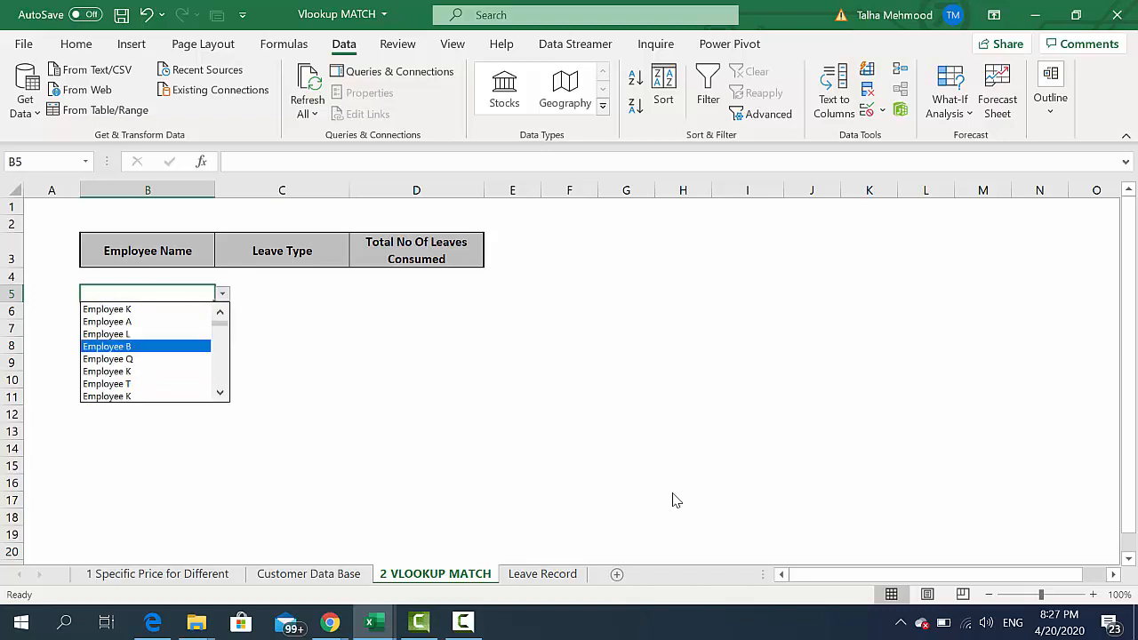
{"action": "key", "text": "Escape"}
Step: Add a list data validation to C5 under Leave Type, using the leave headers 'Leave Record'!$B$1:$D$1 as its source
{"action": "key", "text": "Right"}
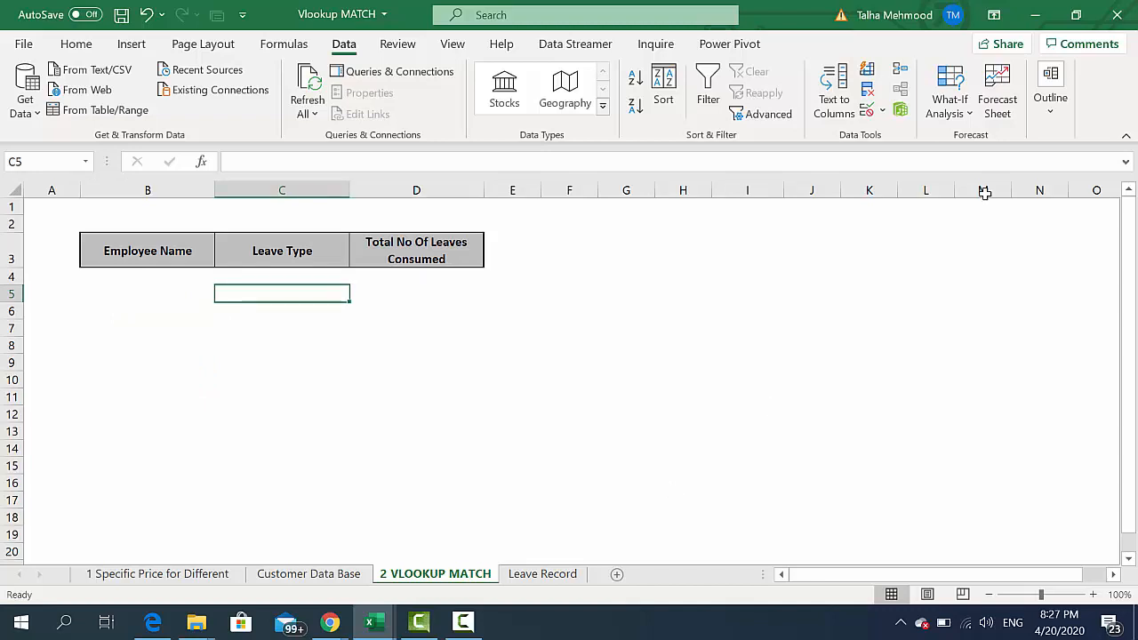
{"action": "left_click", "coordinate": [883, 111]}
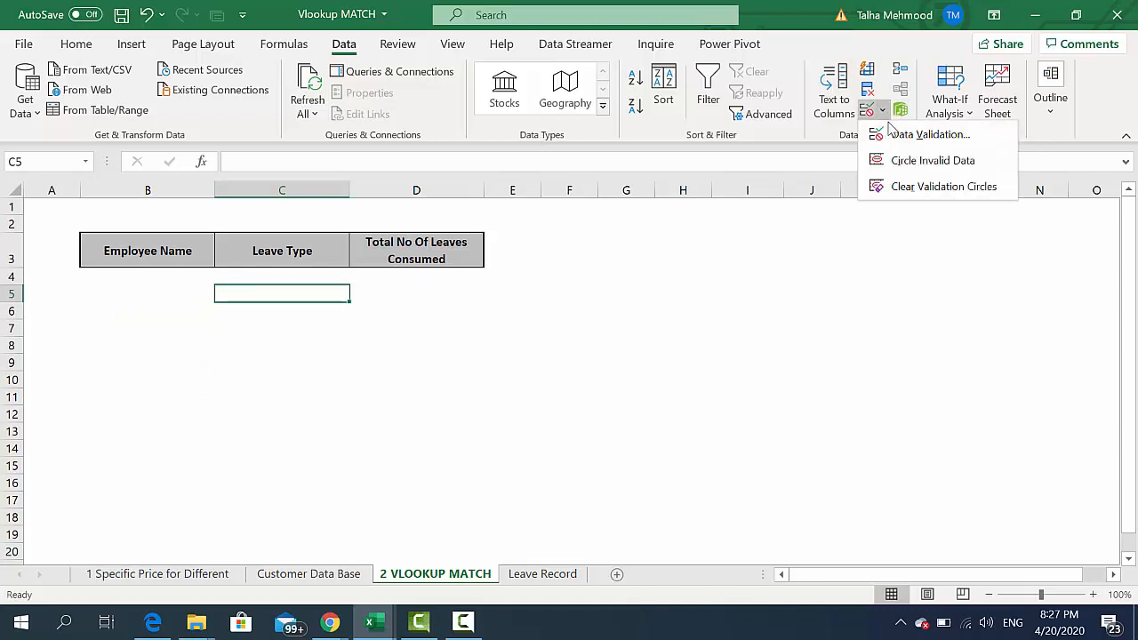
{"action": "left_click", "coordinate": [907, 134]}
{"action": "left_click", "coordinate": [552, 324]}
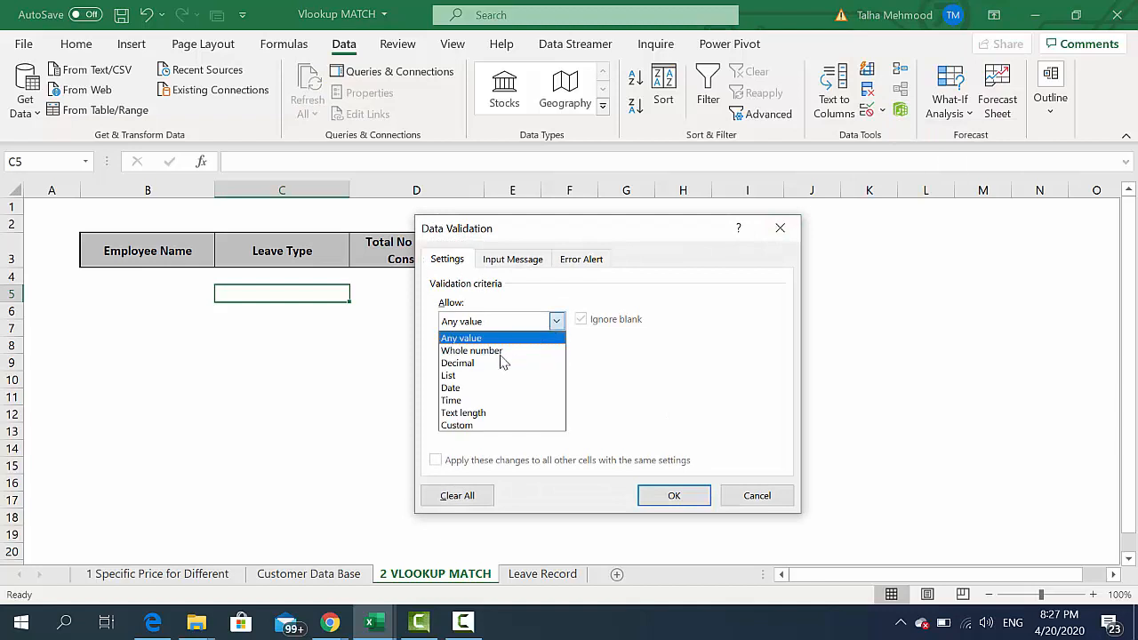
{"action": "left_click", "coordinate": [473, 378]}
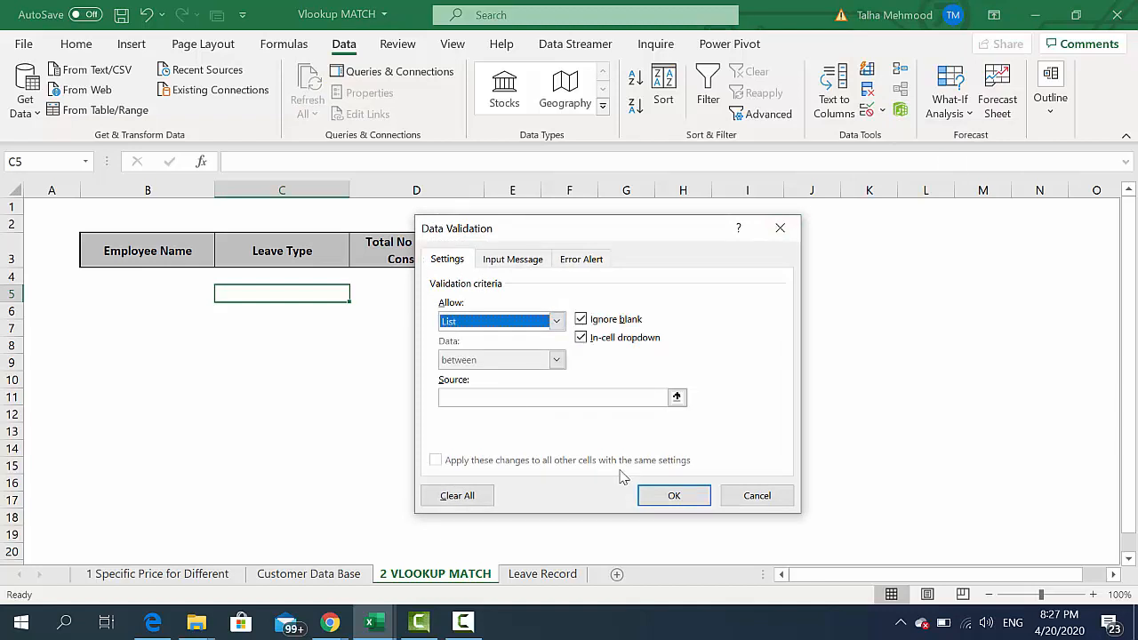
{"action": "left_click", "coordinate": [677, 397]}
{"action": "left_click", "coordinate": [542, 574]}
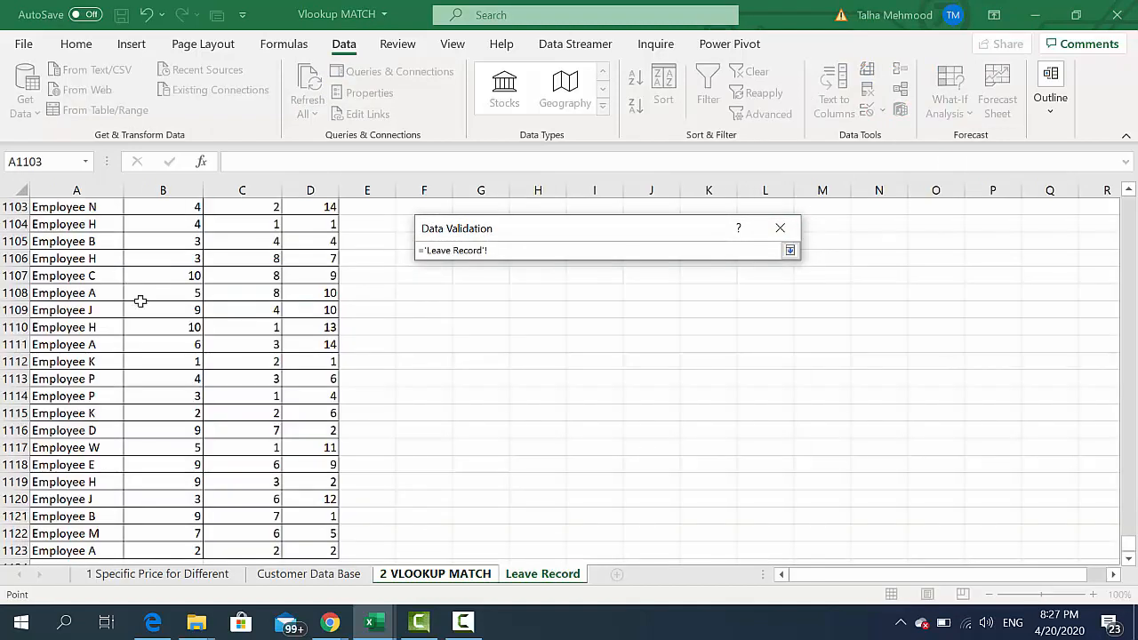
{"action": "left_click", "coordinate": [96, 293]}
{"action": "key", "text": "ctrl+Up"}
{"action": "key", "text": "Right"}
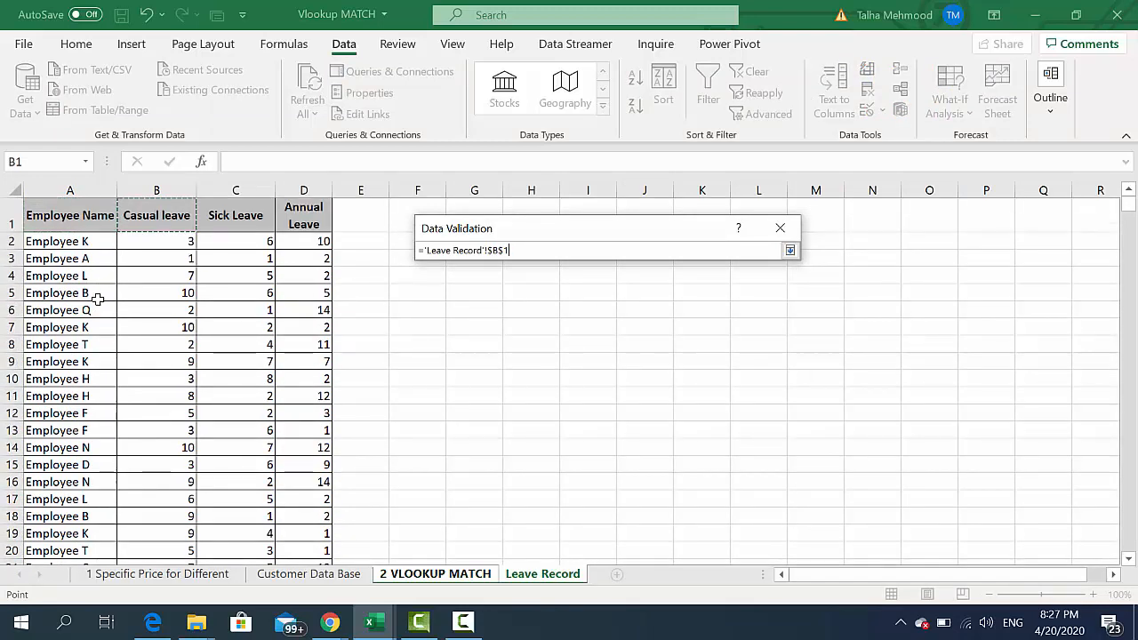
{"action": "key", "text": "shift+Right"}
{"action": "key", "text": "shift+Right"}
{"action": "left_click", "coordinate": [790, 250]}
{"action": "left_click", "coordinate": [674, 496]}
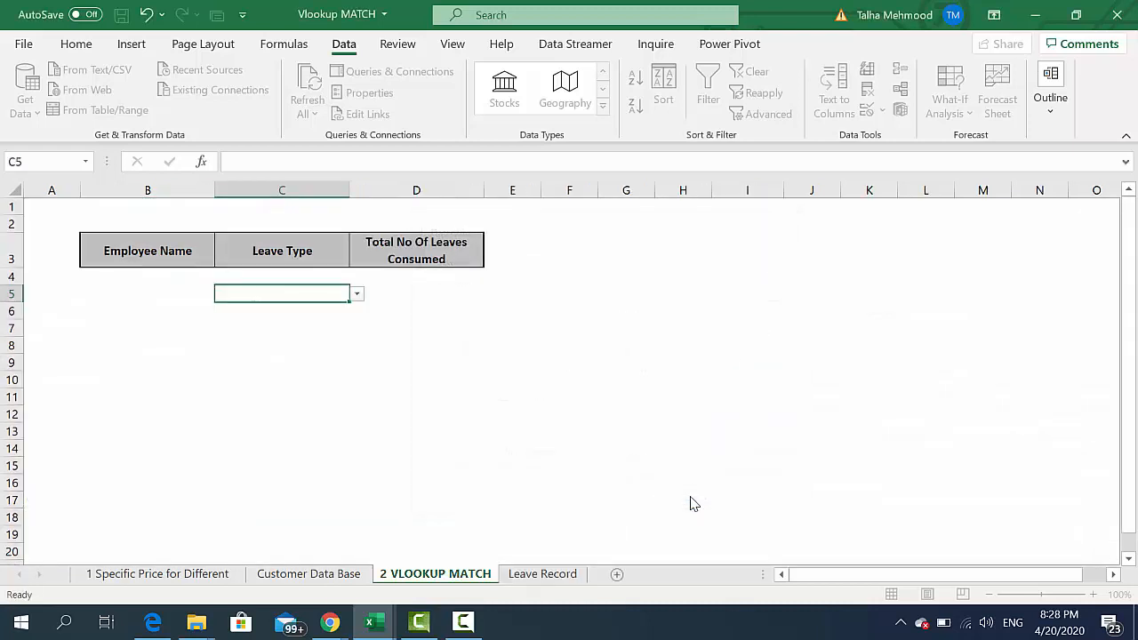
Step: Check the choices offered by the Leave Type dropdown in C5 without picking one
{"action": "key", "text": "alt+Down"}
{"action": "key", "text": "Down"}
{"action": "key", "text": "Down"}
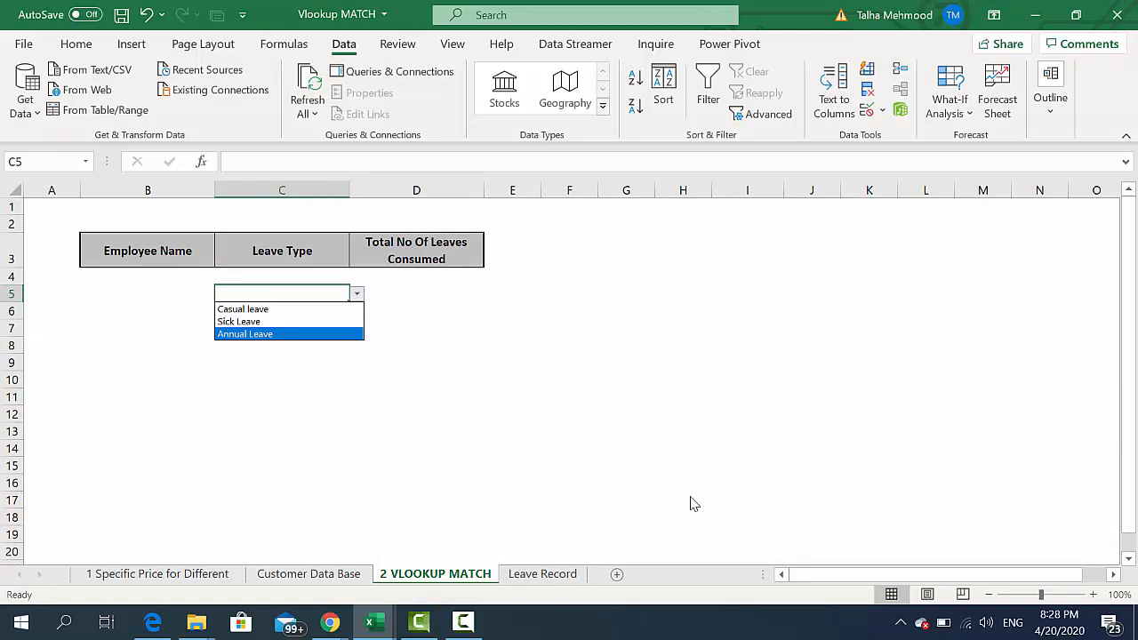
{"action": "key", "text": "Escape"}
{"action": "key", "text": "Tab"}
{"action": "key", "text": "Left"}
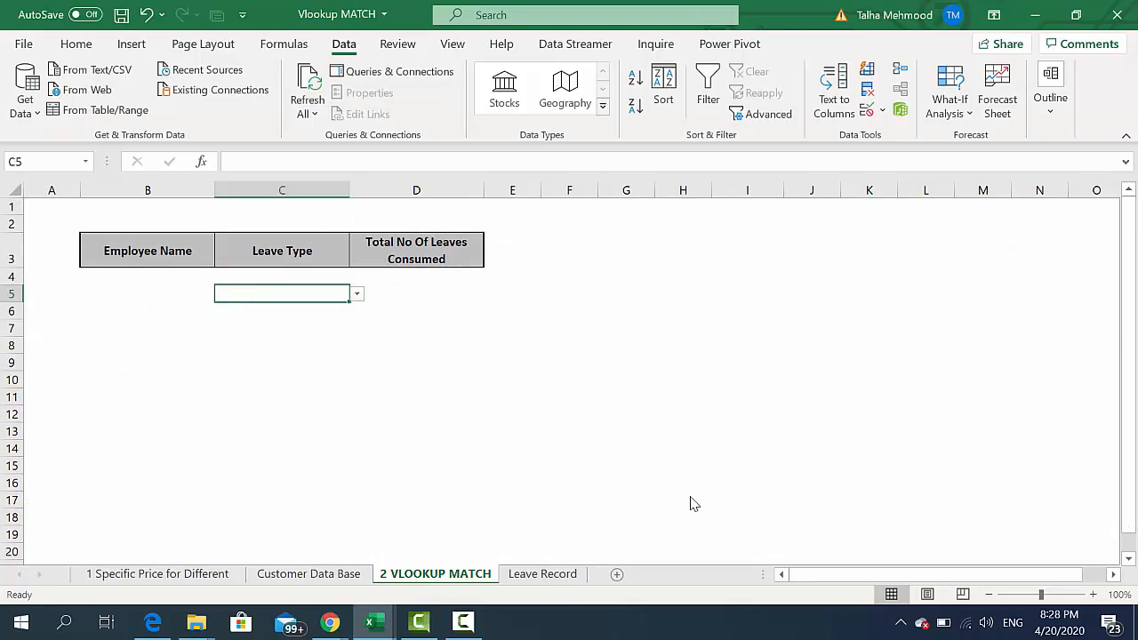
Step: Choose Employee A as the Employee Name in B5 and Sick Leave as the Leave Type in C5
{"action": "key", "text": "Left"}
{"action": "key", "text": "alt+Down"}
{"action": "key", "text": "Down"}
{"action": "key", "text": "Escape"}
{"action": "key", "text": "Tab"}
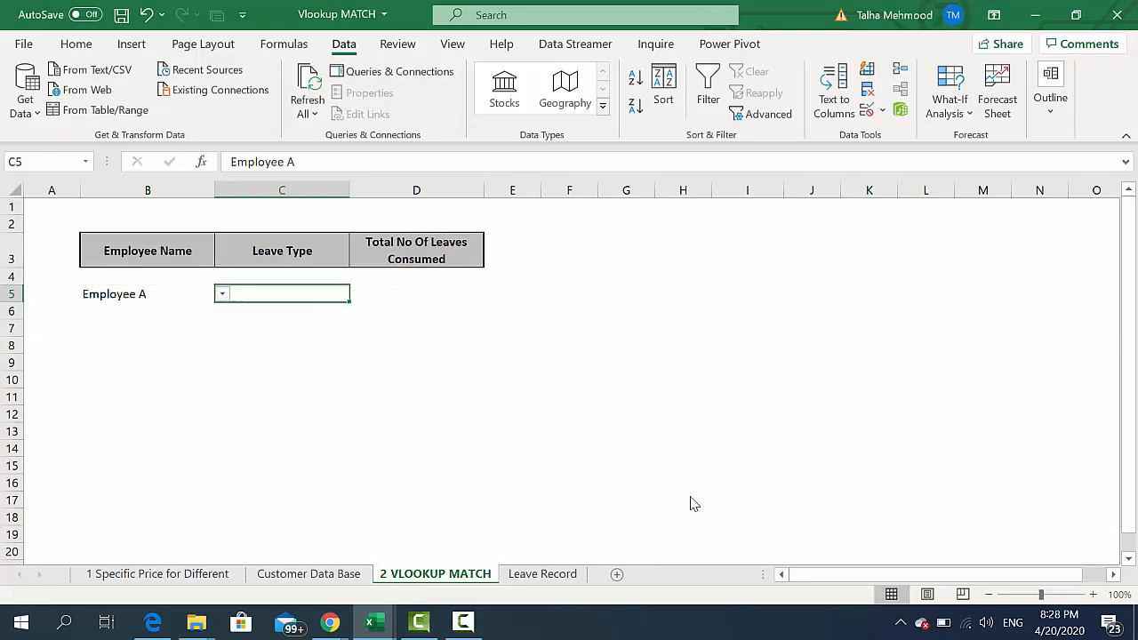
{"action": "key", "text": "alt+Down"}
{"action": "key", "text": "Down"}
{"action": "key", "text": "Down"}
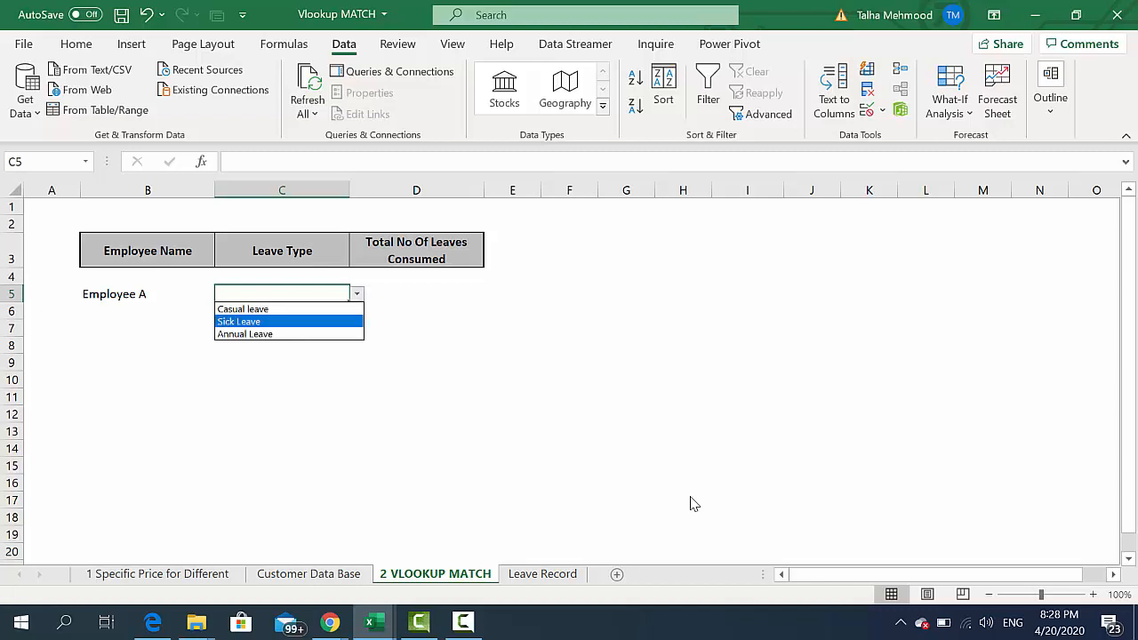
{"action": "key", "text": "Return"}
Step: Start a VLOOKUP formula in D5 with the employee name in B5 as its lookup value
{"action": "key", "text": "Tab"}
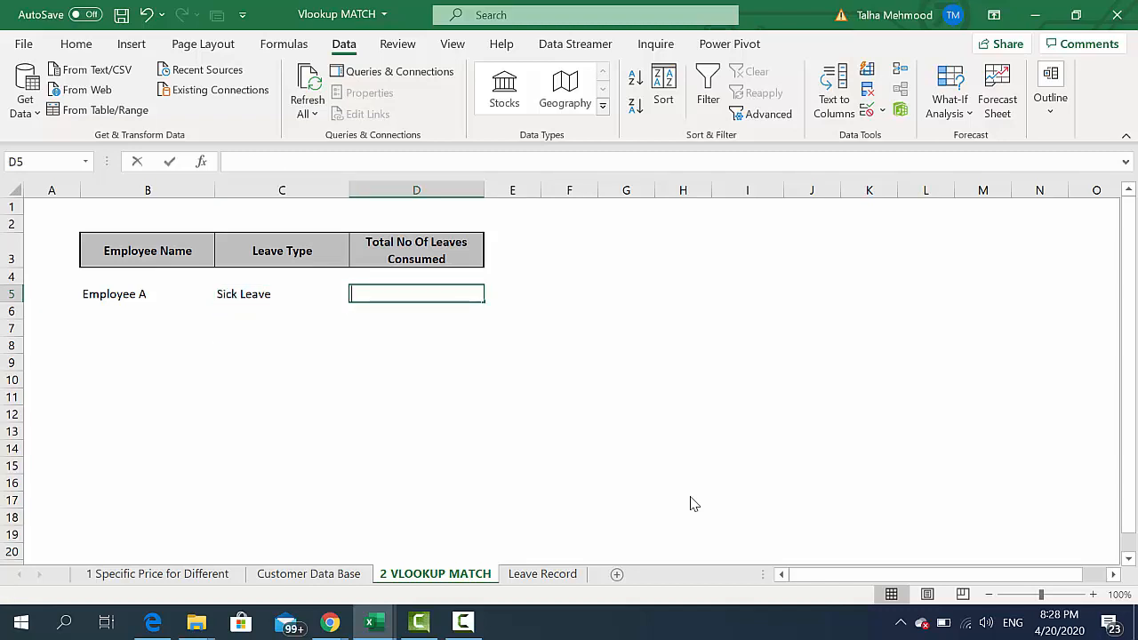
{"action": "type", "text": "=vl"}
{"action": "key", "text": "Tab"}
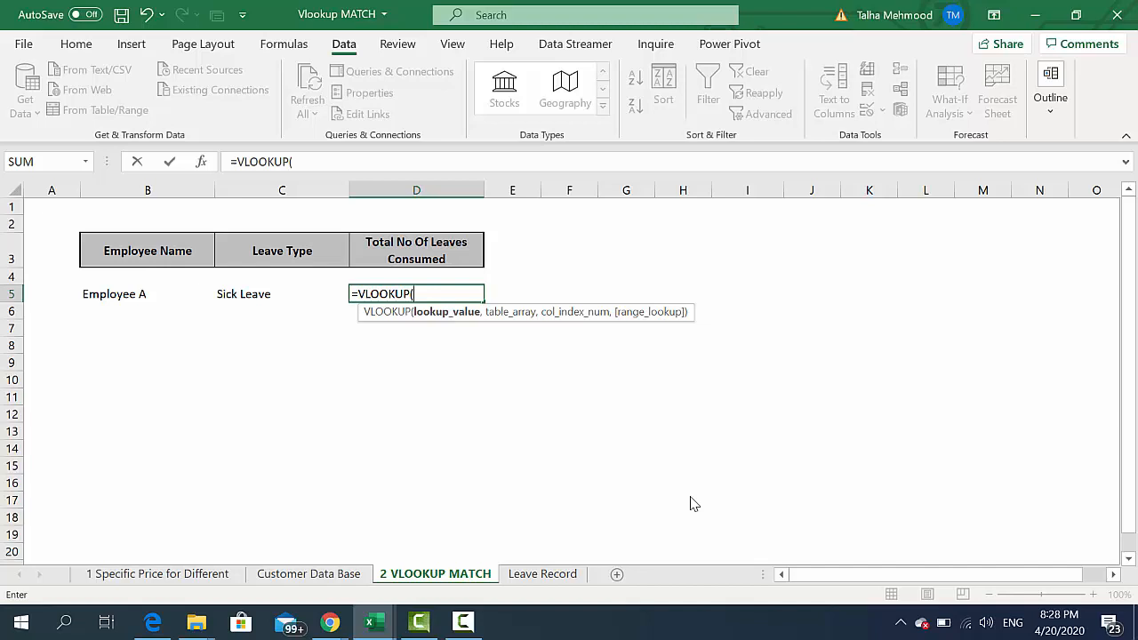
{"action": "key", "text": "Left"}
{"action": "key", "text": "Left"}
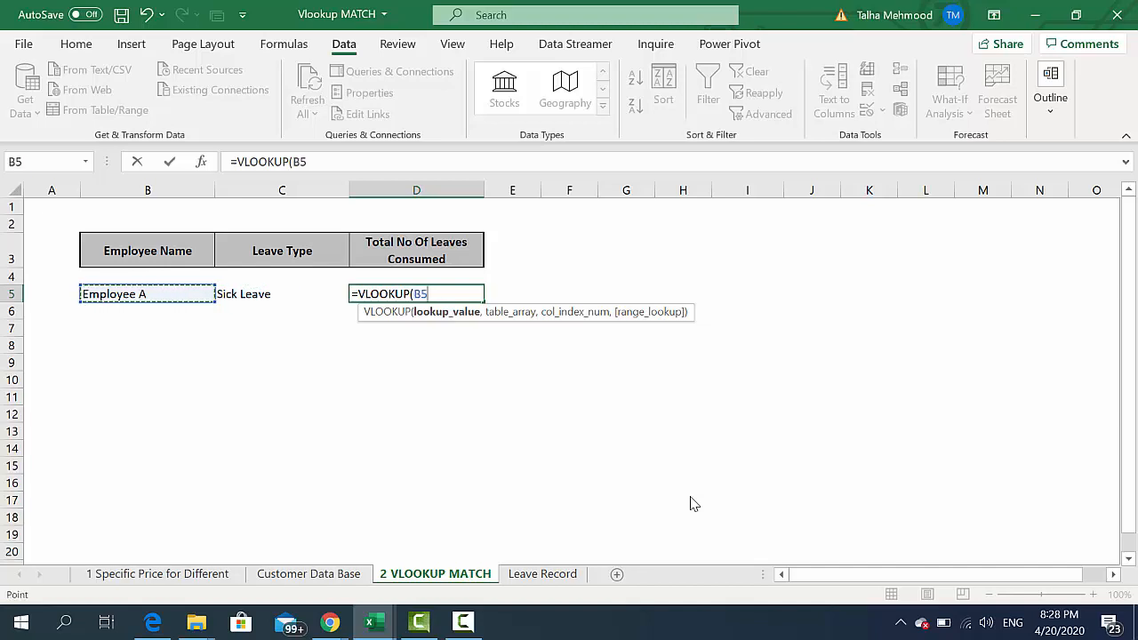
{"action": "type", "text": ","}
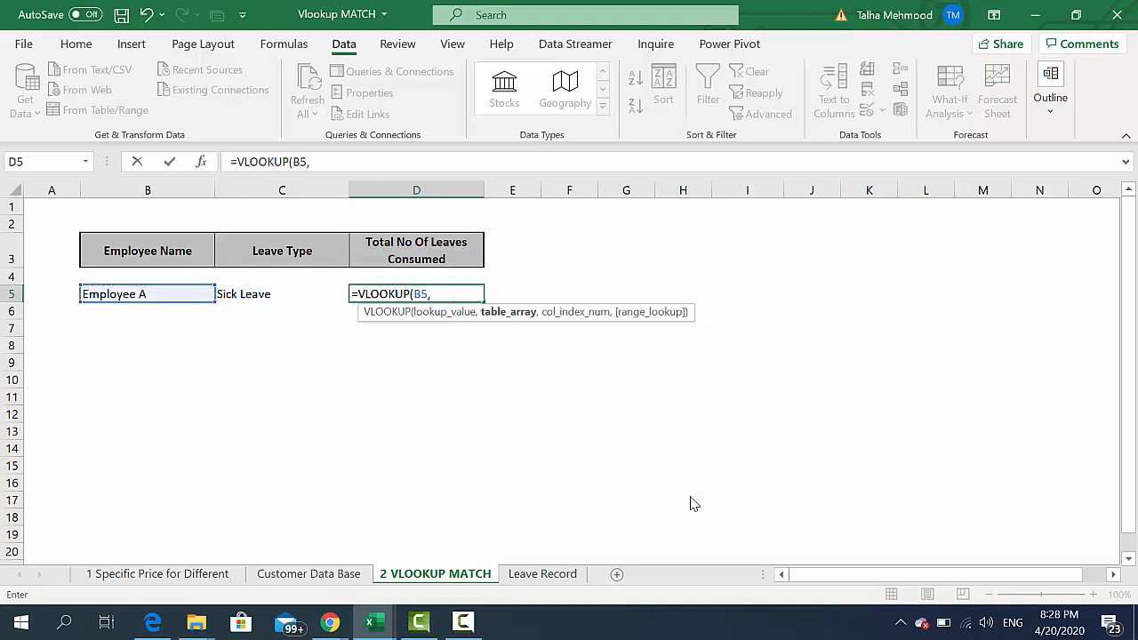
Step: Set the VLOOKUP table array to the entire columns A:D of the Leave Record sheet
{"action": "left_click", "coordinate": [542, 574]}
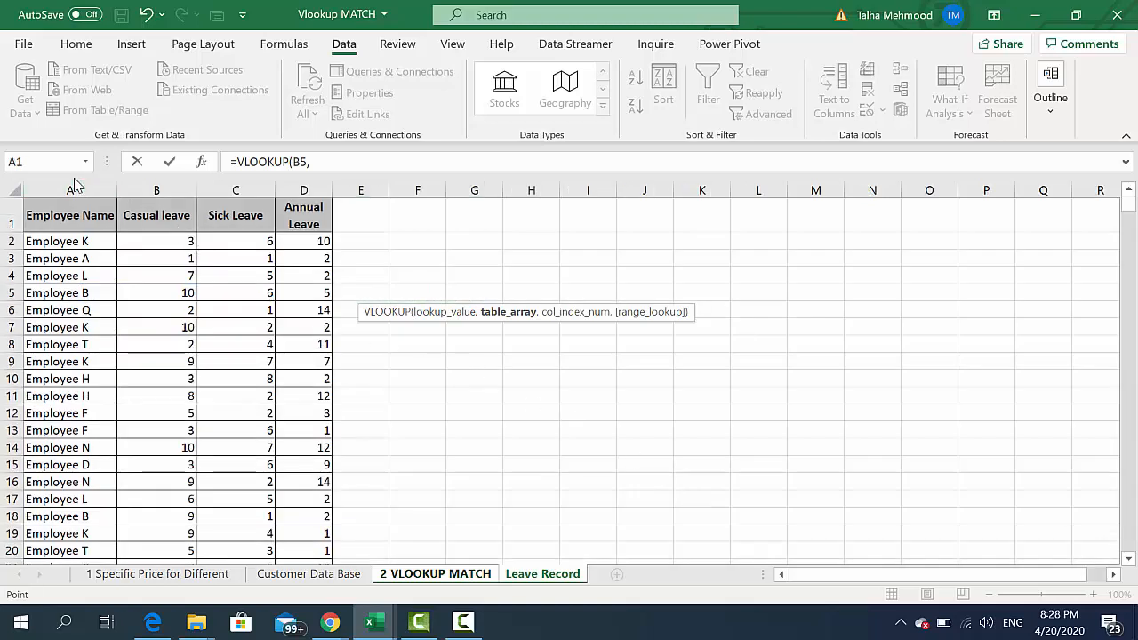
{"action": "left_click_drag", "start_coordinate": [70, 184], "coordinate": [160, 186]}
{"action": "left_click_drag", "start_coordinate": [79, 211], "coordinate": [280, 412]}
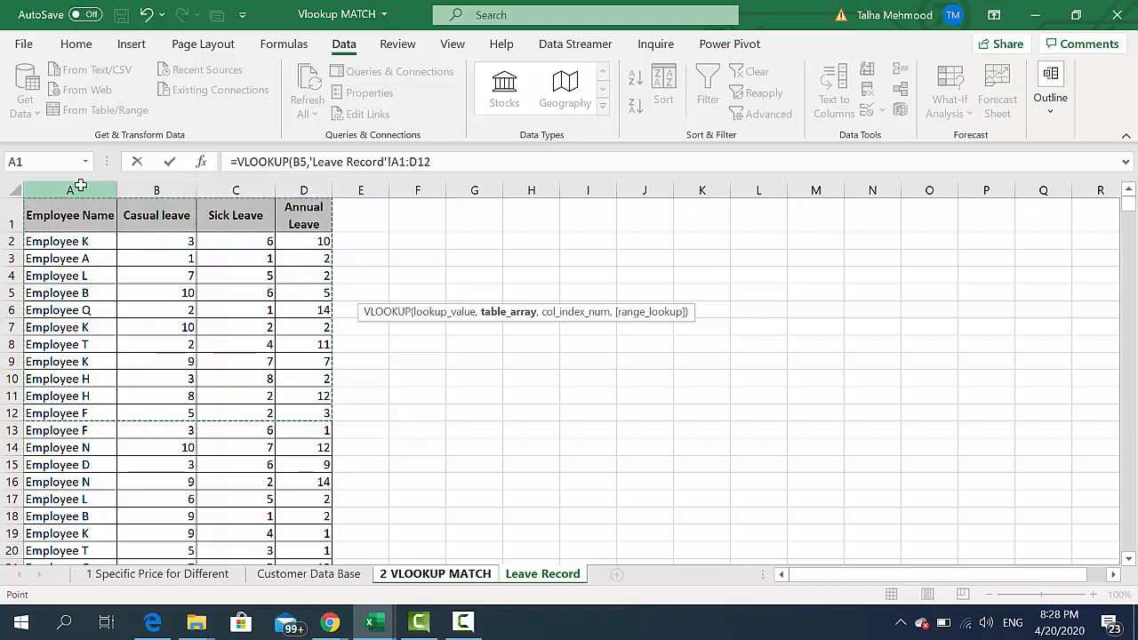
{"action": "left_click_drag", "start_coordinate": [76, 187], "coordinate": [291, 192]}
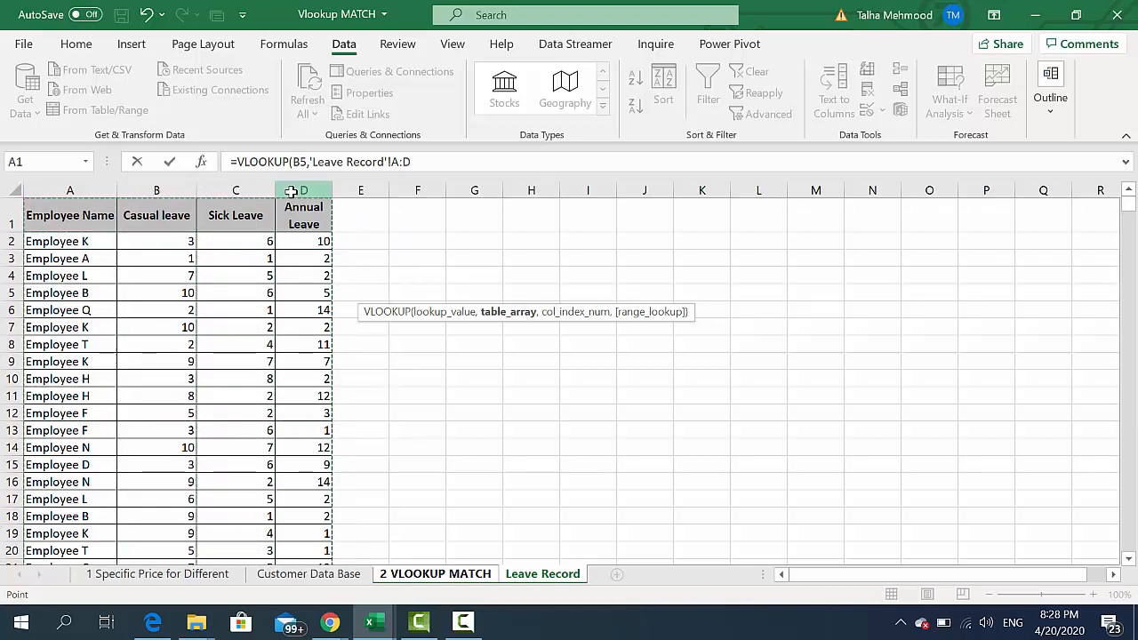
{"action": "type", "text": ","}
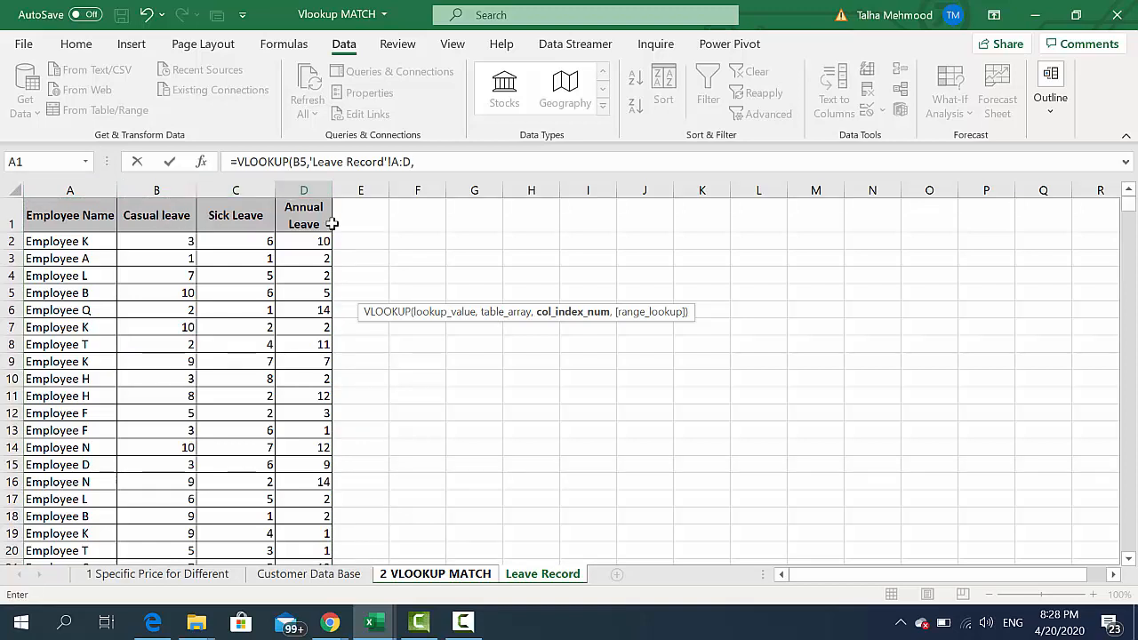
Step: Nest a MATCH function as the column index, with the leave type in '2 VLOOKUP MATCH'!C5 as its lookup value
{"action": "type", "text": "ma"}
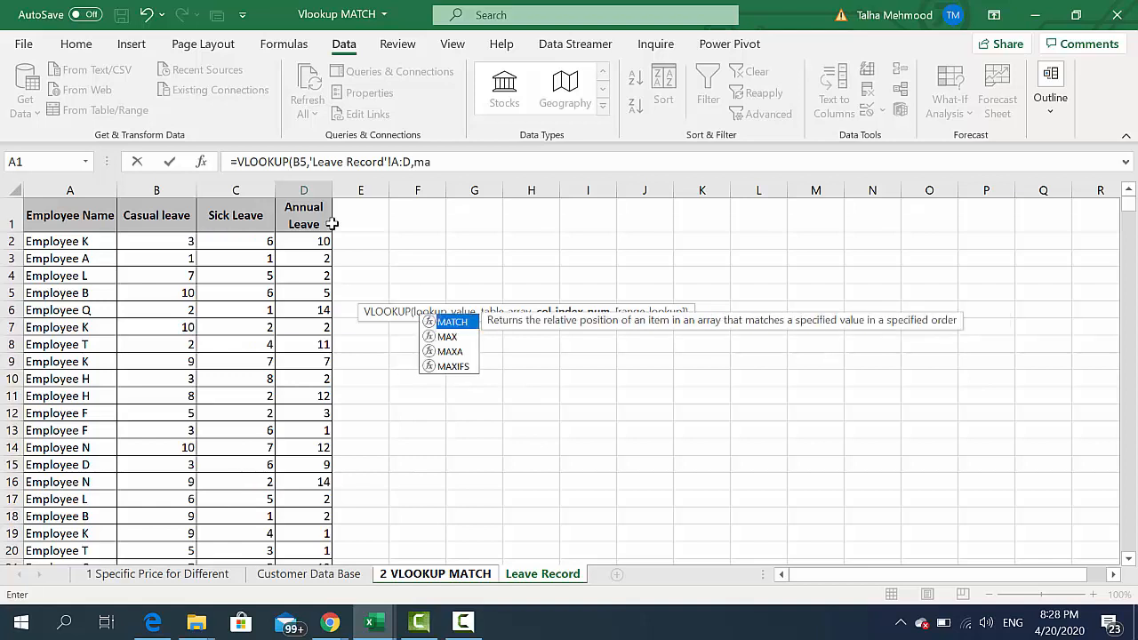
{"action": "type", "text": "t"}
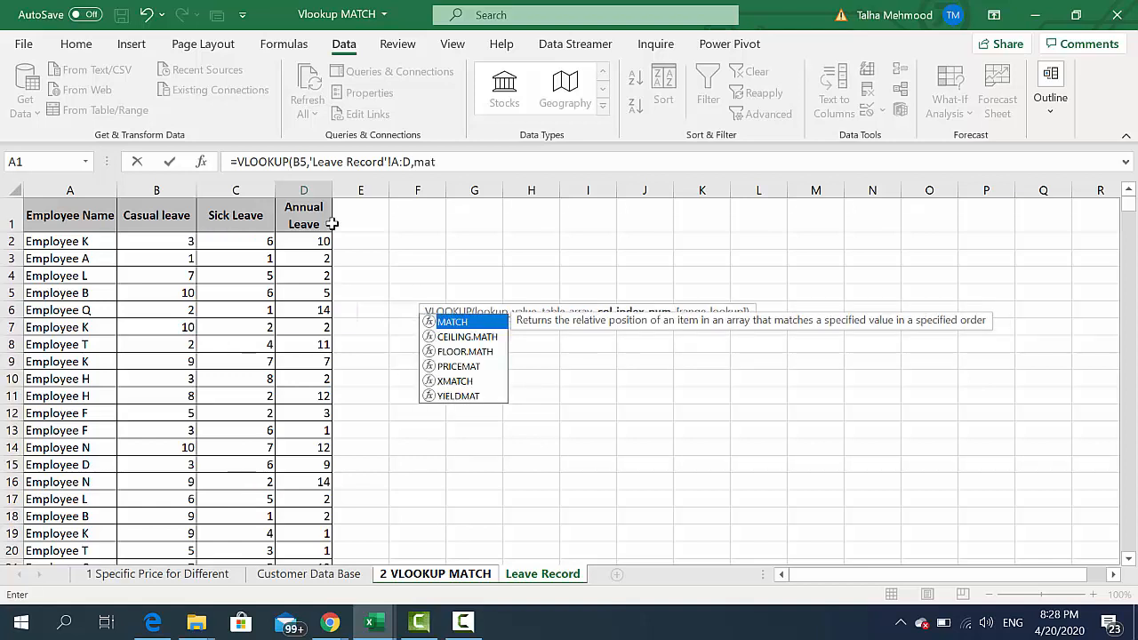
{"action": "key", "text": "Tab"}
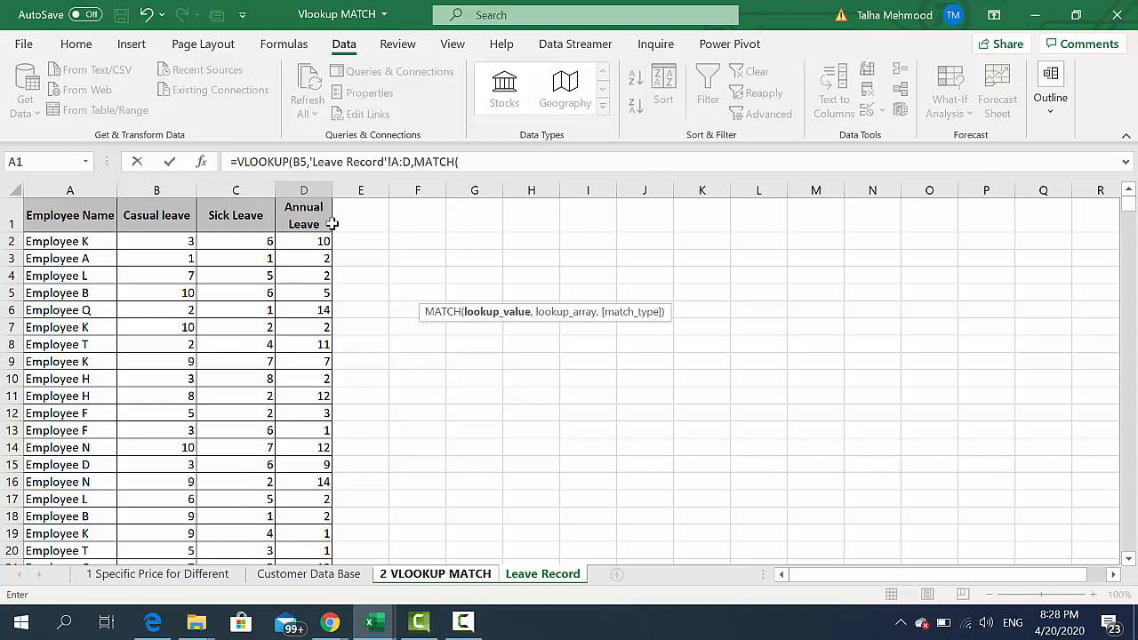
{"action": "key", "text": "ctrl+Page_Up"}
{"action": "left_click", "coordinate": [256, 294]}
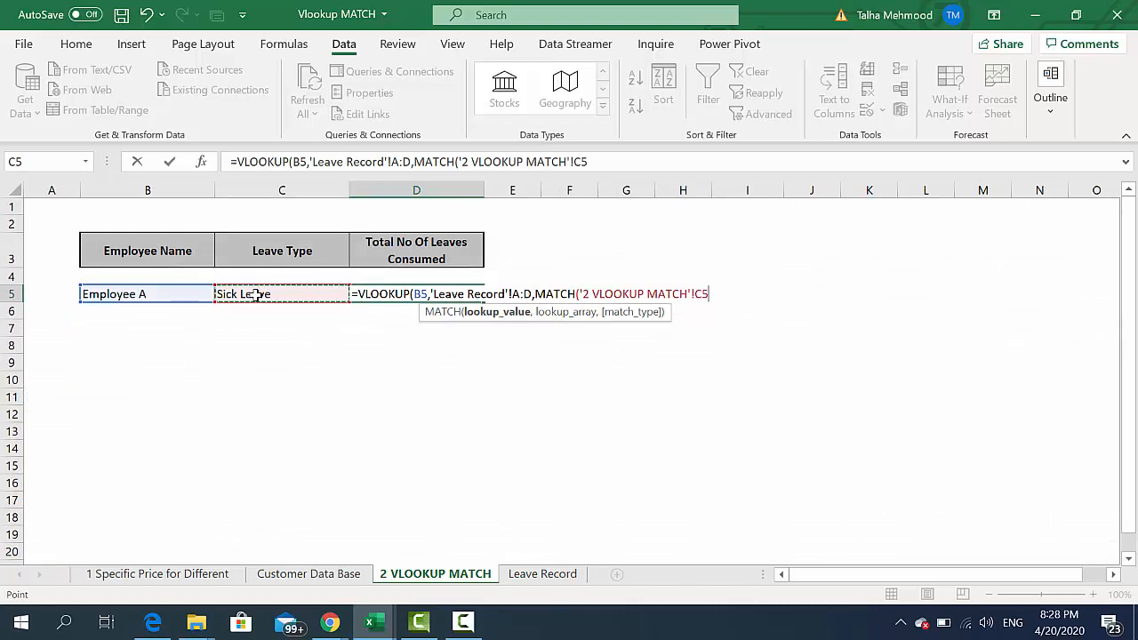
{"action": "type", "text": ","}
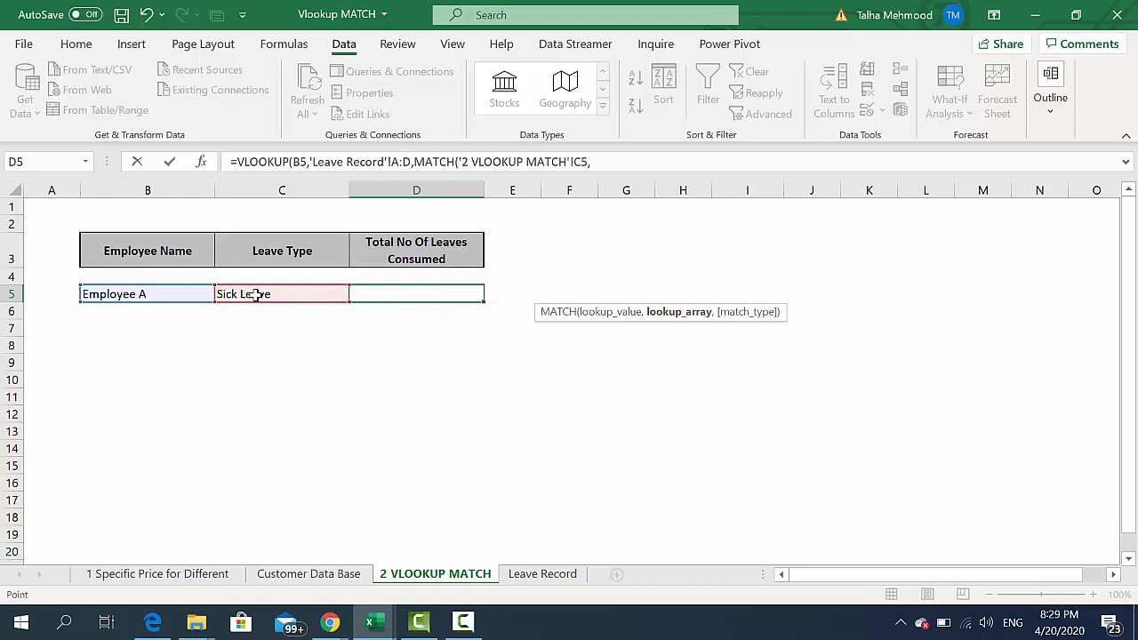
Step: Set the MATCH lookup array to the whole header row 'Leave Record'!1:1 with match type 0 for an exact match
{"action": "key", "text": "ctrl+Page_Down"}
{"action": "left_click_drag", "start_coordinate": [37, 218], "coordinate": [307, 214]}
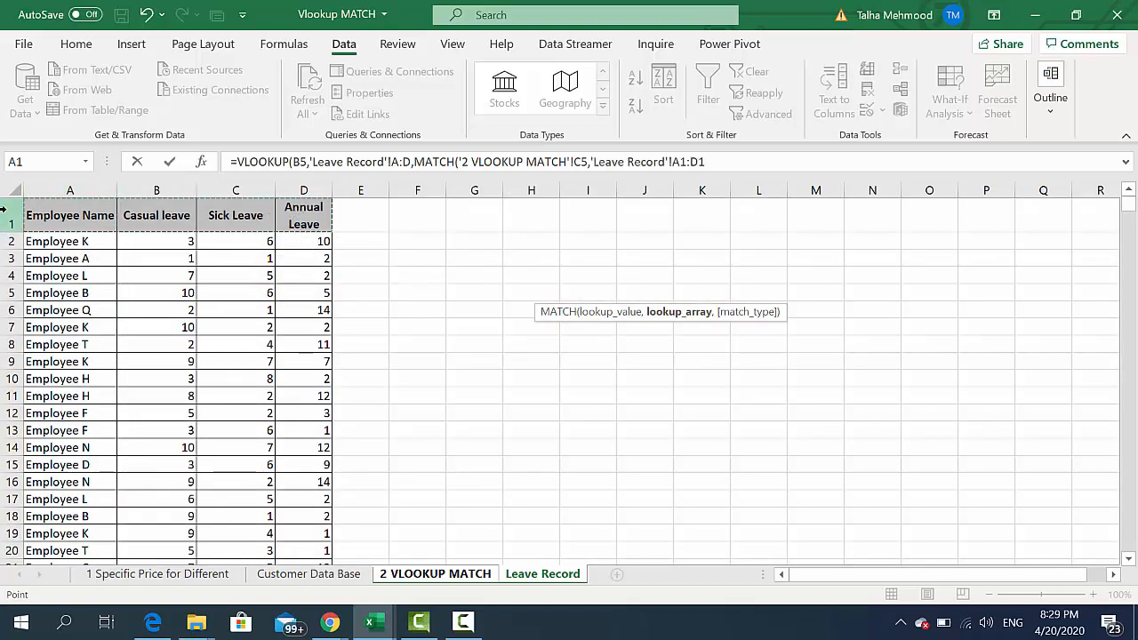
{"action": "left_click", "coordinate": [6, 210]}
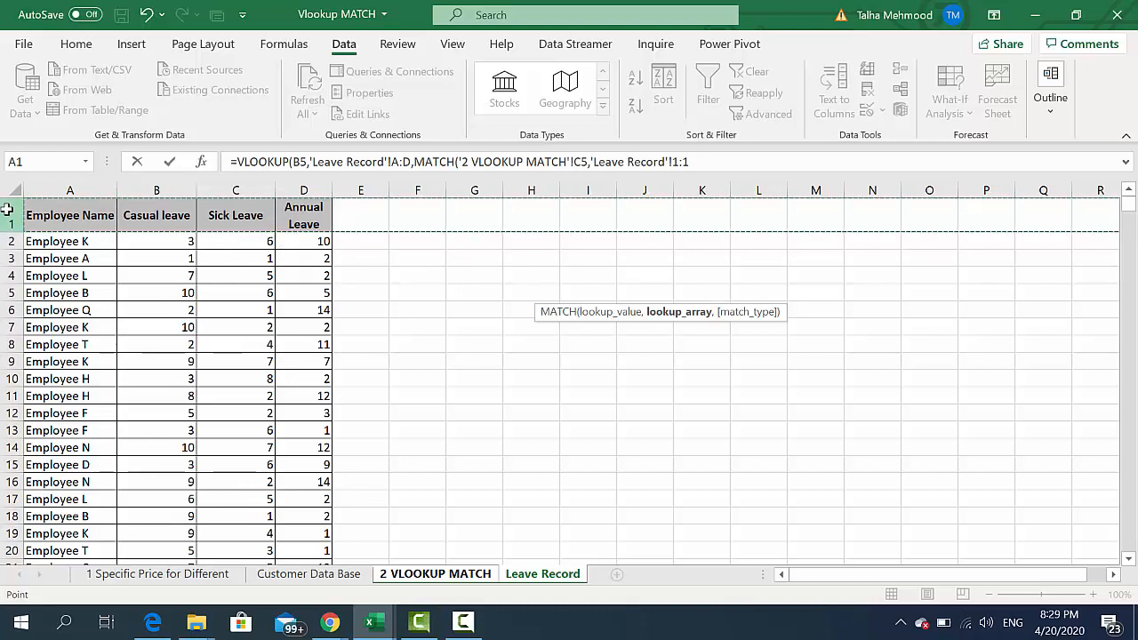
{"action": "type", "text": ","}
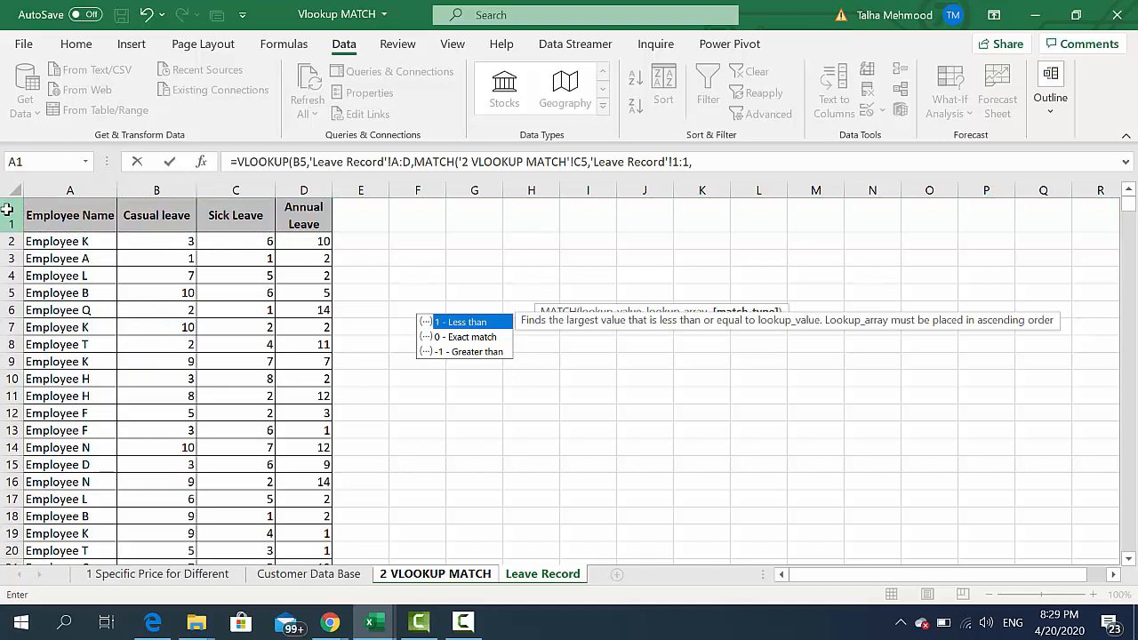
{"action": "key", "text": "Down"}
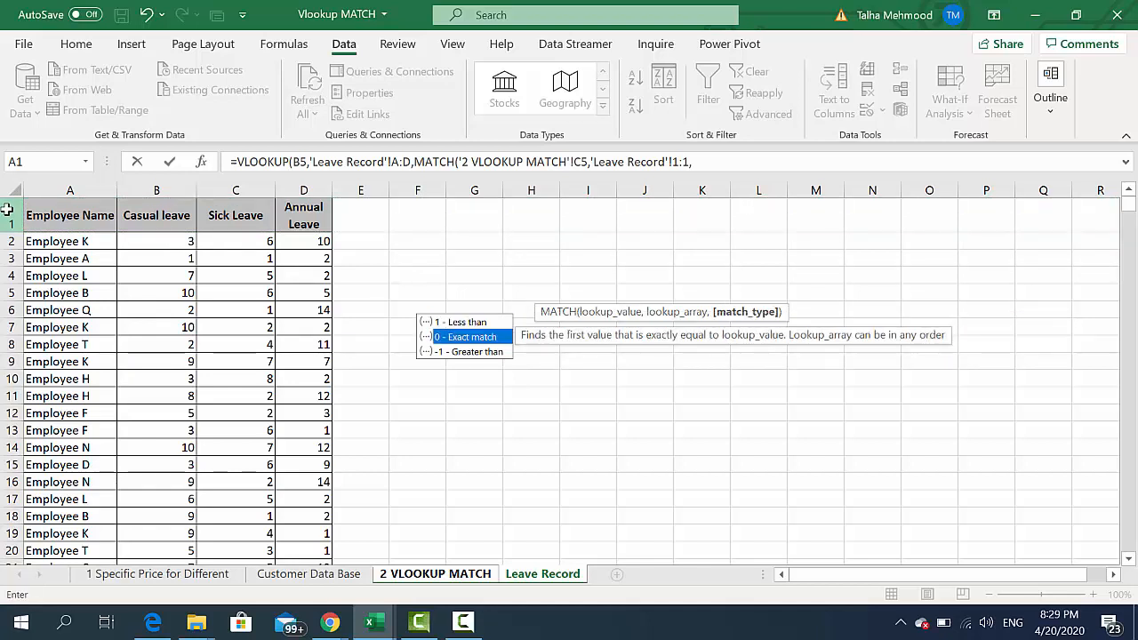
{"action": "key", "text": "Tab"}
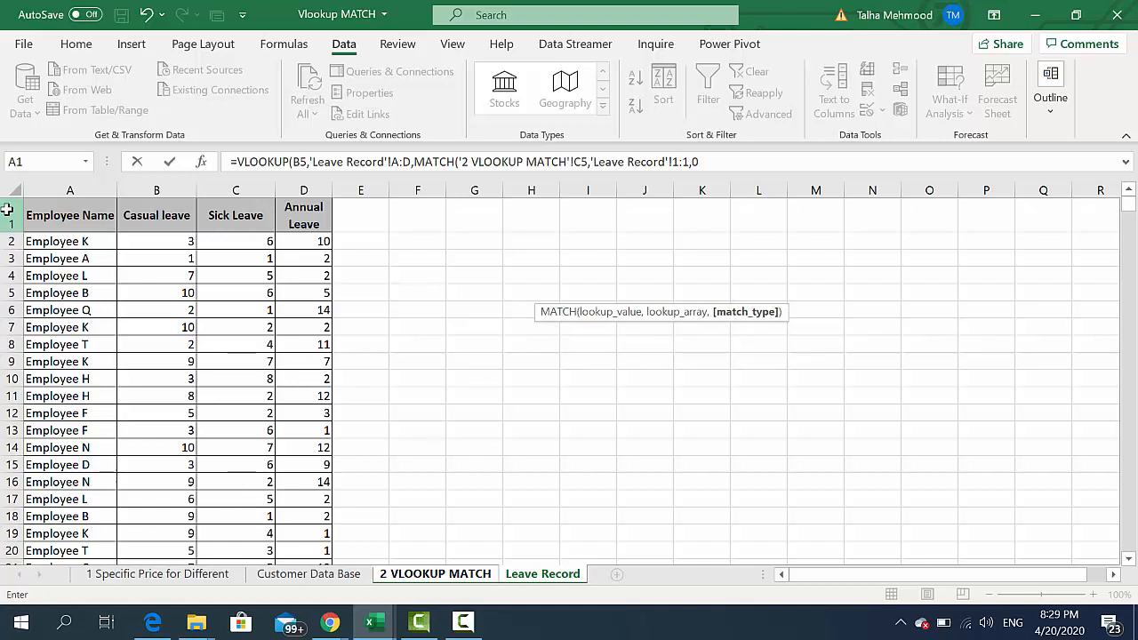
Step: Close the nested MATCH and complete the D5 VLOOKUP formula with FALSE for an exact match
{"action": "type", "text": "),"}
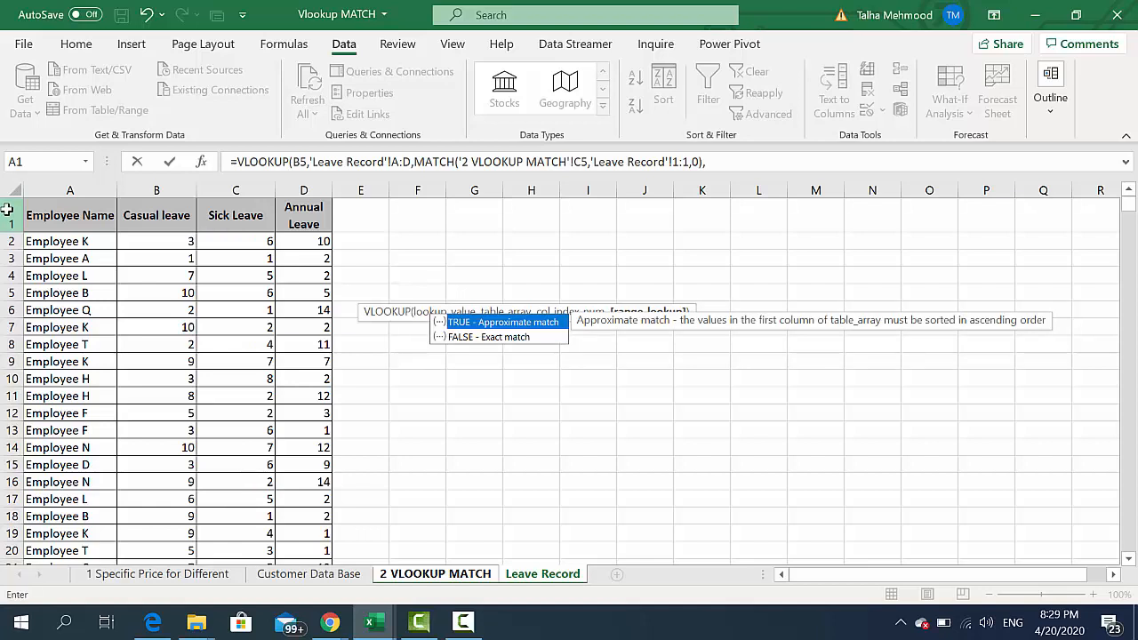
{"action": "key", "text": "Down"}
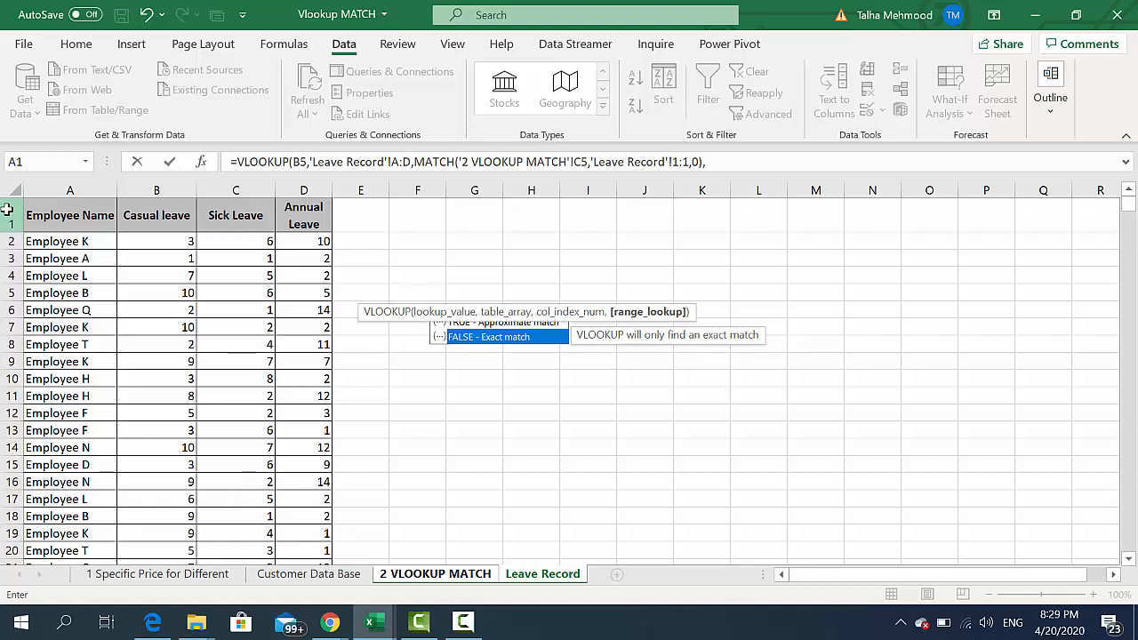
{"action": "key", "text": "Tab"}
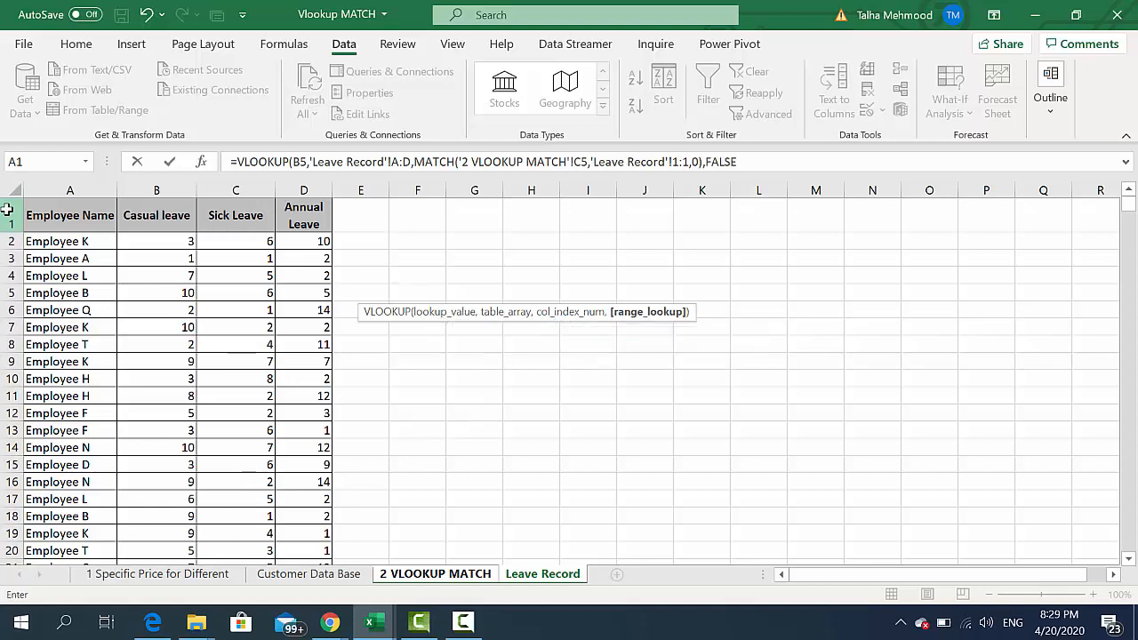
{"action": "type", "text": ")"}
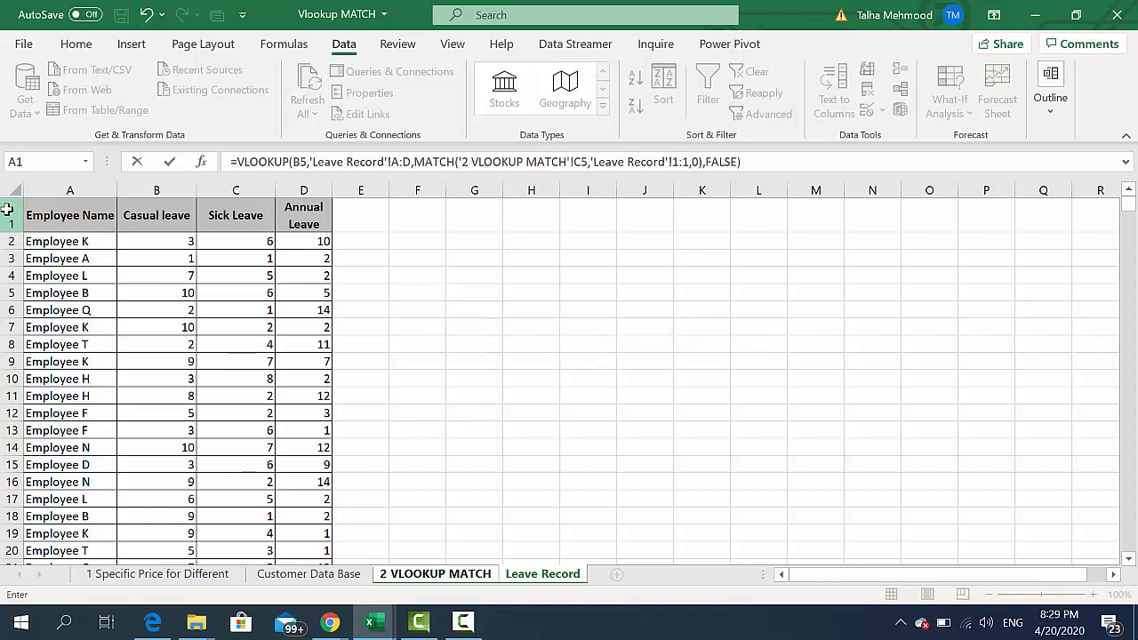
{"action": "key", "text": "Return"}
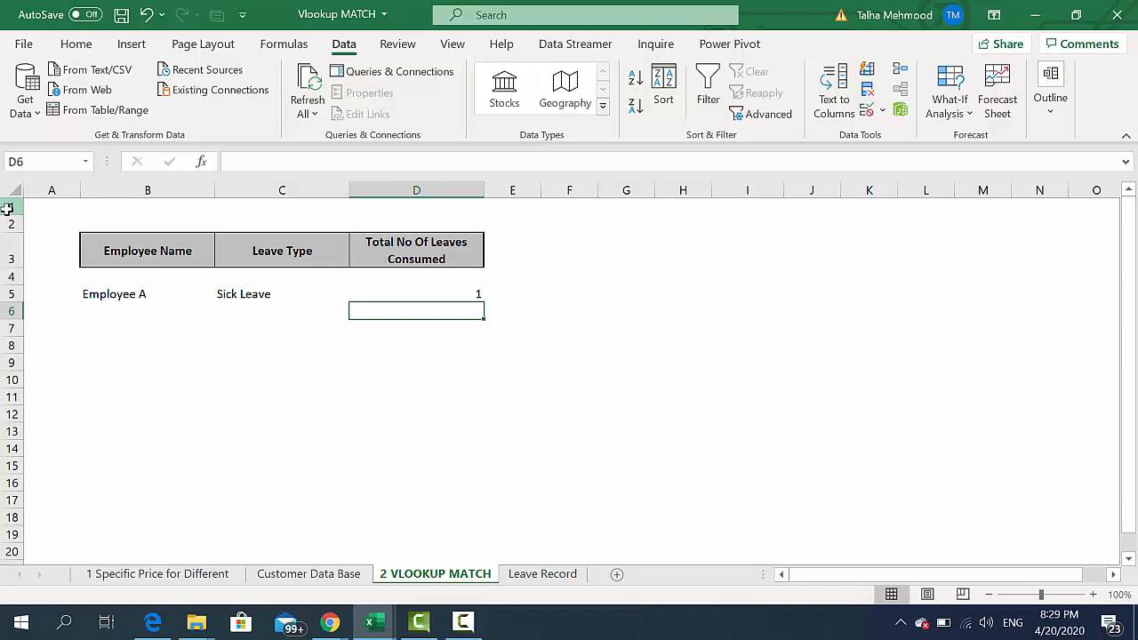
Step: Test the lookup by choosing Employee K as the employee name in B5
{"action": "key", "text": "Up"}
{"action": "key", "text": "Left"}
{"action": "key", "text": "Left"}
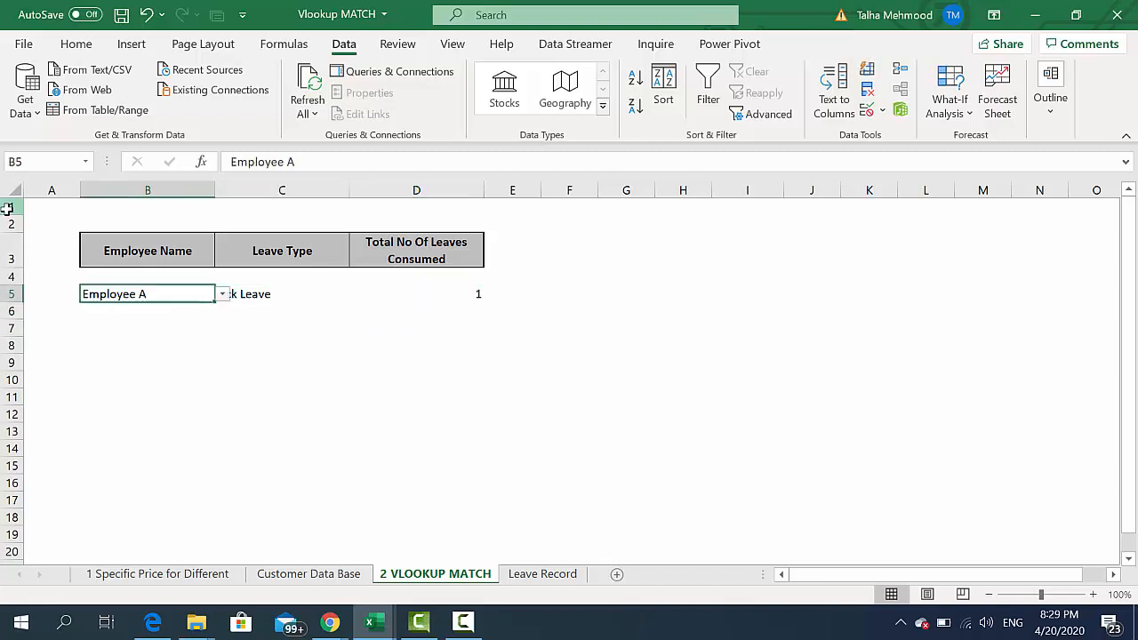
{"action": "key", "text": "alt+Down"}
{"action": "key", "text": "Down"}
{"action": "key", "text": "Down"}
{"action": "key", "text": "Down"}
{"action": "key", "text": "Down"}
{"action": "key", "text": "Return"}
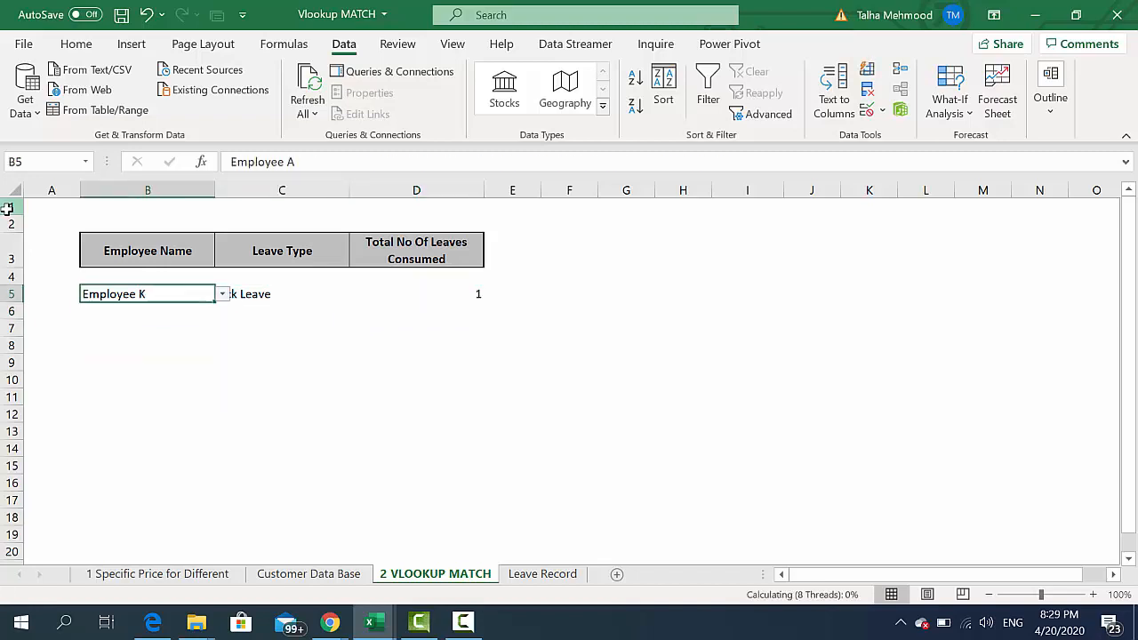
Step: Choose Annual Leave as the leave type in C5
{"action": "key", "text": "Right"}
{"action": "key", "text": "alt+Down"}
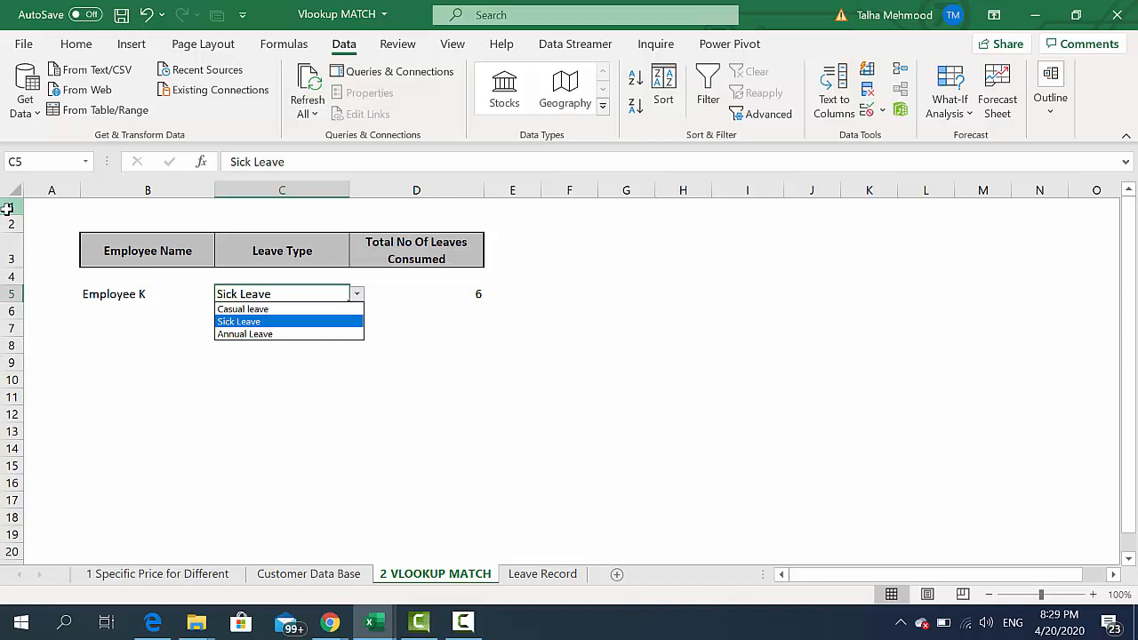
{"action": "key", "text": "Down"}
{"action": "key", "text": "Return"}
Step: Choose Employee B as the employee name in B5
{"action": "key", "text": "Left"}
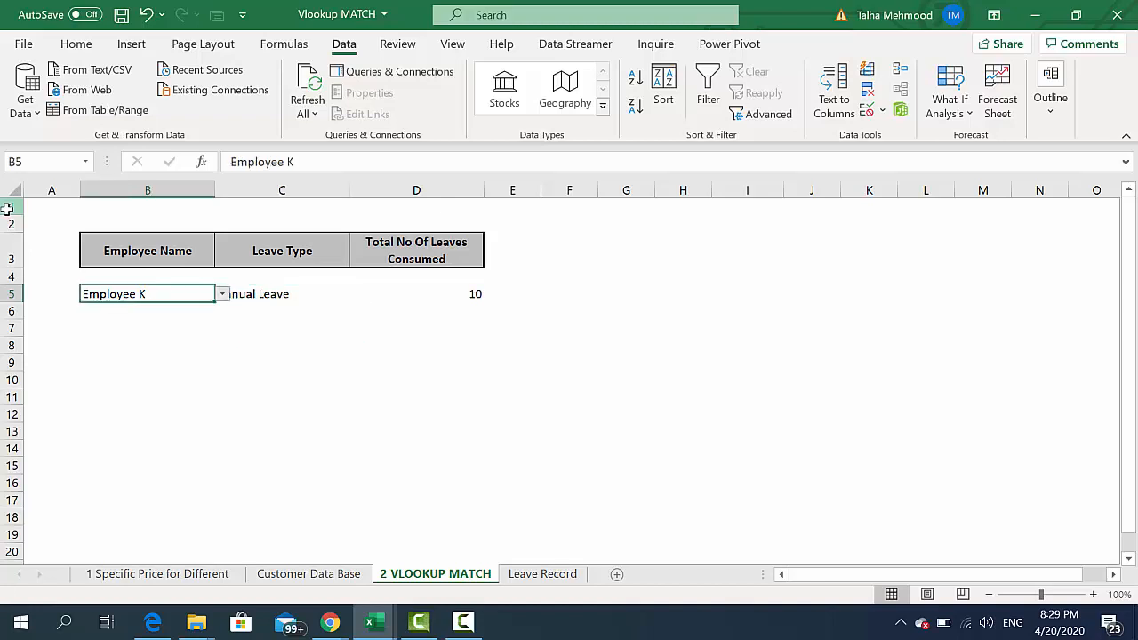
{"action": "key", "text": "alt+Down"}
{"action": "key", "text": "Down"}
{"action": "key", "text": "Down"}
{"action": "key", "text": "Down"}
{"action": "key", "text": "Up"}
{"action": "key", "text": "Up"}
{"action": "key", "text": "Up"}
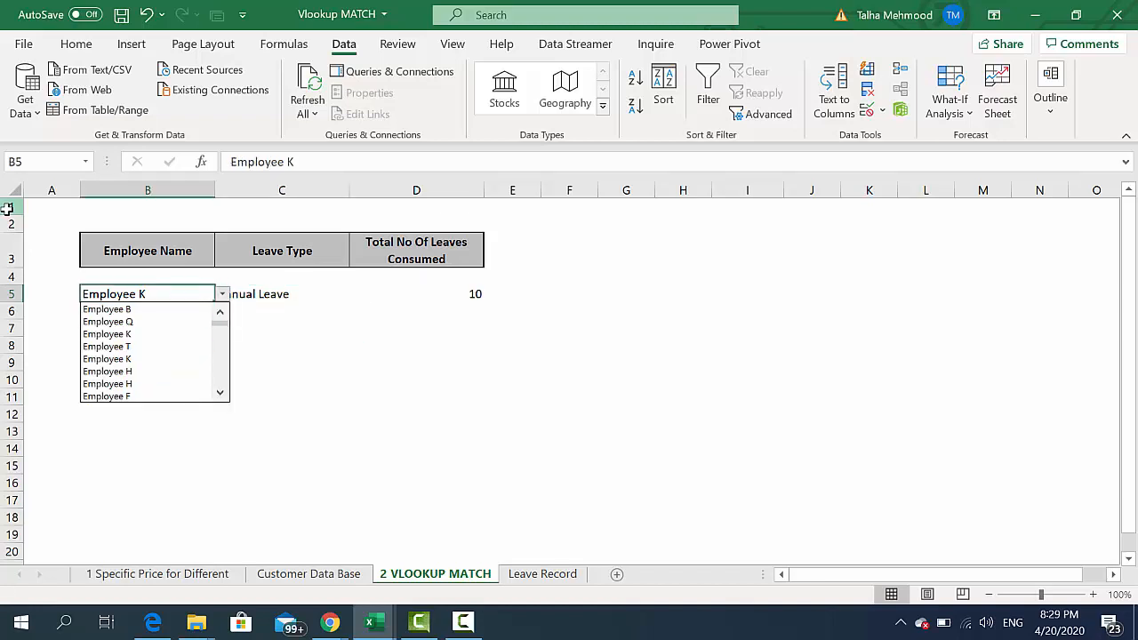
{"action": "key", "text": "Return"}
{"action": "key", "text": "Right"}
{"action": "key", "text": "Left"}
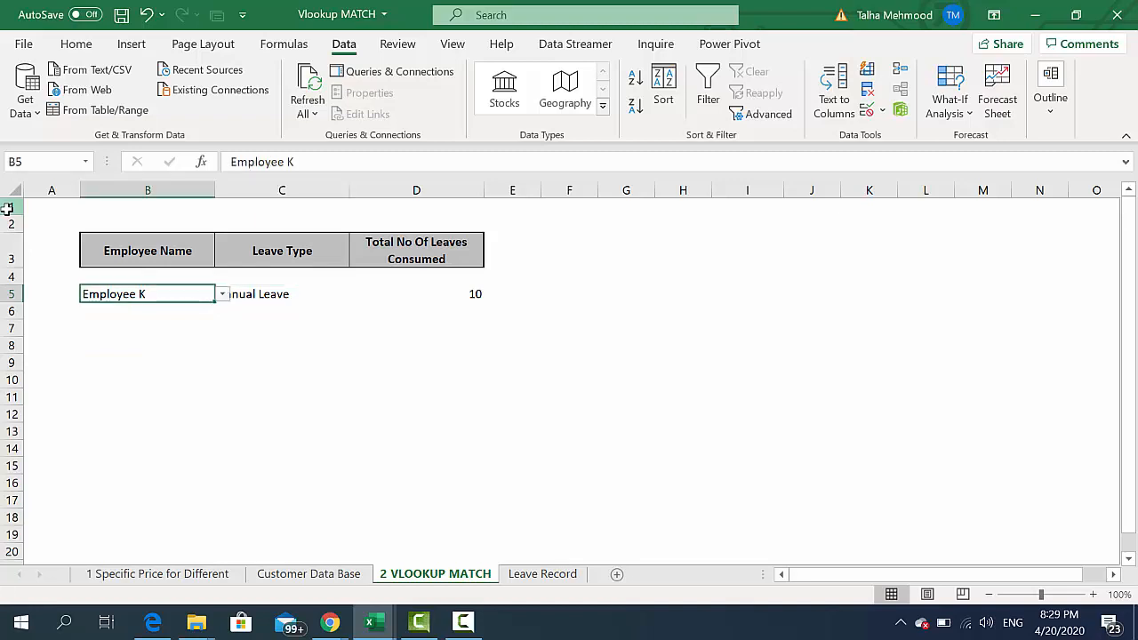
{"action": "key", "text": "alt+Down"}
{"action": "key", "text": "Escape"}
Step: Choose Sick Leave as the leave type in C5
{"action": "key", "text": "Right"}
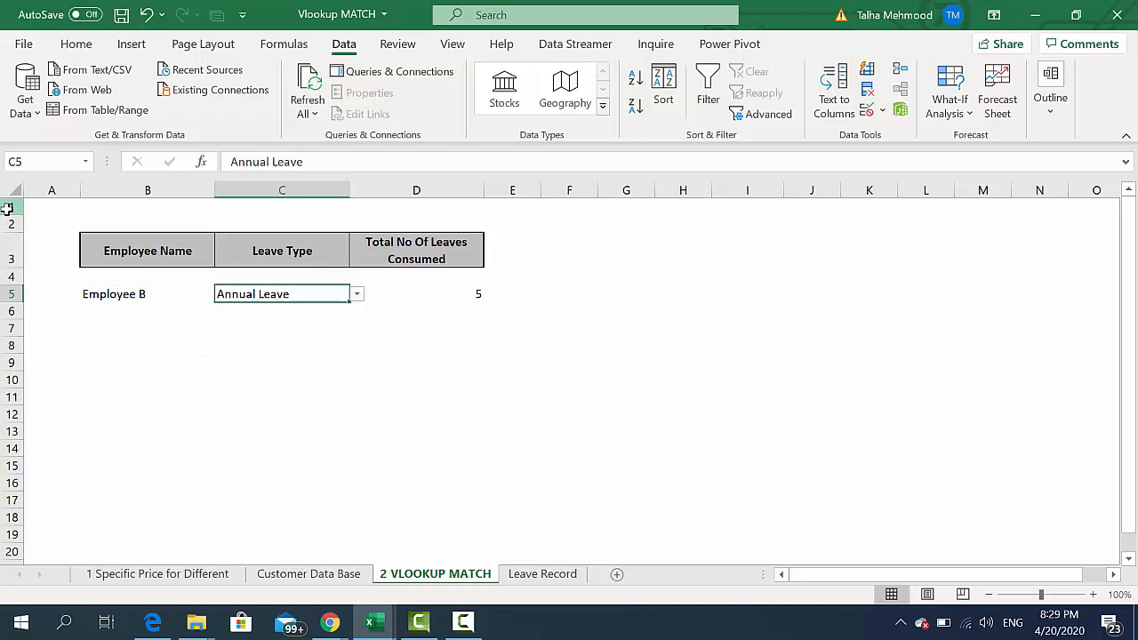
{"action": "key", "text": "alt+Down"}
{"action": "key", "text": "Up"}
{"action": "key", "text": "Return"}
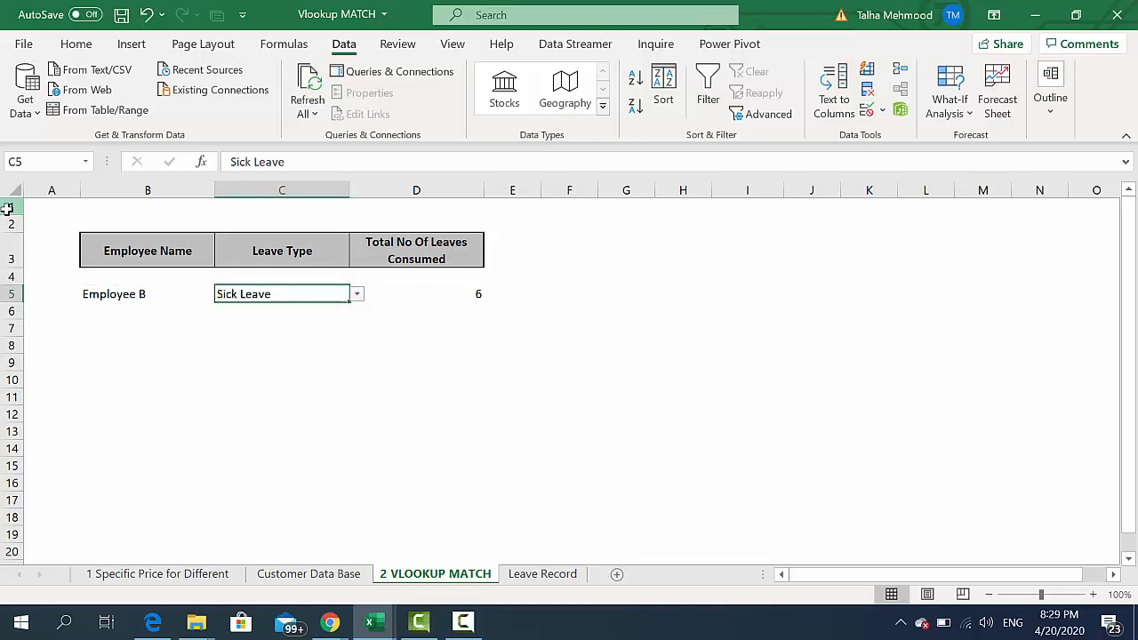
Step: Review the VLOOKUP MATCH formula in D5 together with its employee name and leave type inputs in B5 and C5
{"action": "key", "text": "Down"}
{"action": "key", "text": "Up"}
{"action": "key", "text": "Right"}
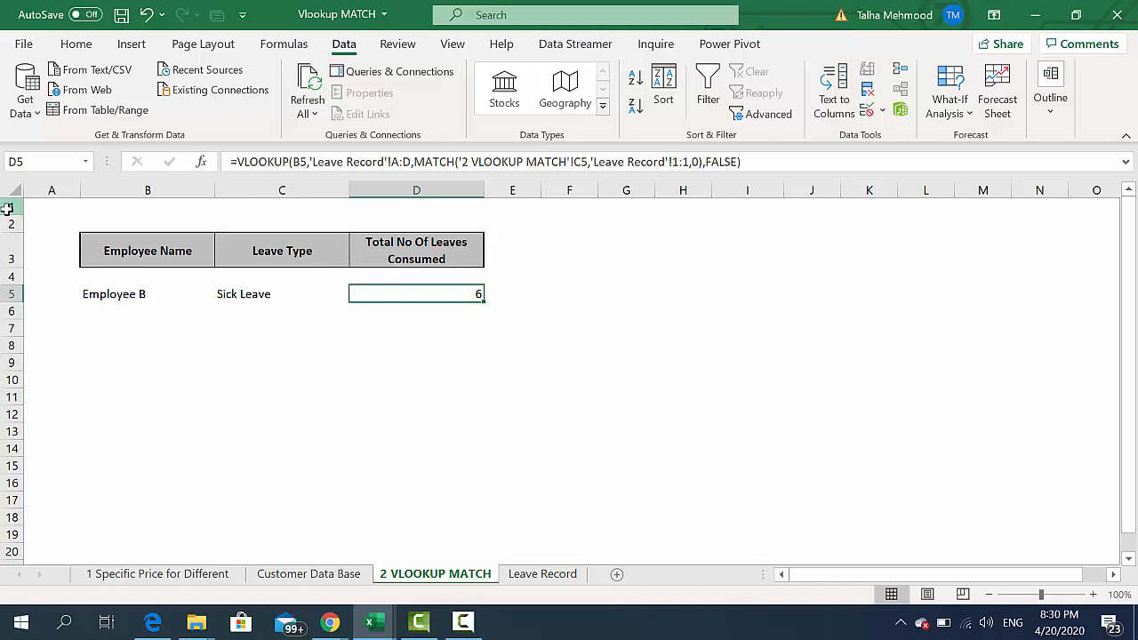
{"action": "key", "text": "Left"}
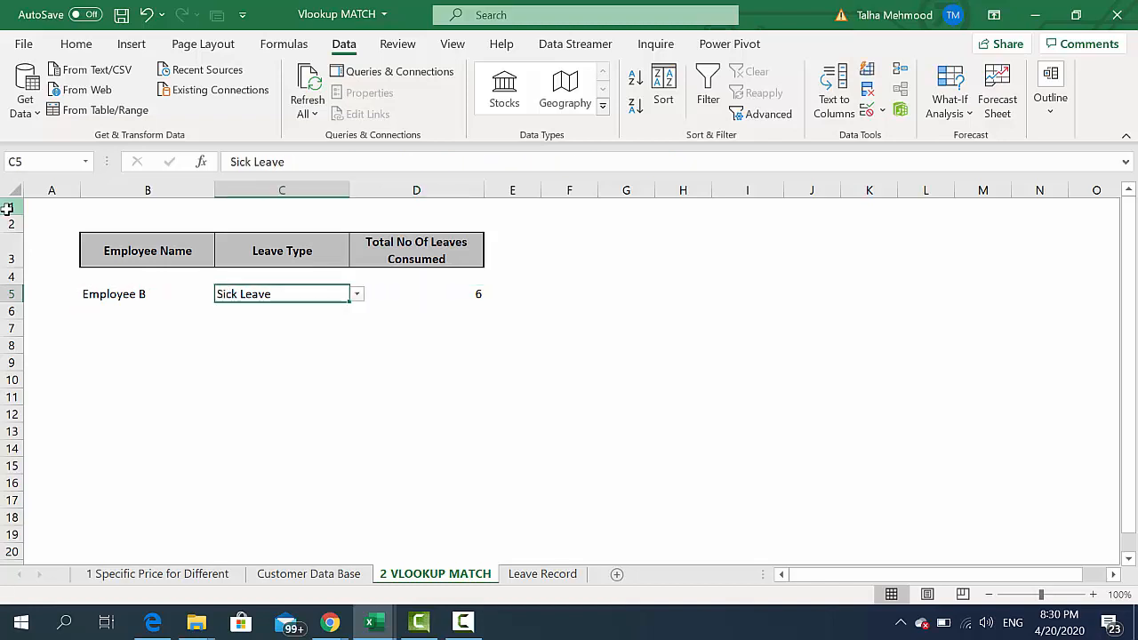
{"action": "key", "text": "Left"}
{"action": "key", "text": "Right"}
{"action": "key", "text": "Left"}
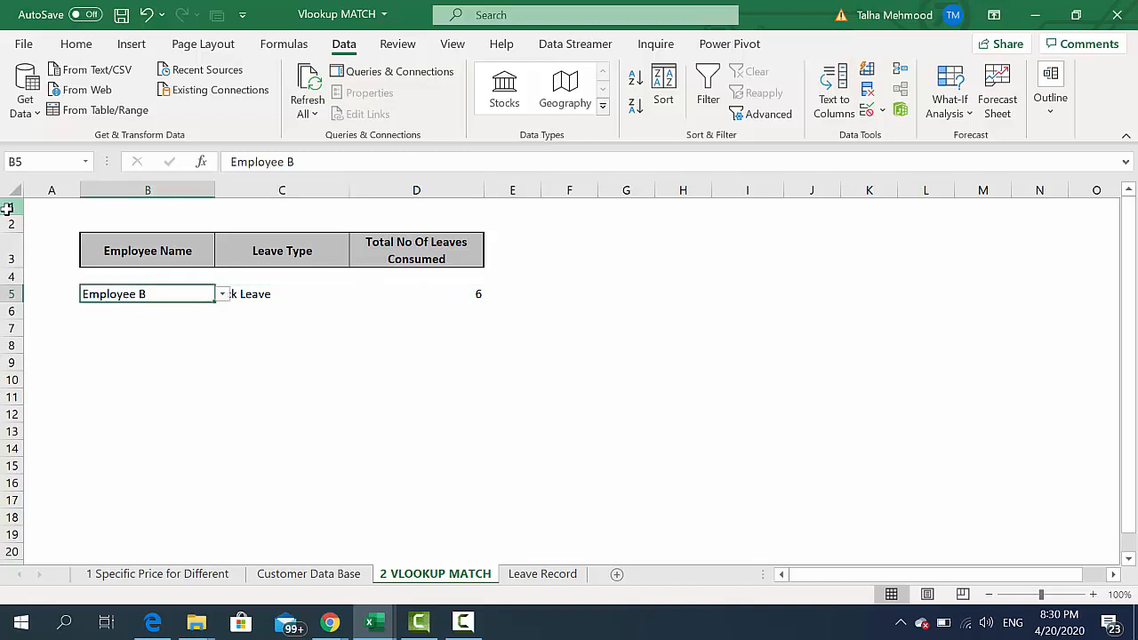
{"action": "key", "text": "Right"}
{"action": "key", "text": "Right"}
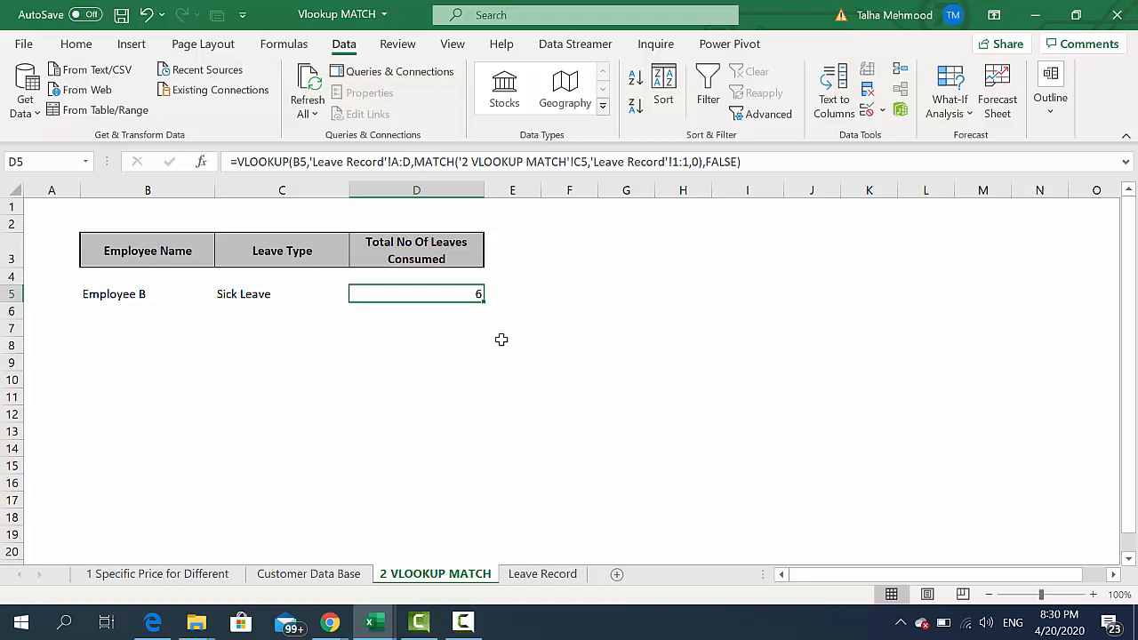
Step: Return to the '1 Specific Price for Different' sheet to view the customer price table
{"action": "key", "text": "Left"}
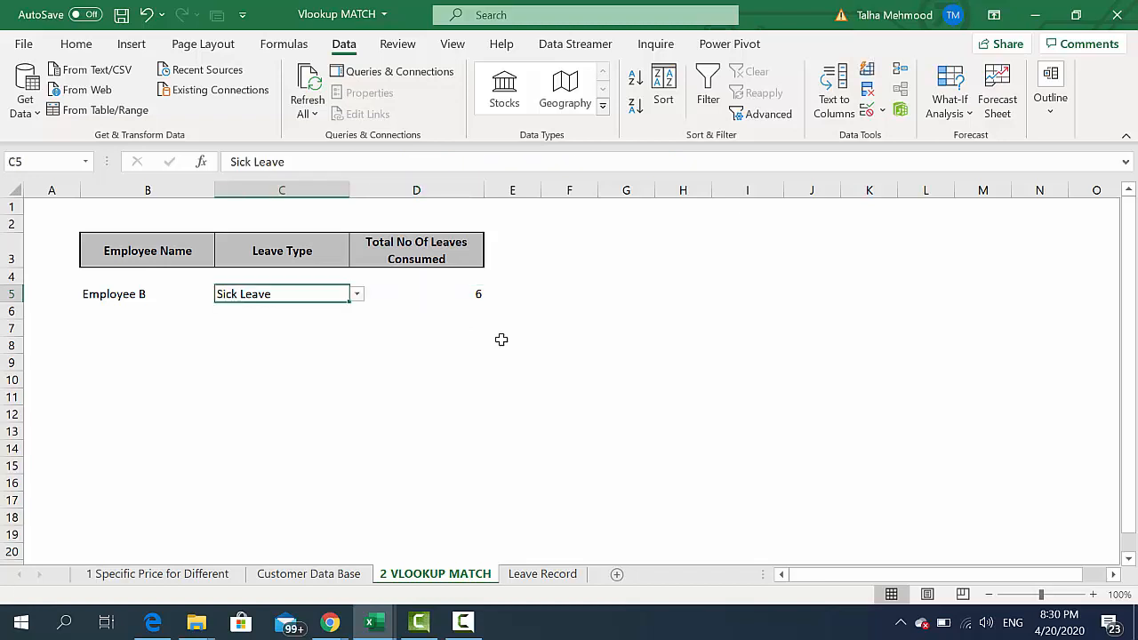
{"action": "key", "text": "ctrl+Page_Up"}
{"action": "key", "text": "ctrl+Page_Up"}
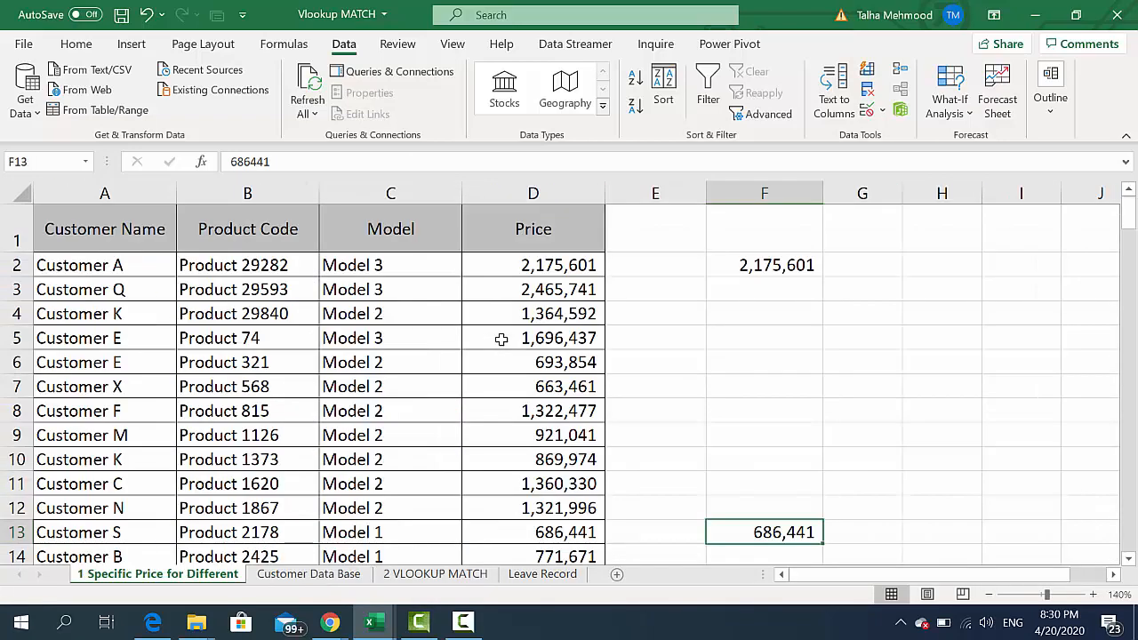